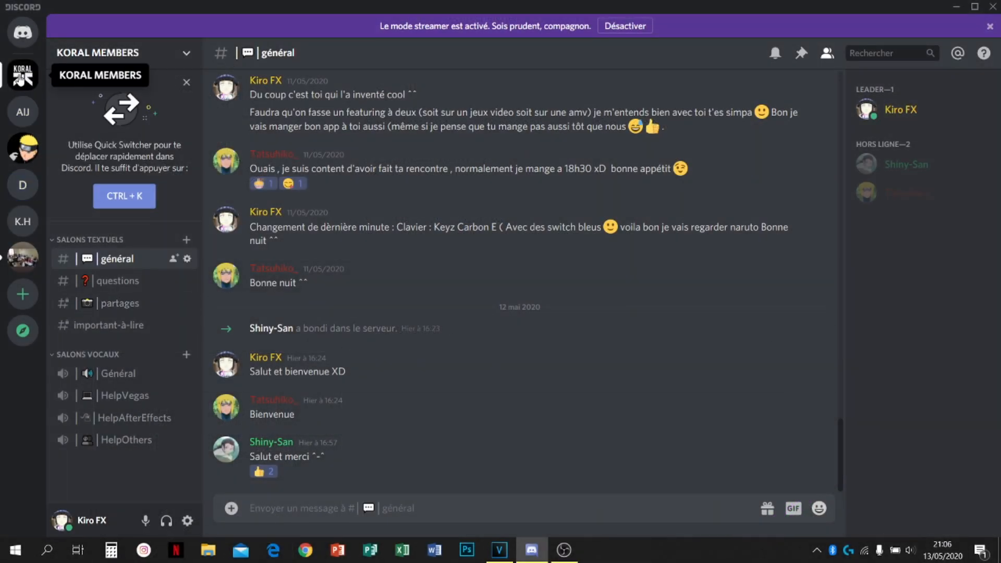
Look through the KORAL MEMBERS server's questions, partages and important-à-lire channels and its Général voice channel
left_click(111, 280)
left_click(114, 306)
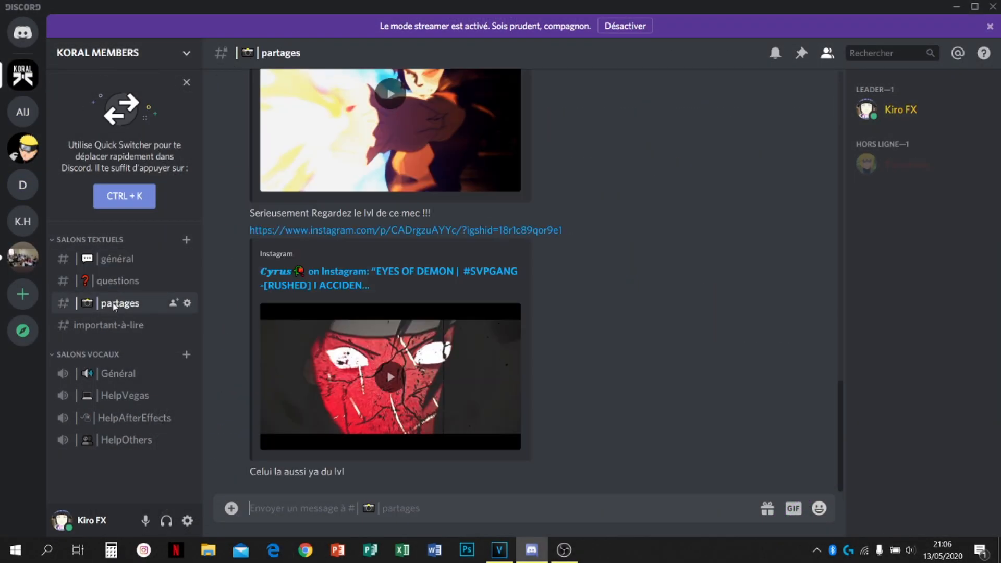
left_click(112, 326)
left_click(120, 373)
left_click(186, 456)
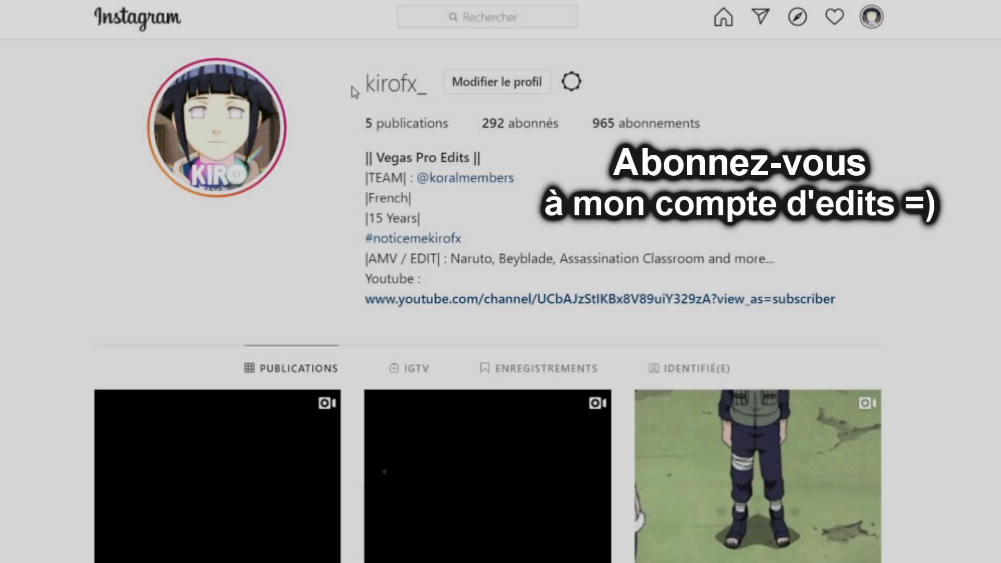
On YouTube, open the channel's playlists for customisation and enter a title for a new playlist
left_click_drag(360, 86, 432, 86)
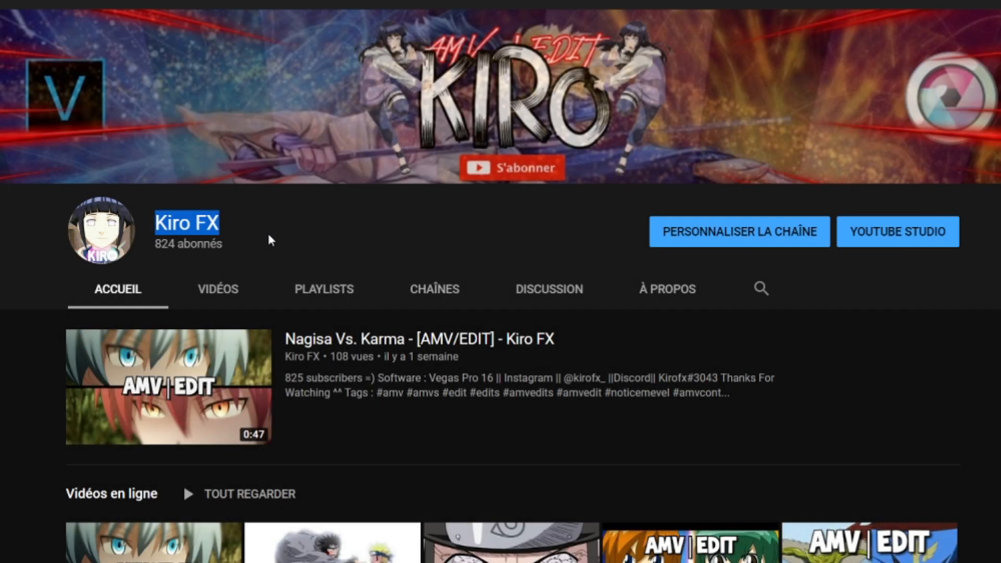
left_click(313, 239)
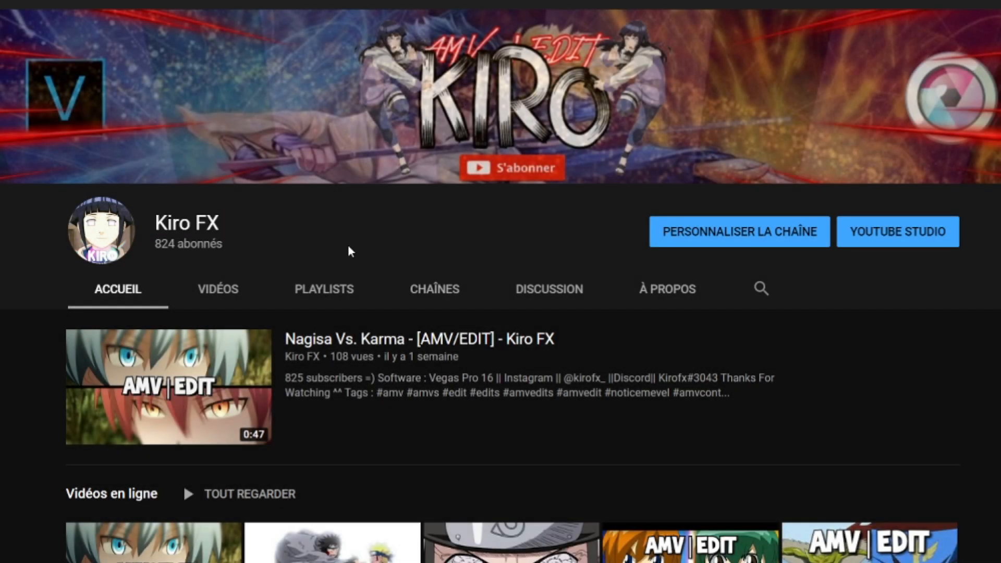
left_click(334, 293)
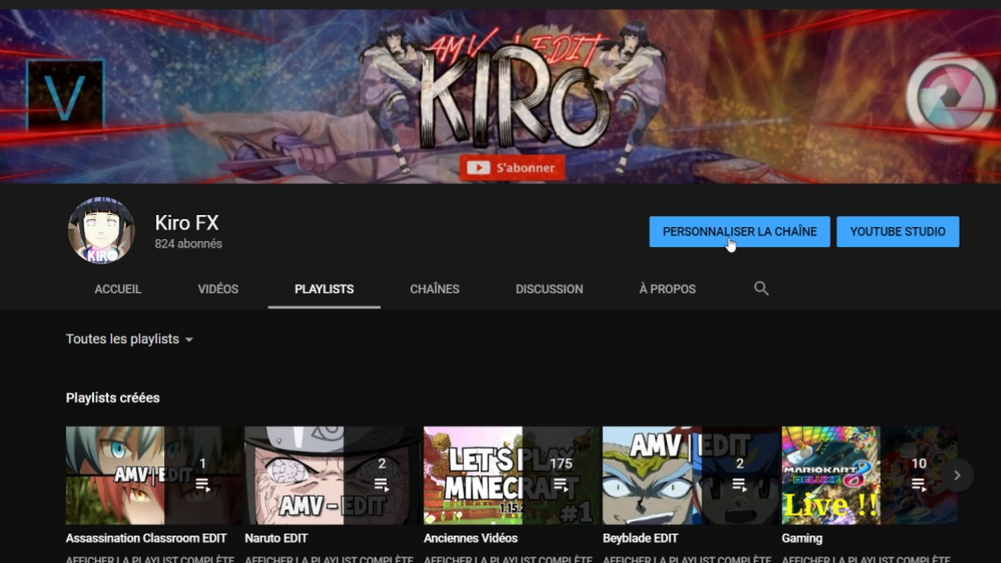
left_click(738, 243)
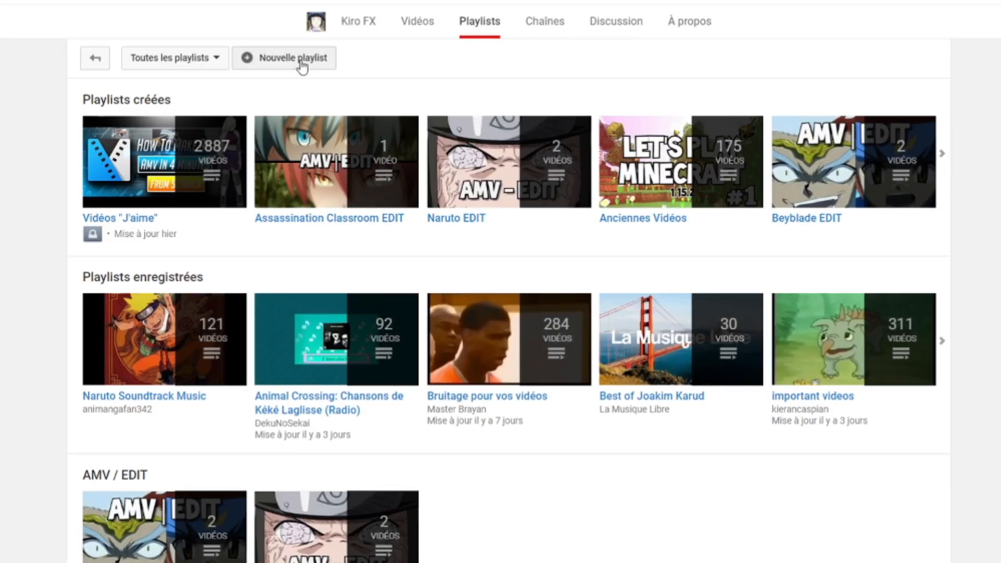
left_click(299, 59)
type("Eas")
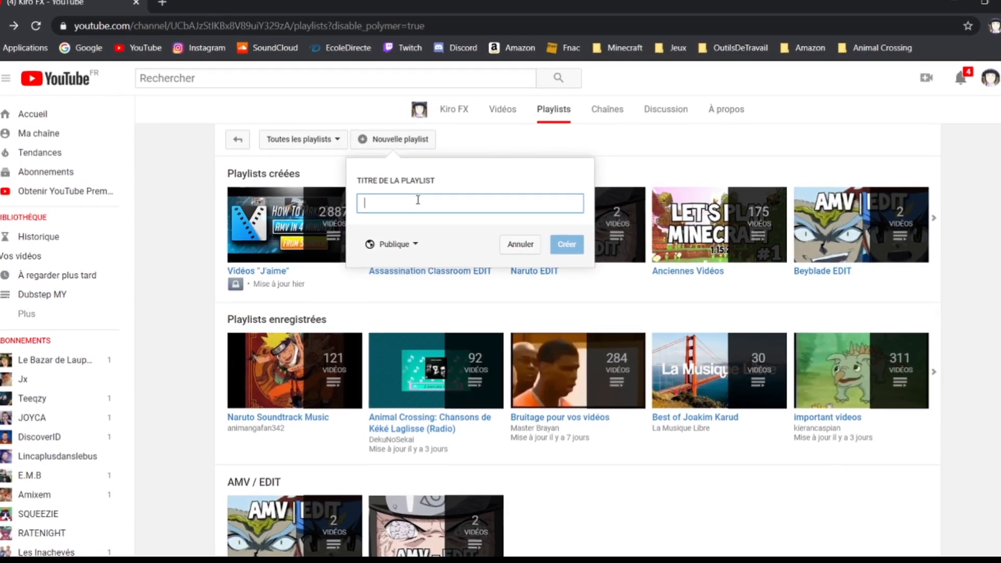
type("Mediu")
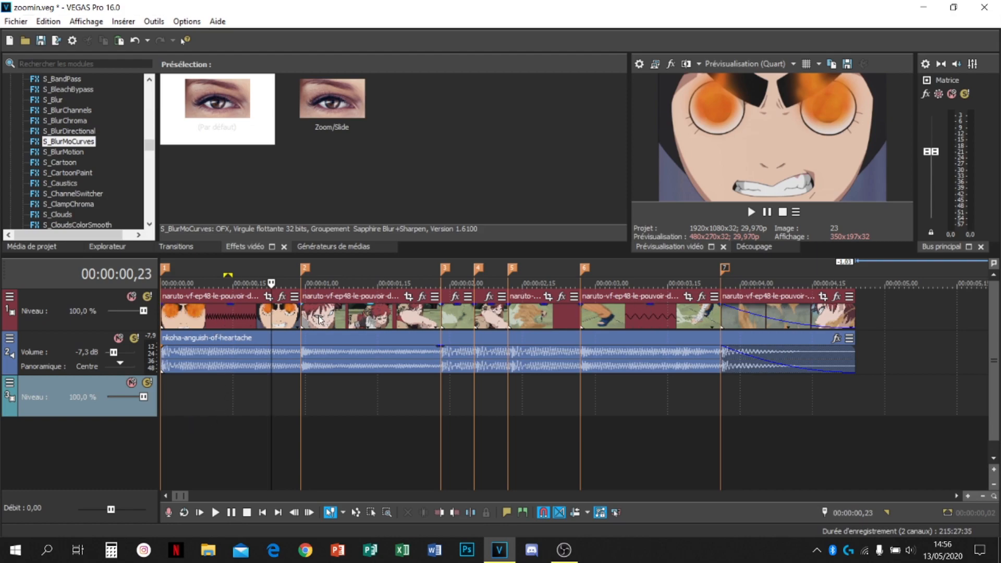
In VEGAS Pro, check the first video event's properties and play the edit from the start of the timeline
right_click(218, 313)
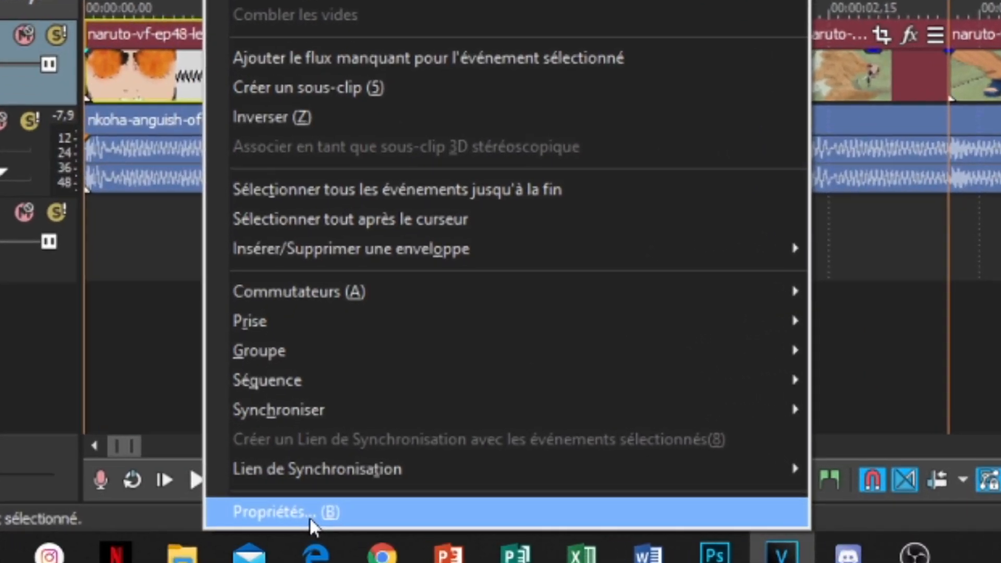
left_click(255, 528)
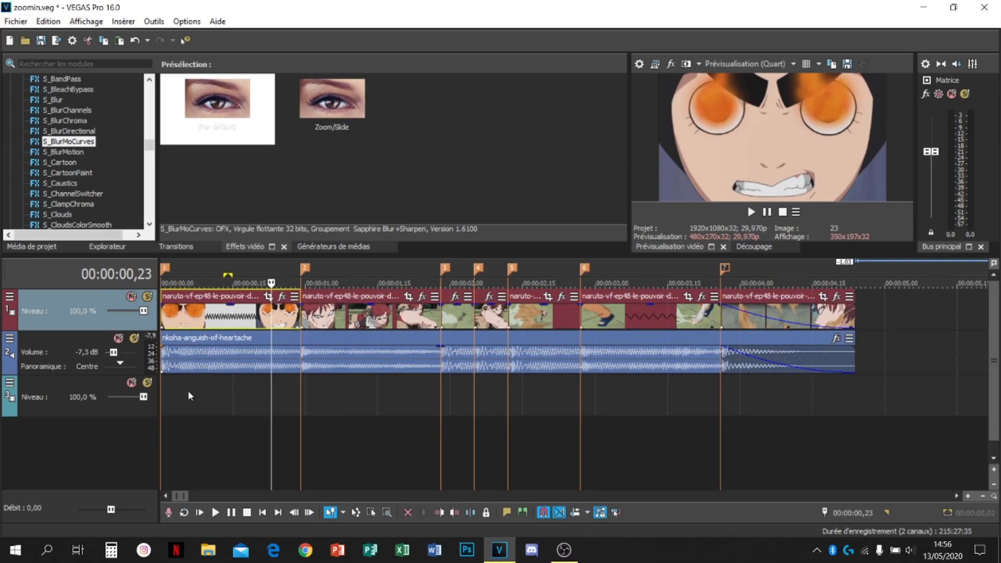
left_click(180, 396)
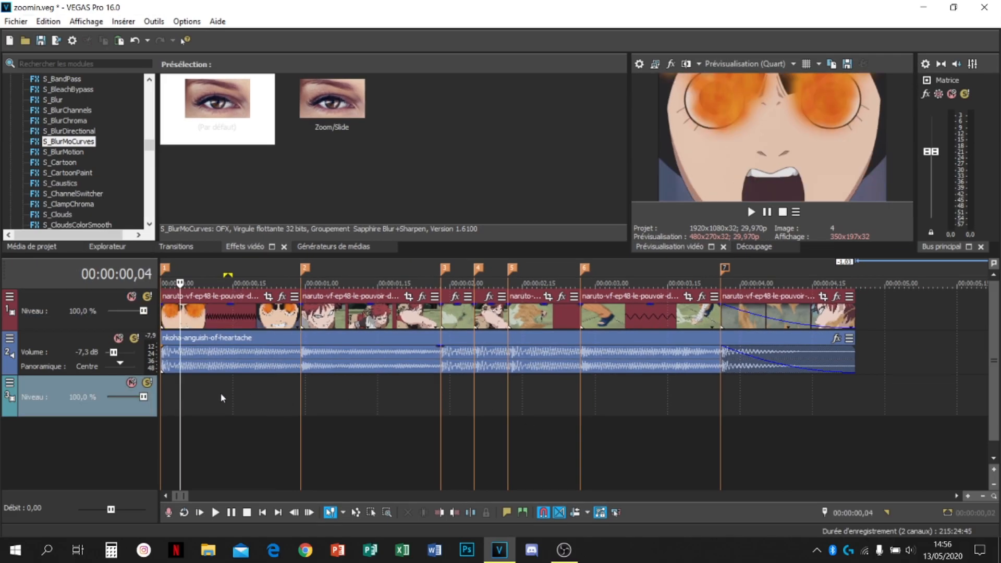
left_click(281, 403)
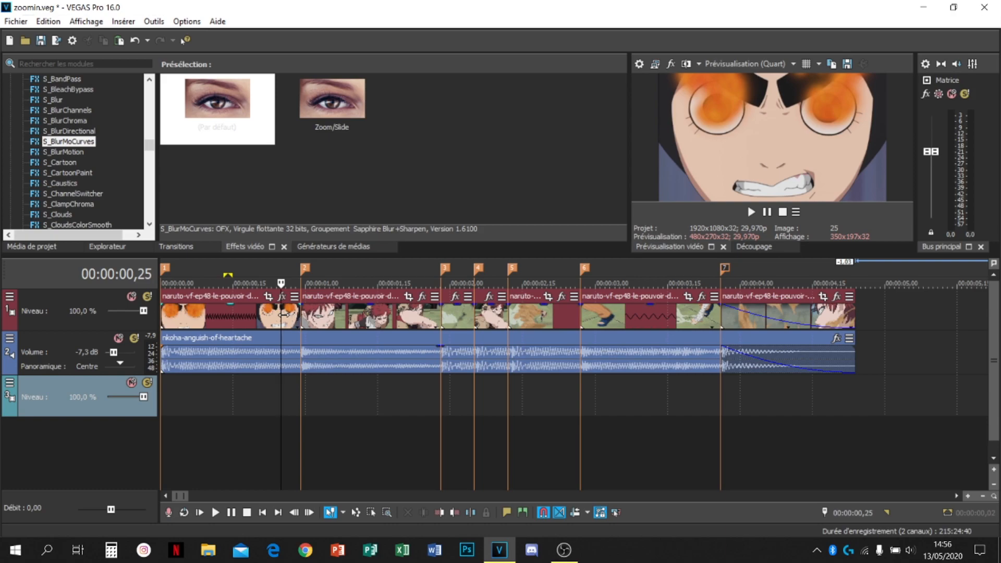
left_click(180, 427)
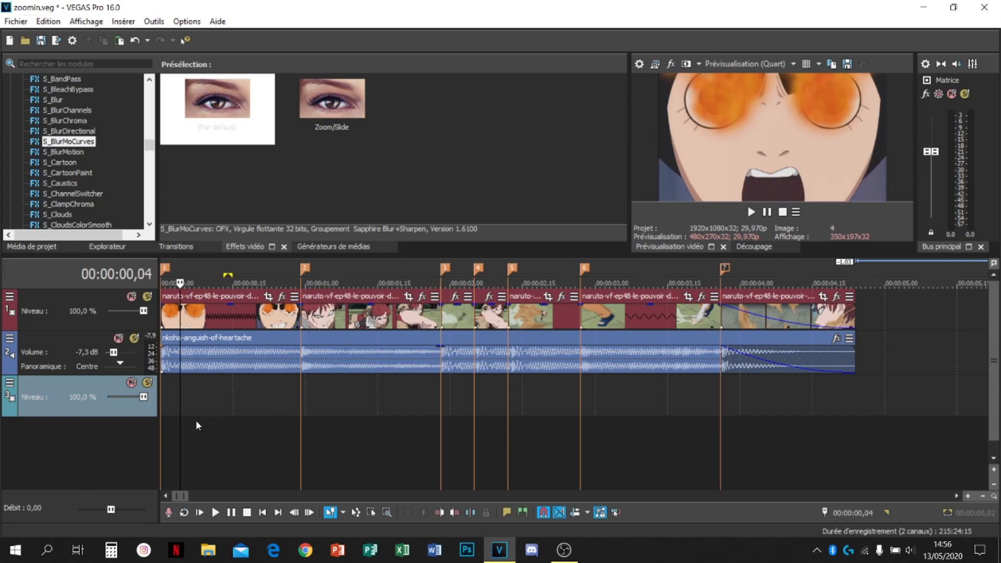
left_click(163, 416)
key("space")
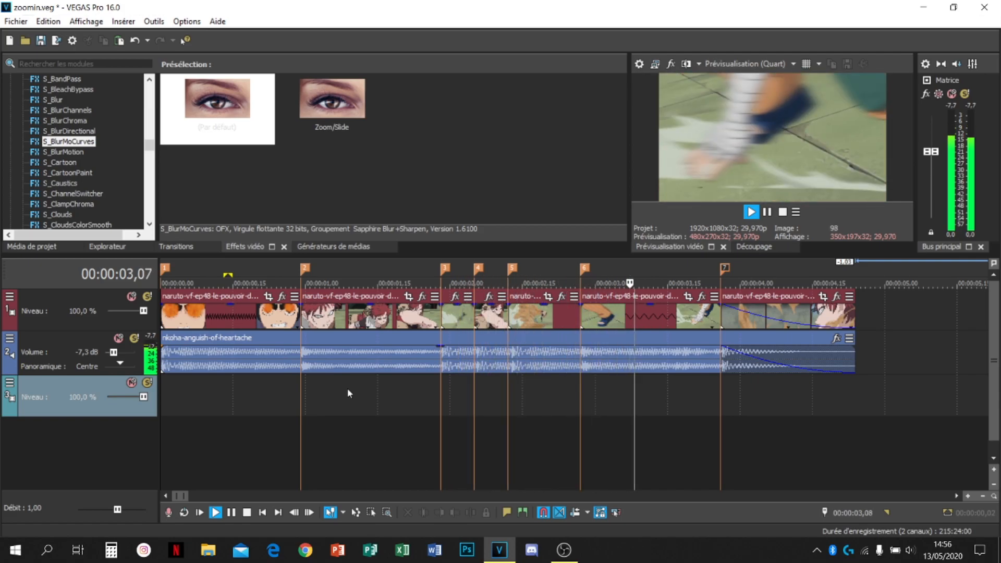
key("space")
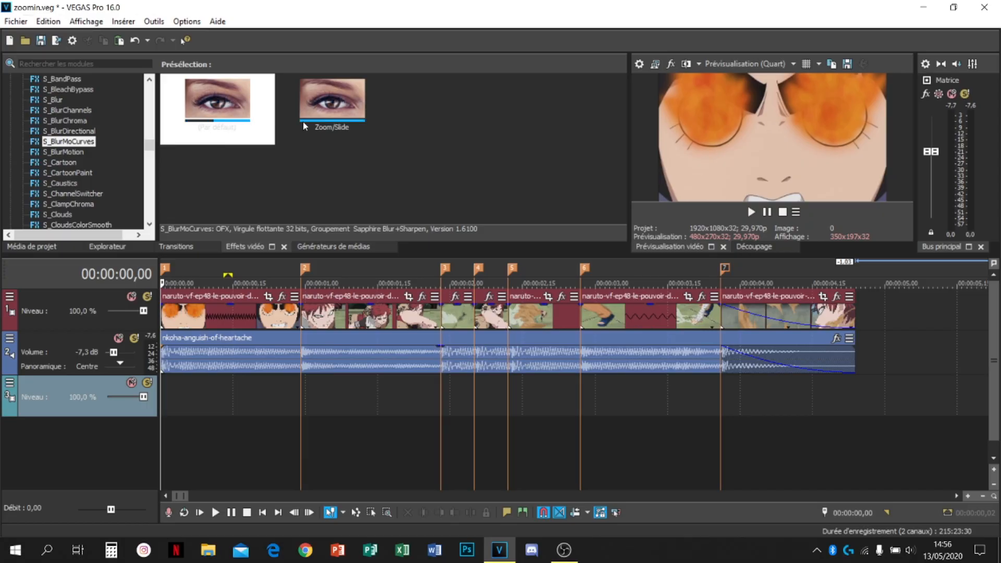
Apply the default S_BlurMoCurves preset to the first video event and turn on animation for Z Dist
left_click_drag(237, 117, 218, 139)
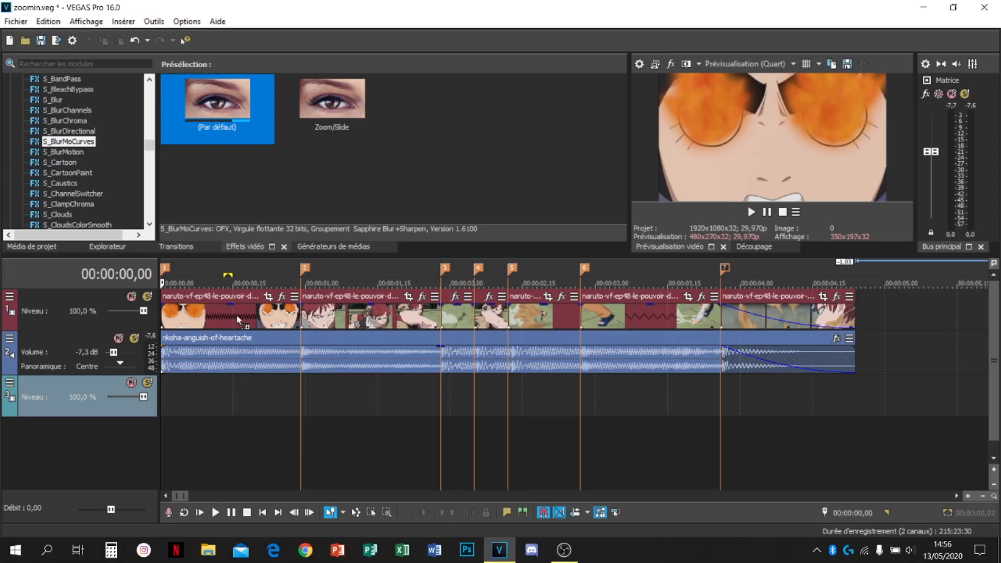
left_click_drag(248, 314, 247, 314)
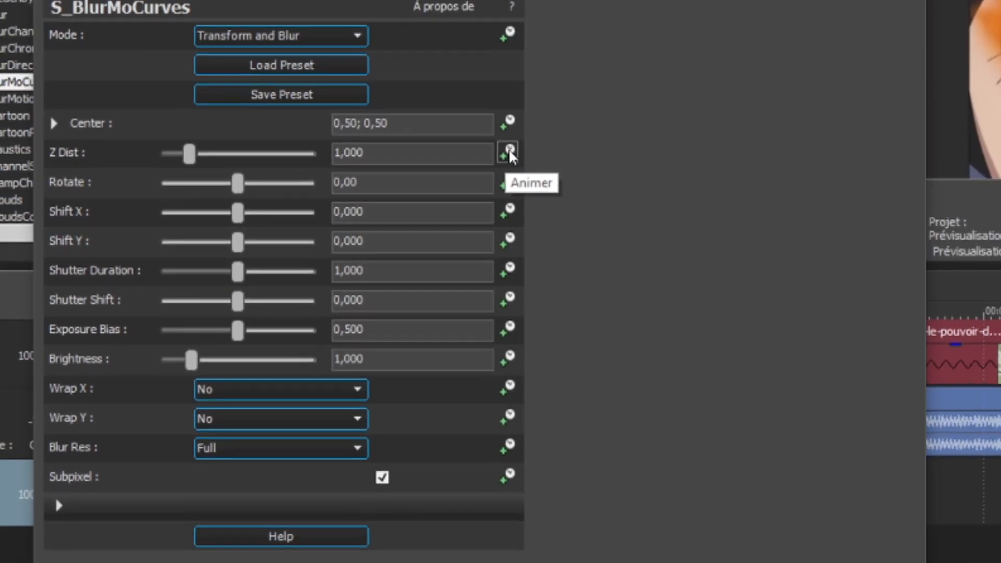
left_click(621, 125)
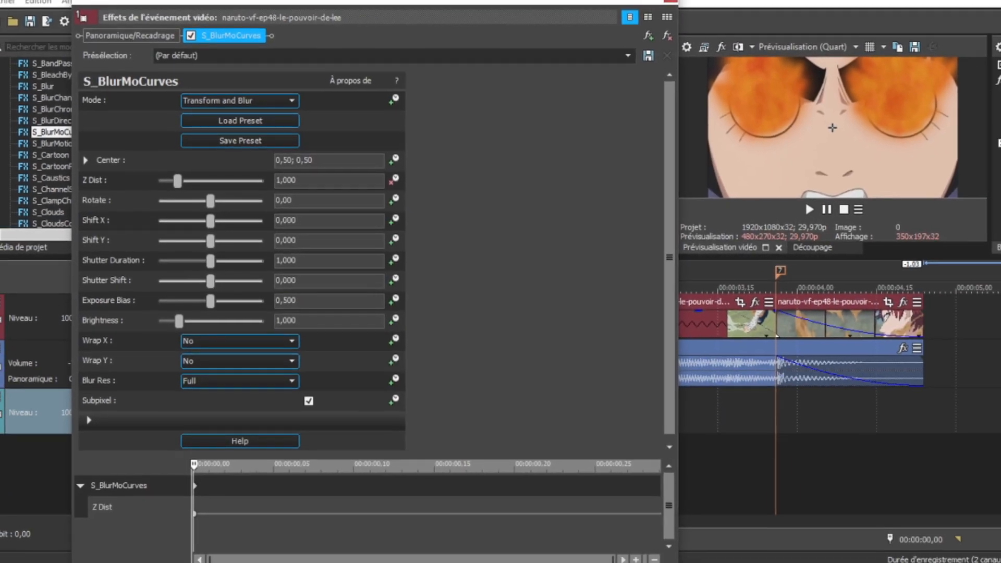
mouse_move(380, 5)
left_mouse_down()
mouse_move(381, 90)
mouse_move(380, 17)
left_mouse_up()
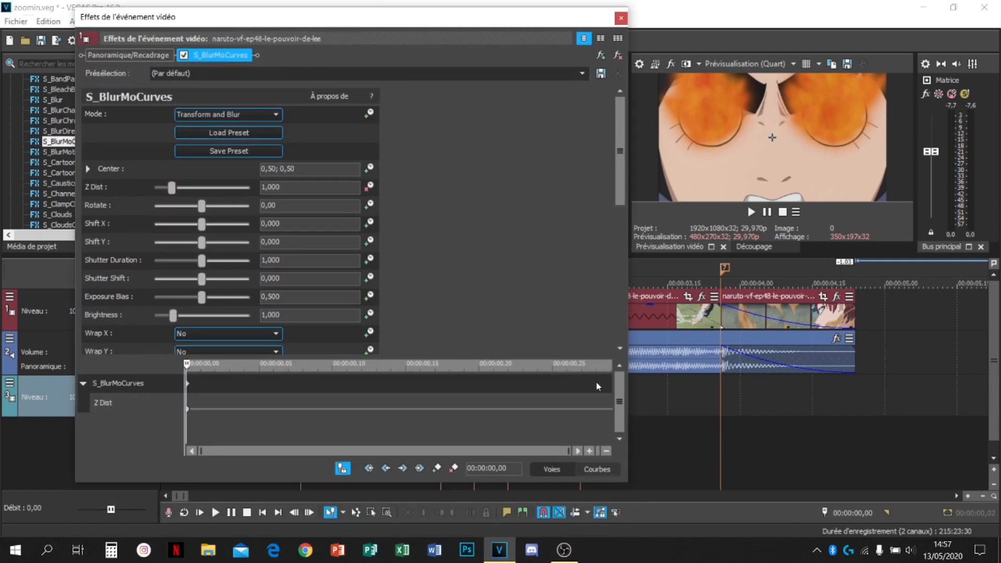
Add Z Dist keyframes at the end of the event (00:00:00,29) and at 00:00:00,24
left_click_drag(589, 408, 665, 403)
left_click(436, 468)
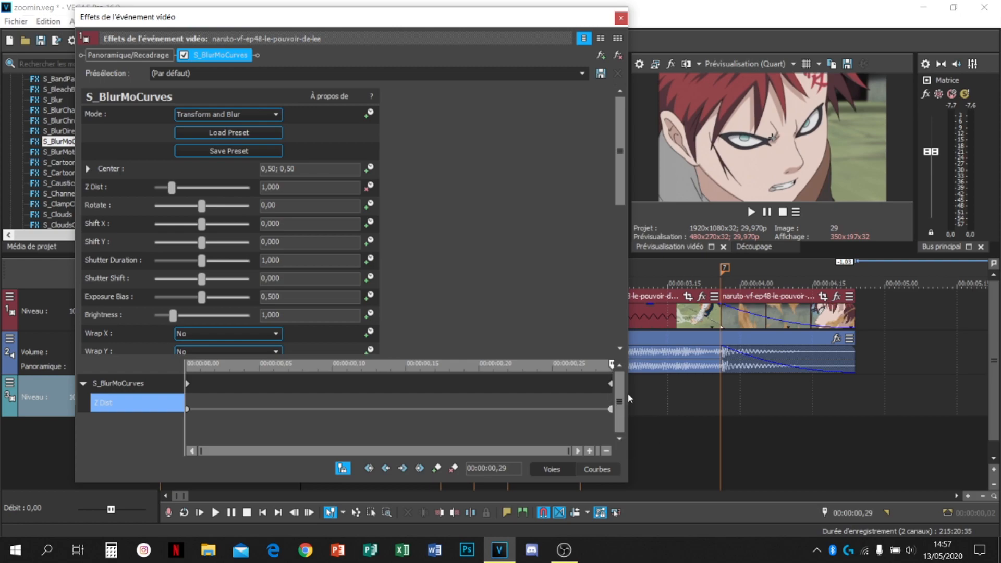
key("Left")
key("Left")
key("Left")
key("Left")
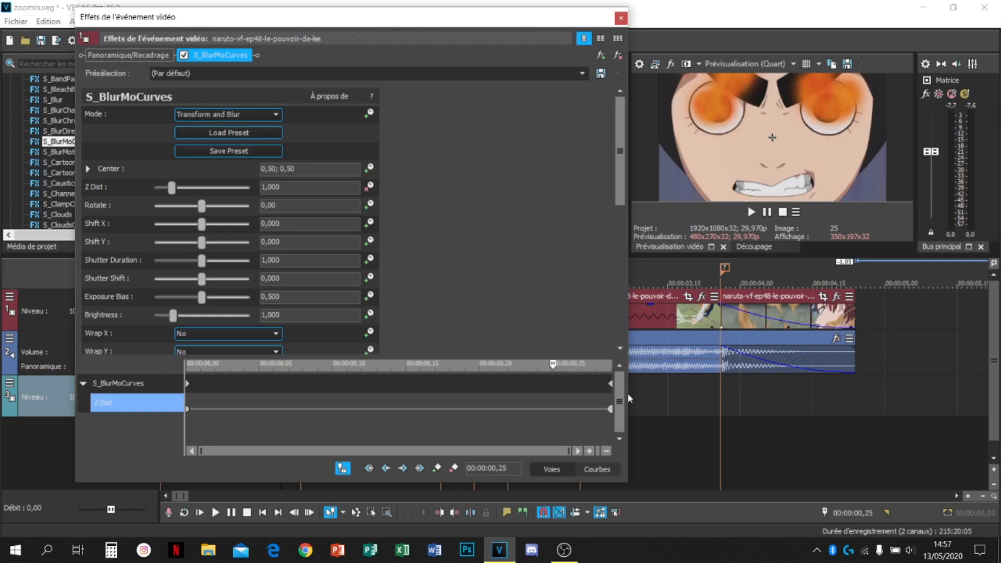
key("Left")
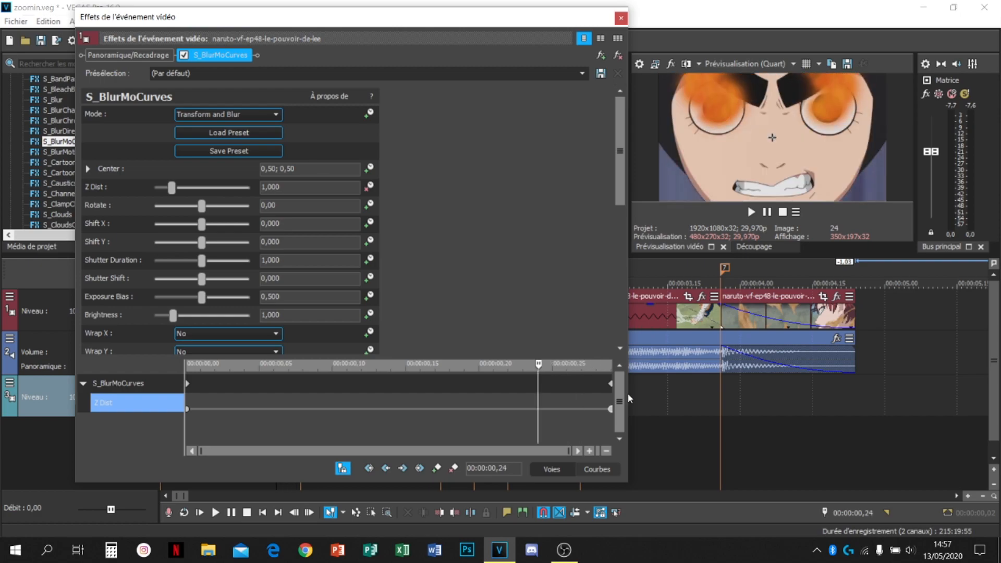
left_click(437, 469)
Add another Z Dist keyframe three frames earlier, at 00:00:00,21
mouse_move(537, 412)
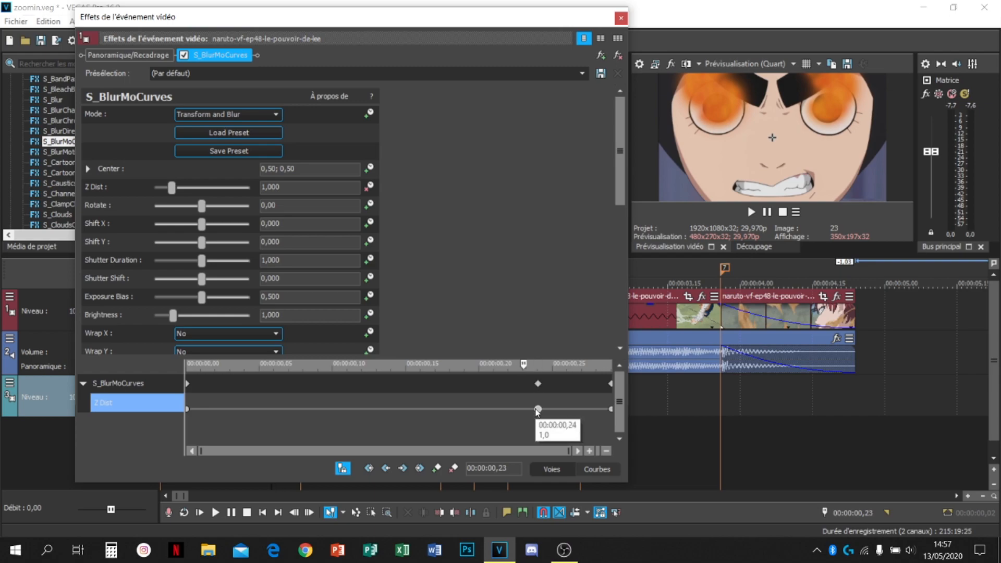
key("Left")
key("Left")
left_click(437, 468)
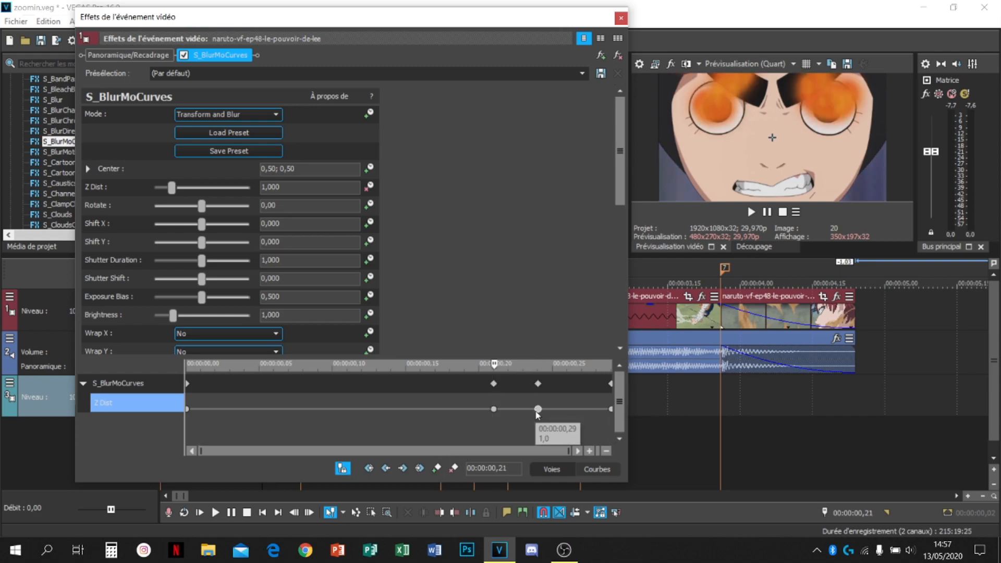
left_click(538, 410)
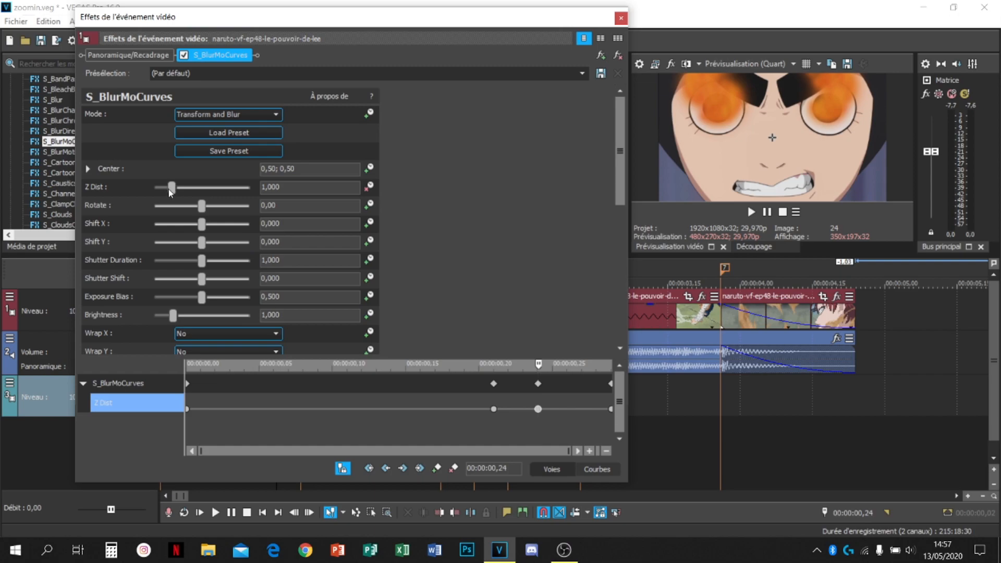
mouse_move(173, 188)
left_mouse_down()
mouse_move(154, 189)
mouse_move(194, 190)
mouse_move(140, 193)
mouse_move(162, 192)
left_mouse_up()
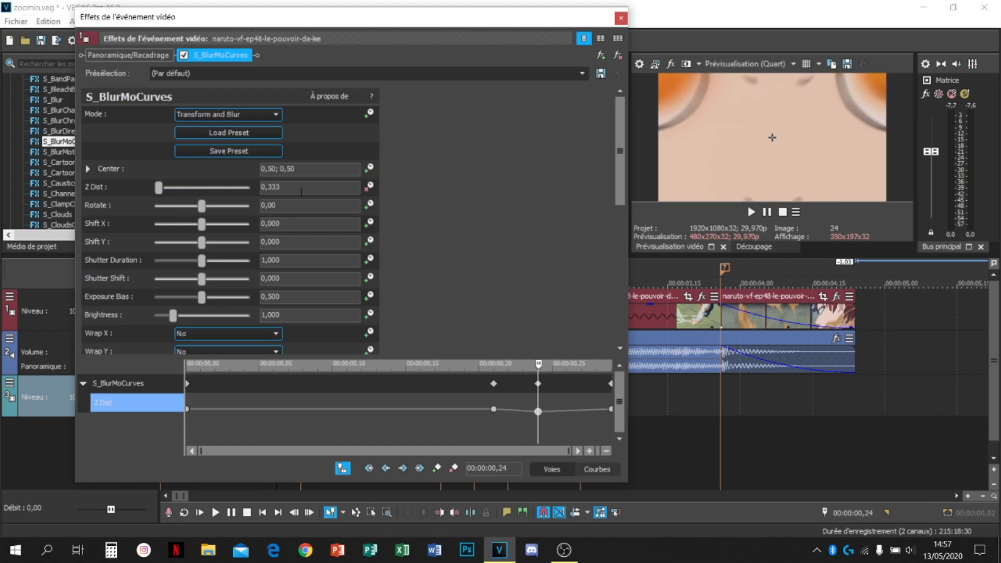
type("1")
key("Return")
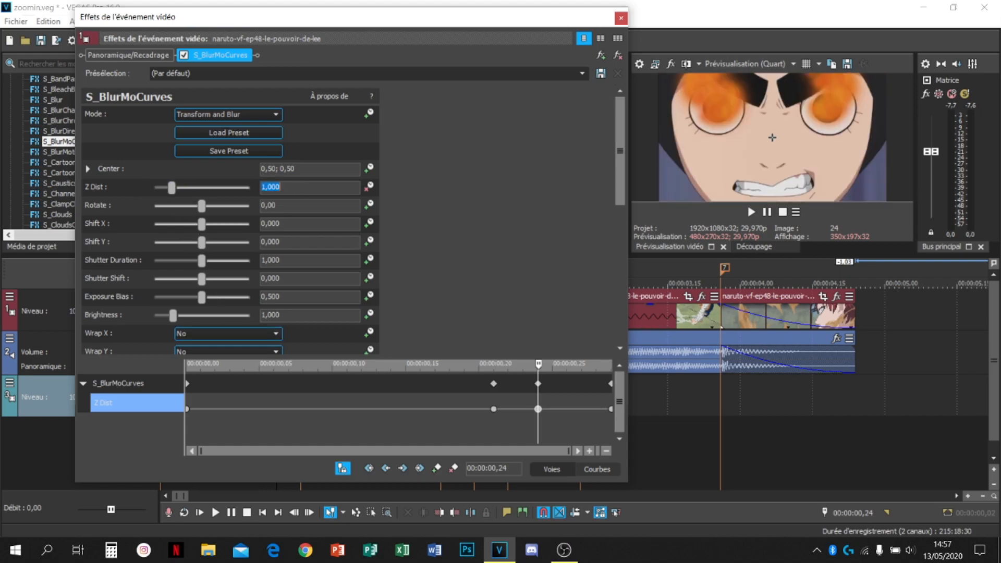
Lower Z Dist to the slider's minimum on the last keyframe and set it to 0,900 on the 00:00:00,24 keyframe
left_click(612, 411)
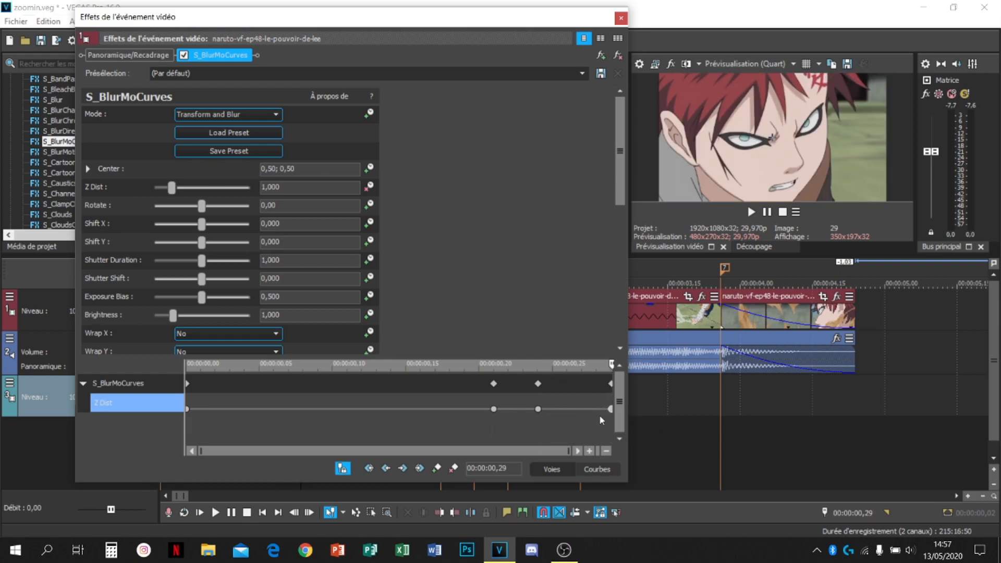
left_click_drag(172, 188, 2, 186)
left_click(538, 409)
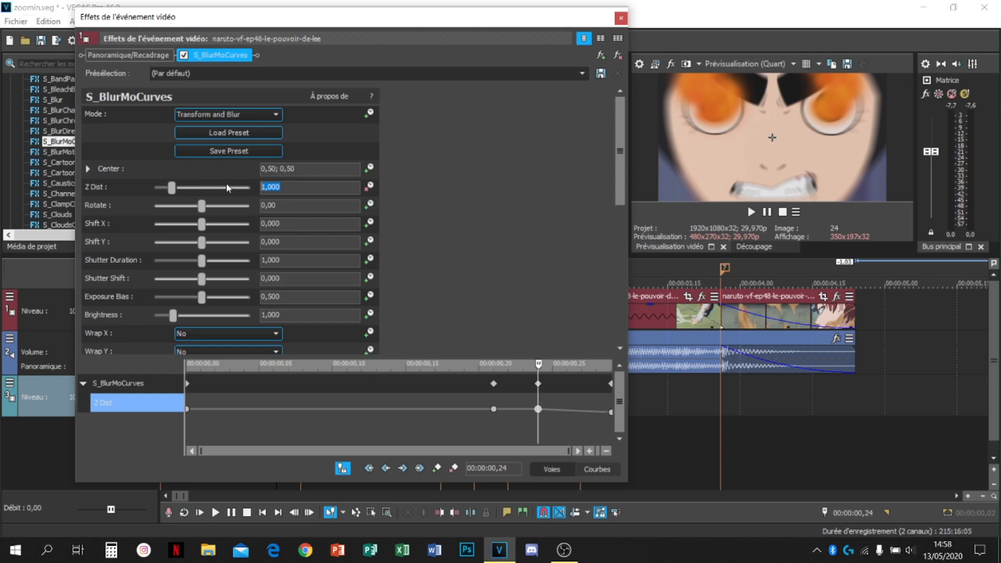
key("Return")
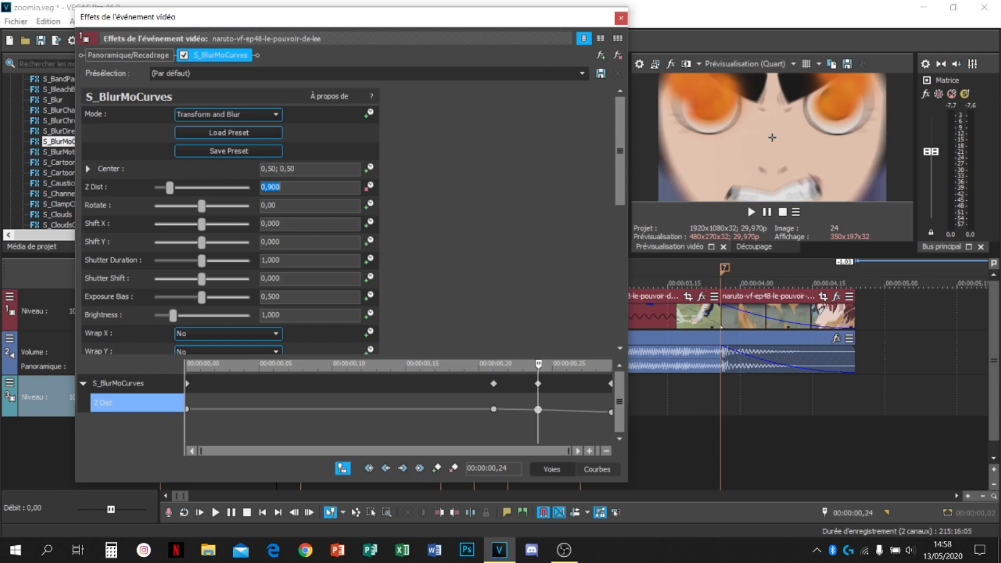
left_click(493, 409)
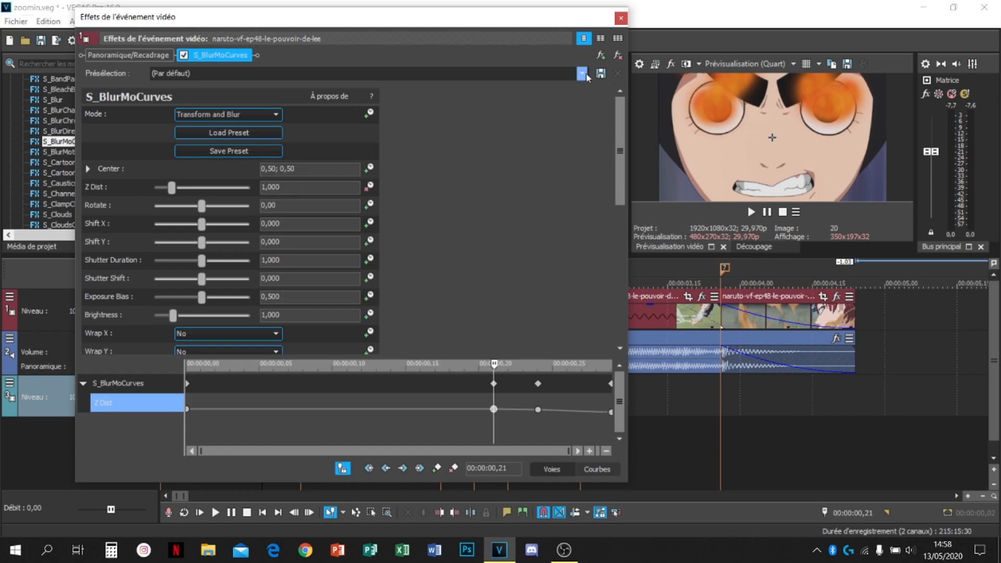
left_click(621, 19)
Play the zoom transition from the first clip into the second, starting at 00:00:00,16
left_click(240, 402)
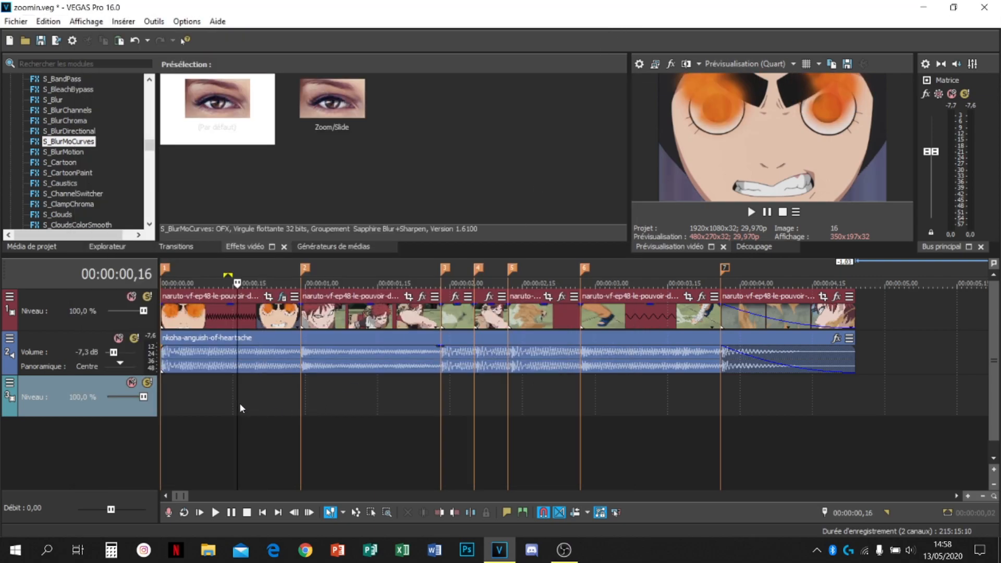
key("space")
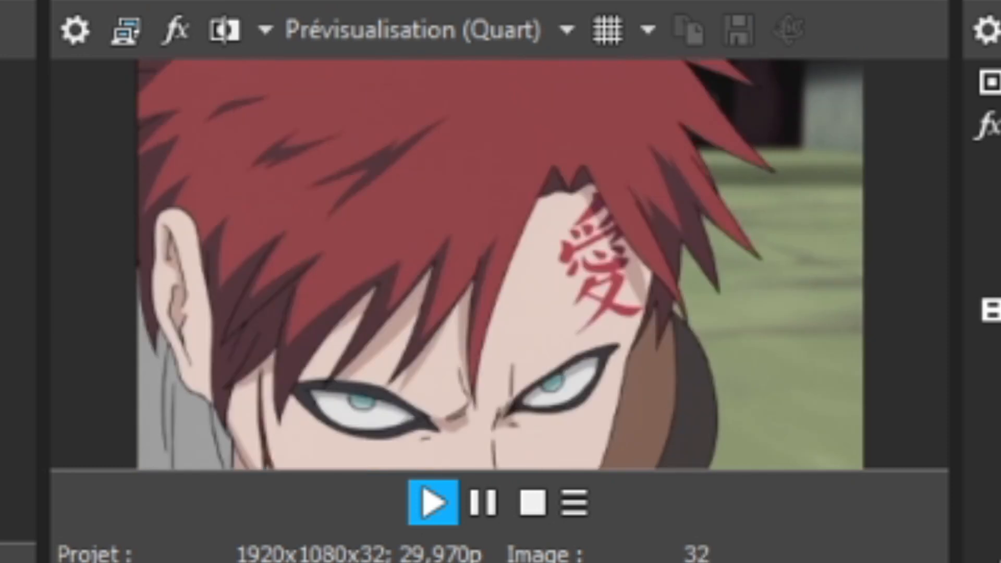
key("space")
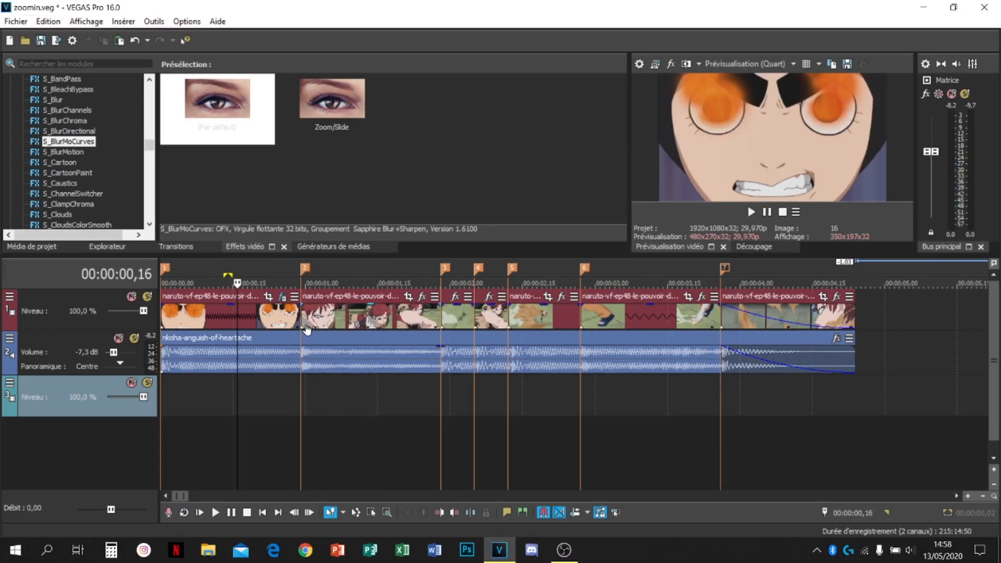
left_click(267, 390)
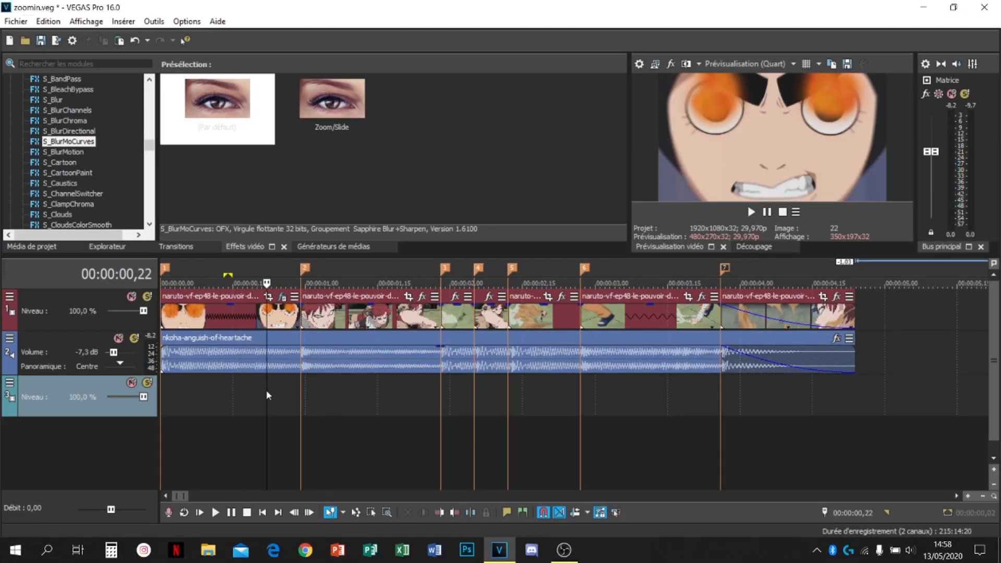
Apply the default S_BlurMoCurves preset to the second clip and turn on animation for Z Dist
key("space")
key("space")
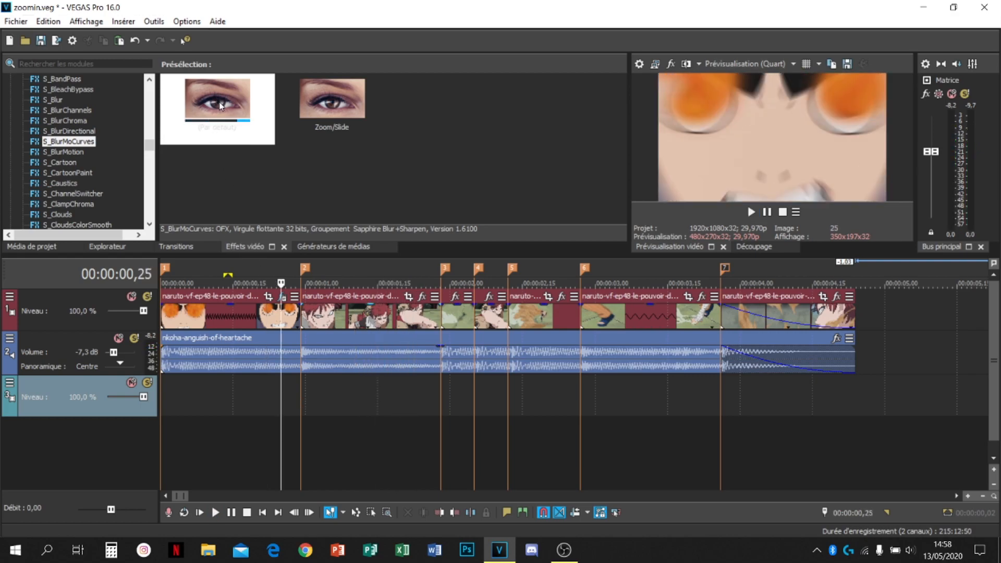
left_click_drag(220, 106, 423, 320)
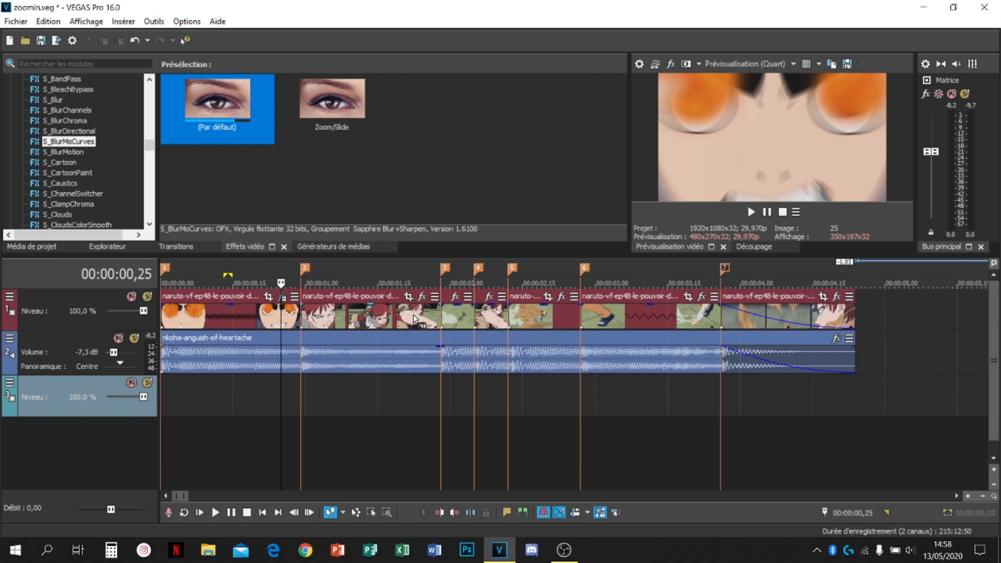
left_click_drag(417, 319, 418, 320)
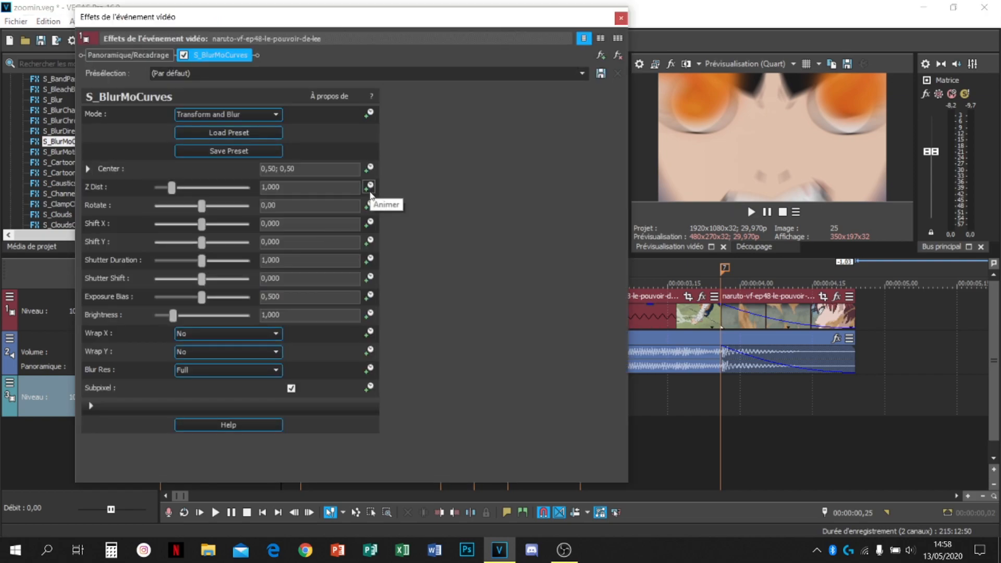
left_click(370, 186)
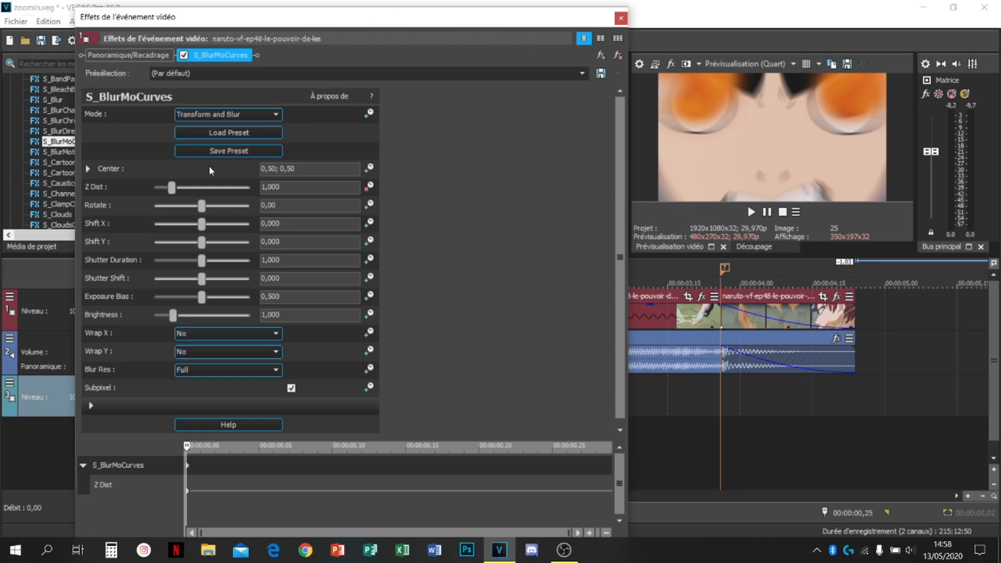
mouse_move(305, 10)
left_mouse_down()
mouse_move(306, 82)
mouse_move(307, 20)
left_mouse_up()
Add Z Dist keyframes to the second clip's effect at 00:00:00,29, 00:00:00,24 and 00:00:00,14
left_click_drag(509, 422, 681, 421)
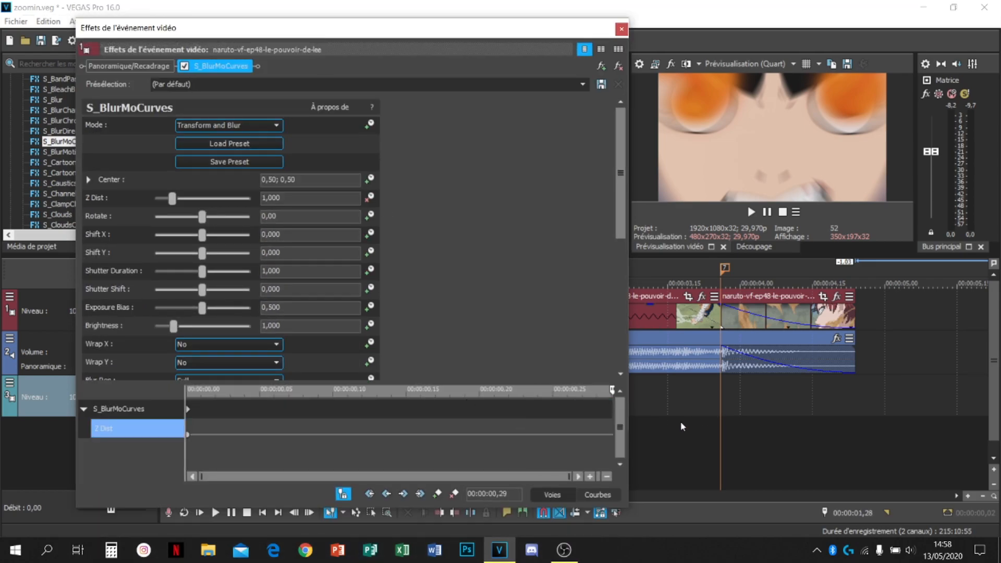
left_click(437, 494)
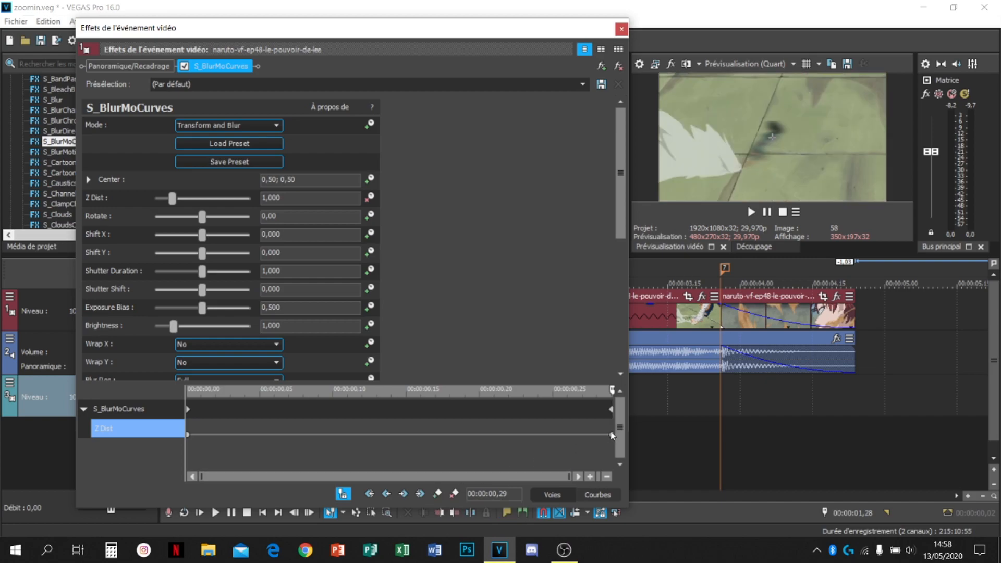
mouse_move(613, 437)
key("Left")
key("Left")
key("Left")
key("Left")
key("Left")
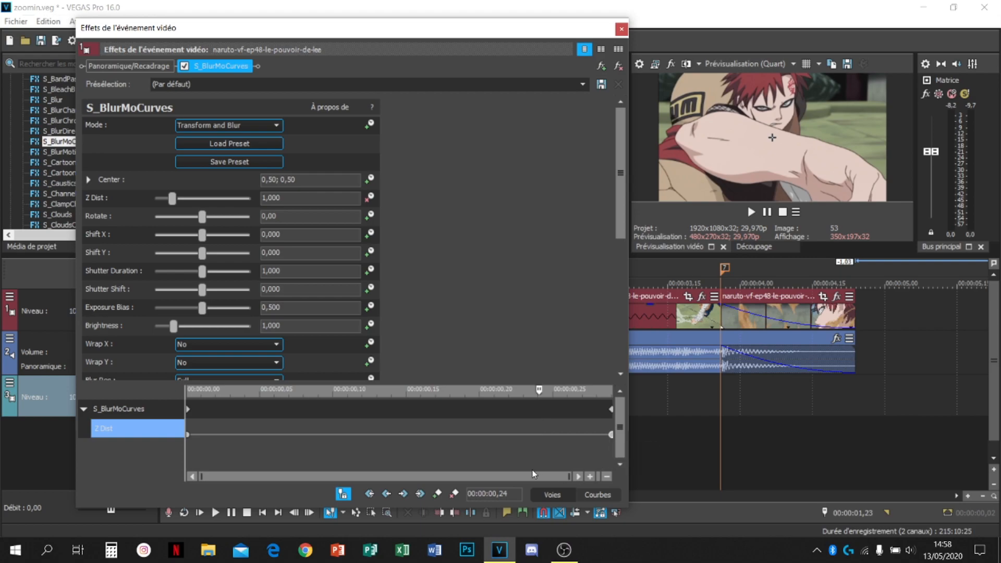
double_click(392, 423)
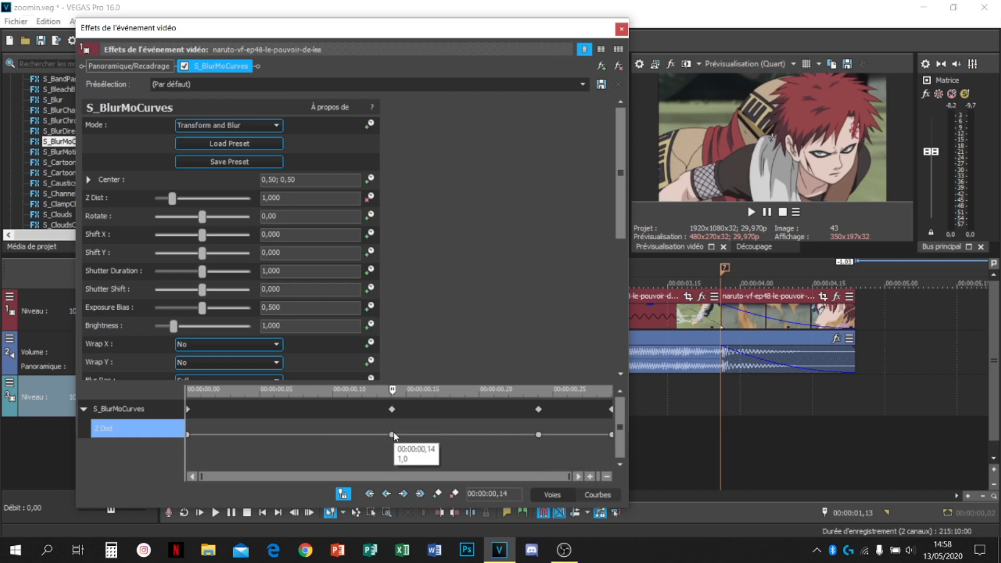
left_click(392, 435)
Set Z Dist to 0,9 on the 00:00:00,24 keyframe and lower it on the last keyframe, closing the effect settings
left_click(540, 436)
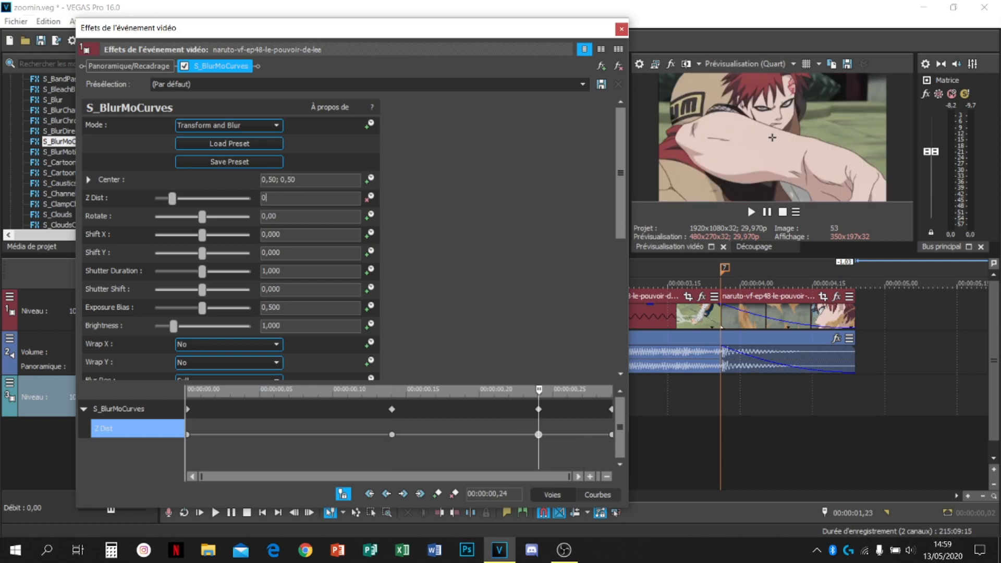
type("9")
key("Return")
left_click(612, 439)
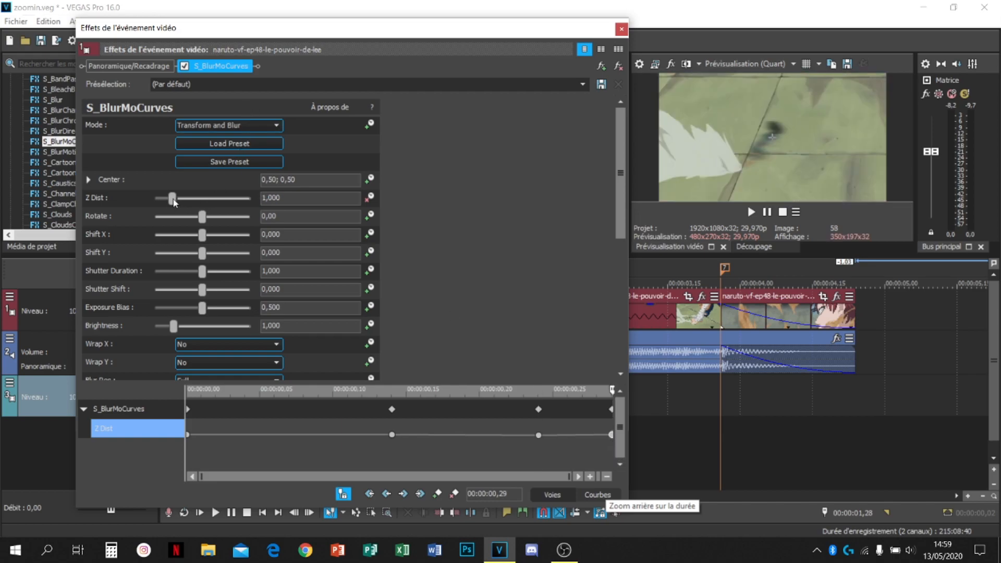
left_click(621, 29)
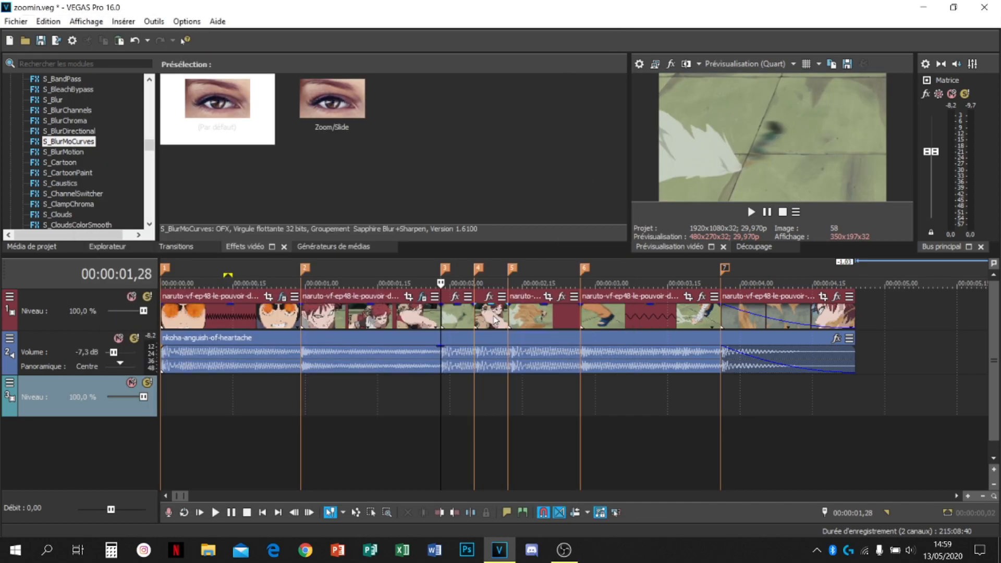
Play the second clip's zoom transition, starting at 00:00:01,04
left_click(325, 391)
key("space")
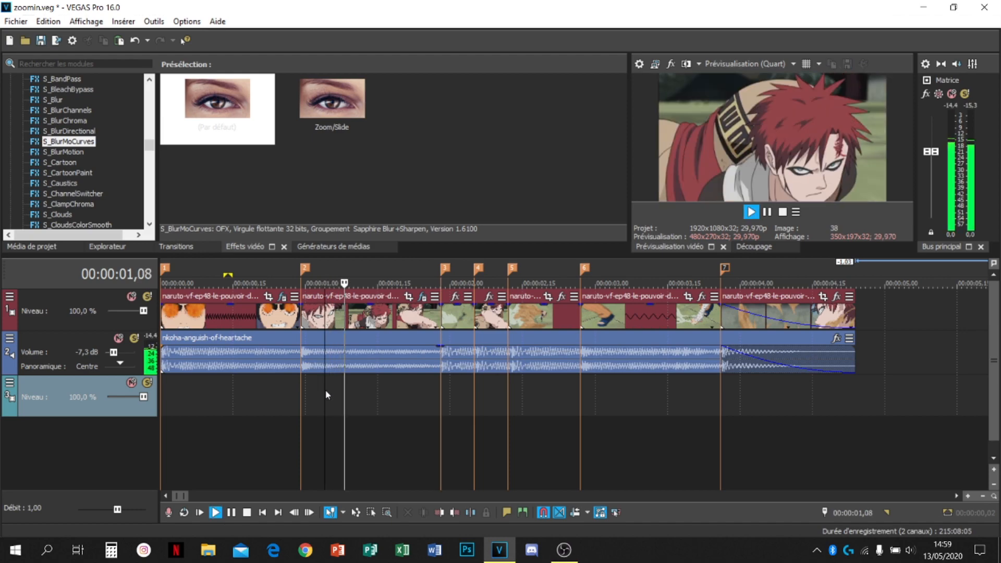
key("space")
key("space")
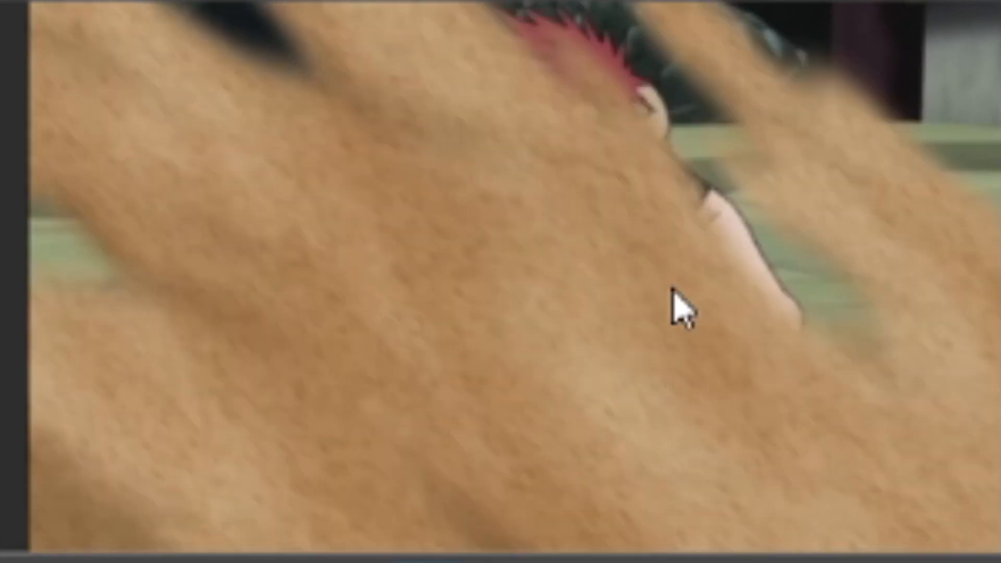
key("space")
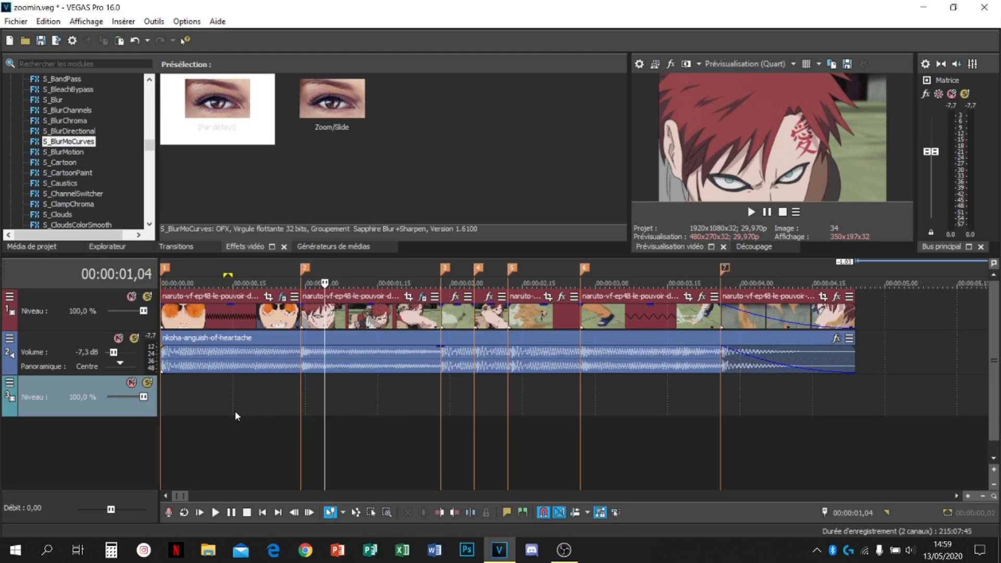
Replay the zoom transitions from the middle of the first clip and save the project
left_click(217, 414)
key("space")
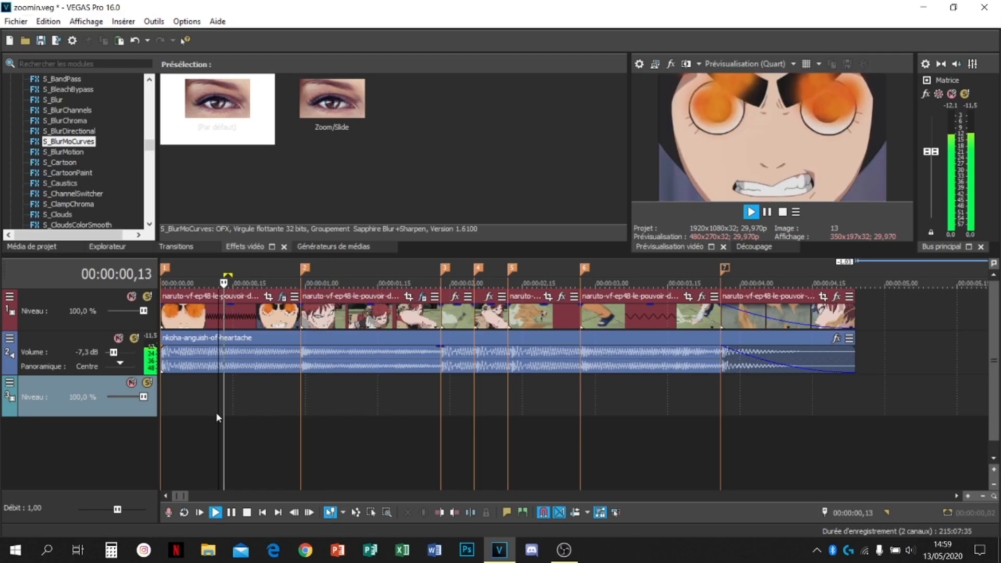
key("space")
left_click(258, 409)
key("ctrl+s")
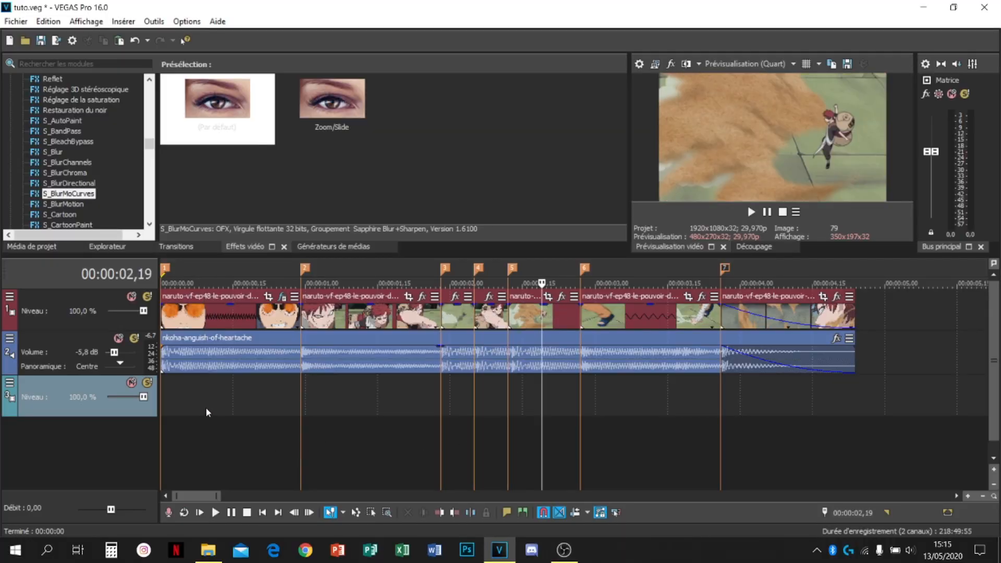
Open the first clip's S_BlurMoCurves settings in the tuto.veg project and set Wrap X and Wrap Y to Reflect
left_click(206, 408)
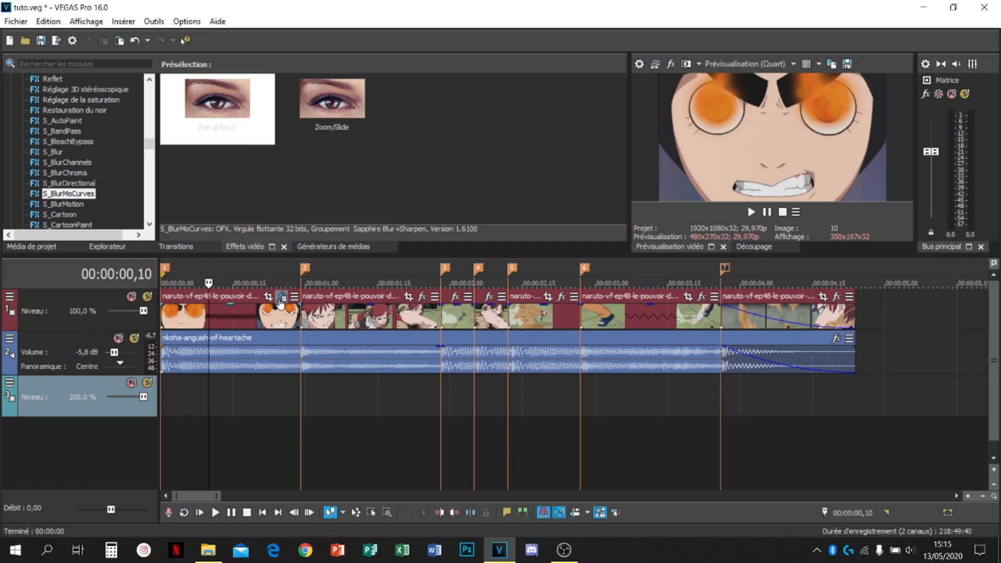
left_click(281, 301)
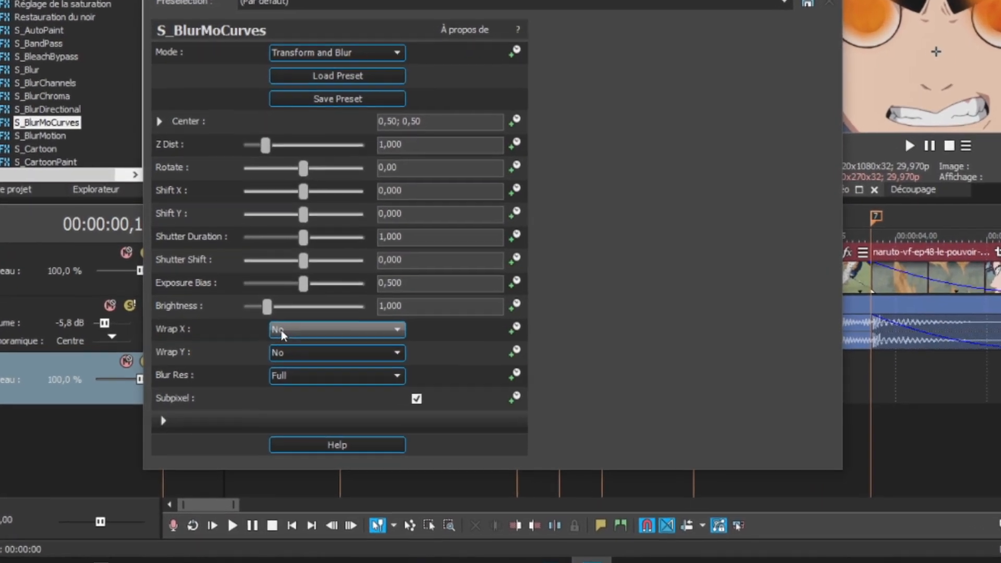
left_click(252, 357)
left_click(315, 356)
left_click(302, 344)
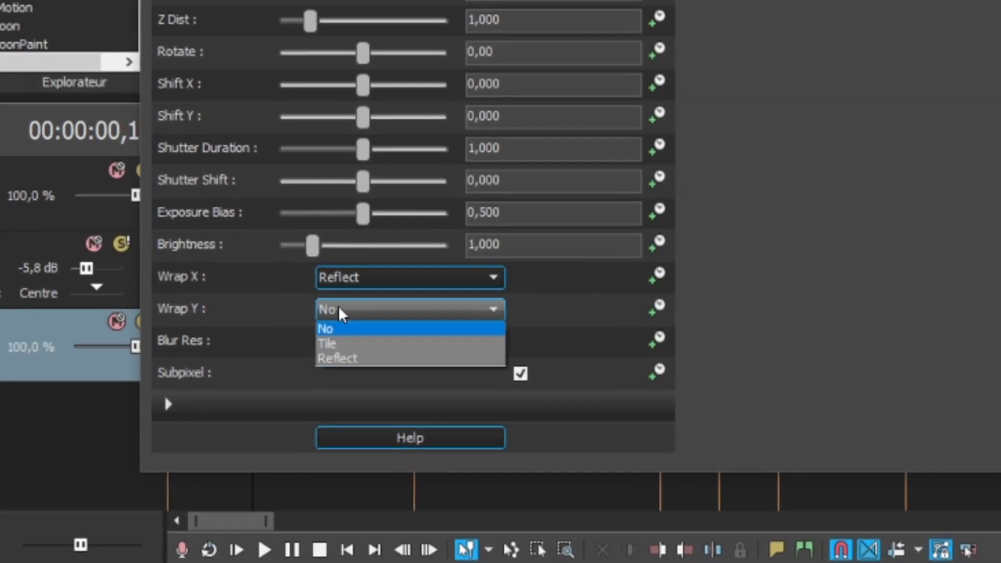
left_click(396, 355)
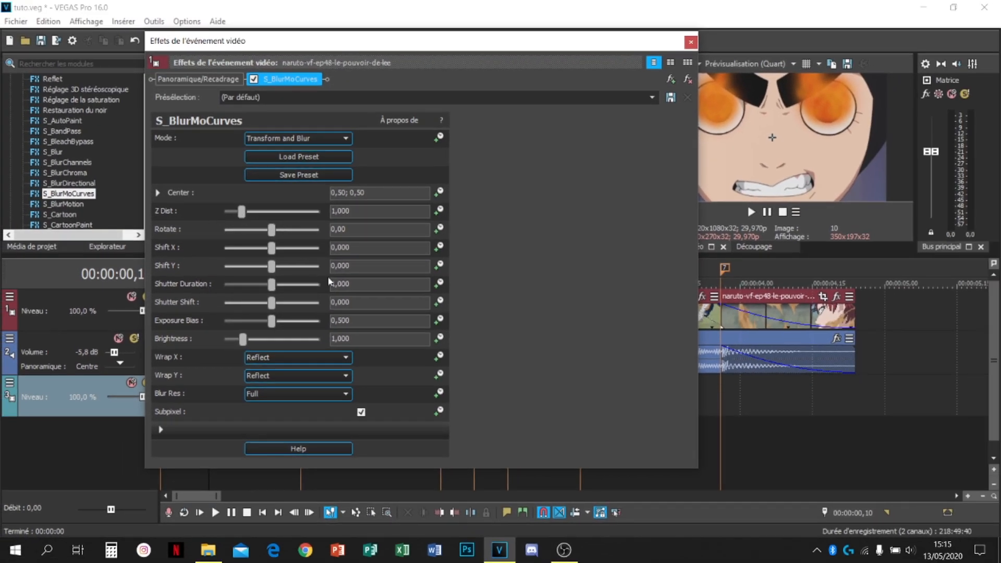
Turn on animation for the first clip's Z Dist and add a keyframe at the end of the event, 00:00:00,29
left_click(440, 211)
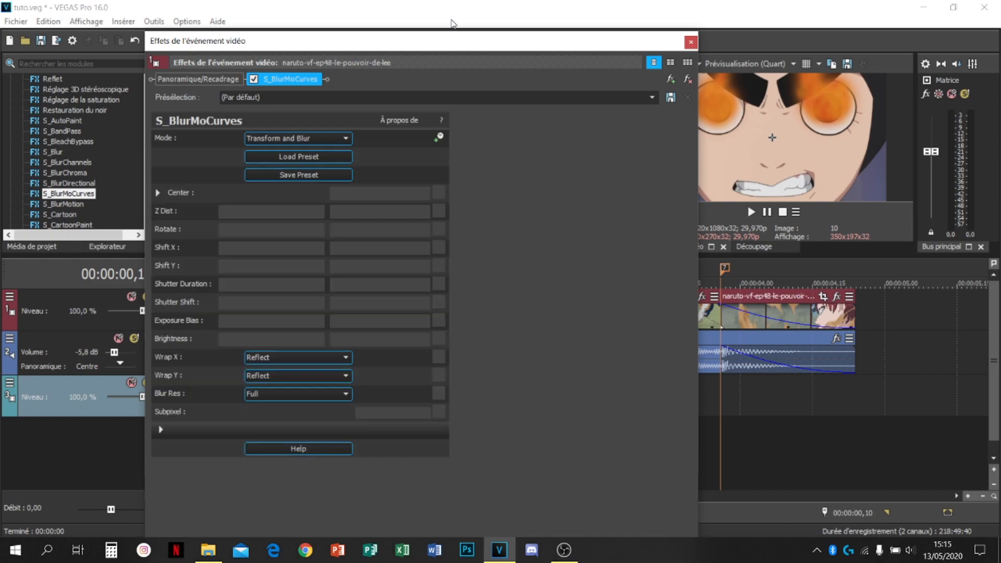
mouse_move(452, 32)
left_mouse_down()
mouse_move(451, 100)
mouse_move(466, 20)
left_mouse_up()
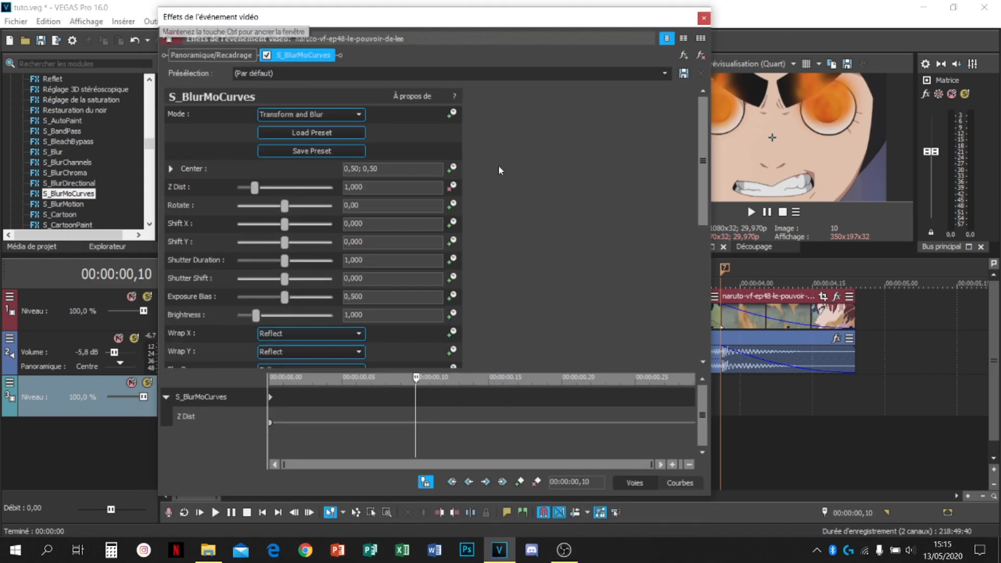
left_click(579, 401)
left_click(521, 483)
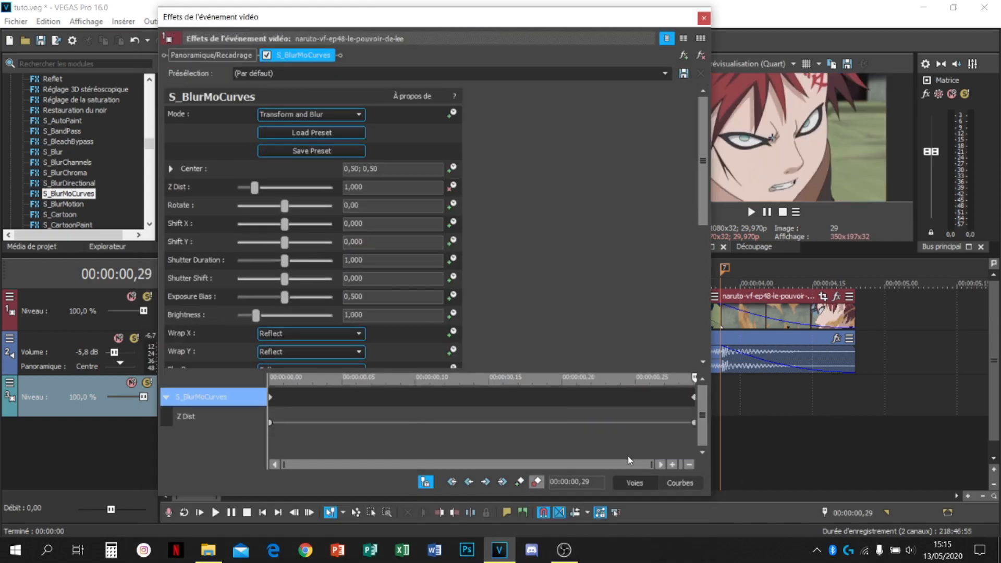
Add Z Dist keyframes to the first clip's effect at 00:00:00,24 and 00:00:00,21
left_click(696, 421)
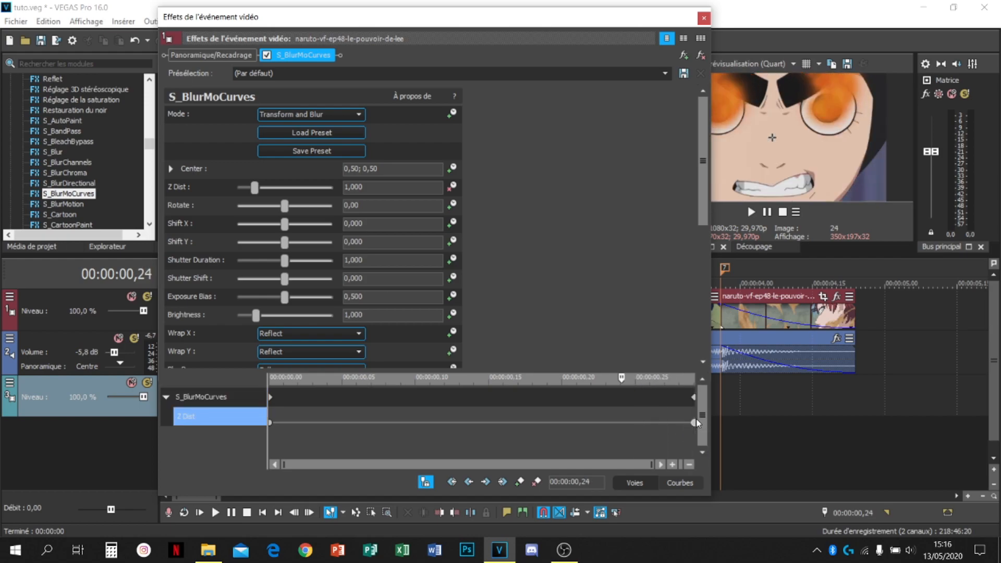
double_click(621, 421)
key("Left")
key("Left")
key("Left")
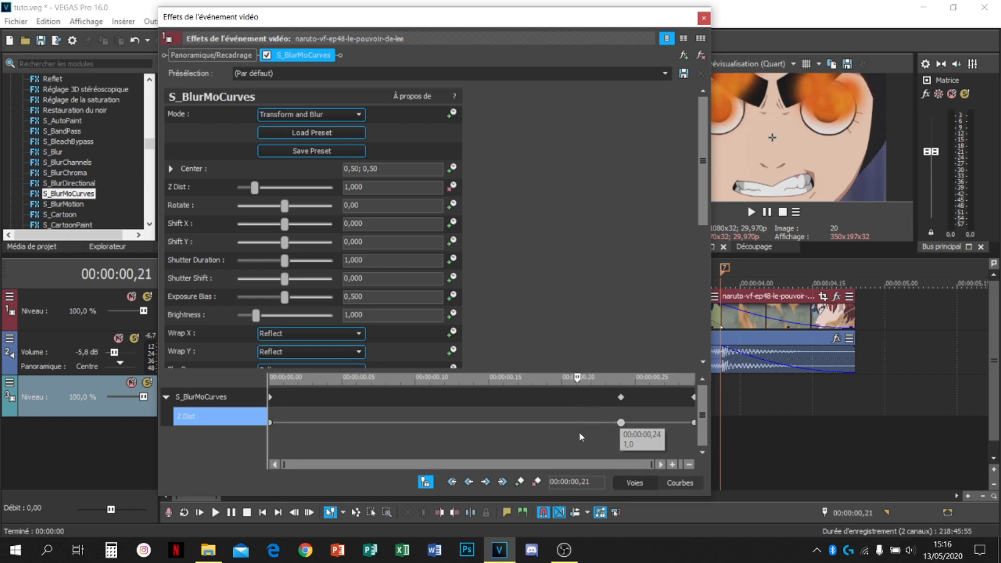
left_click(521, 482)
Set Z Dist to 1,100 on the 00:00:00,24 keyframe and 1,500 on the last keyframe, closing the effect settings
left_click(621, 422)
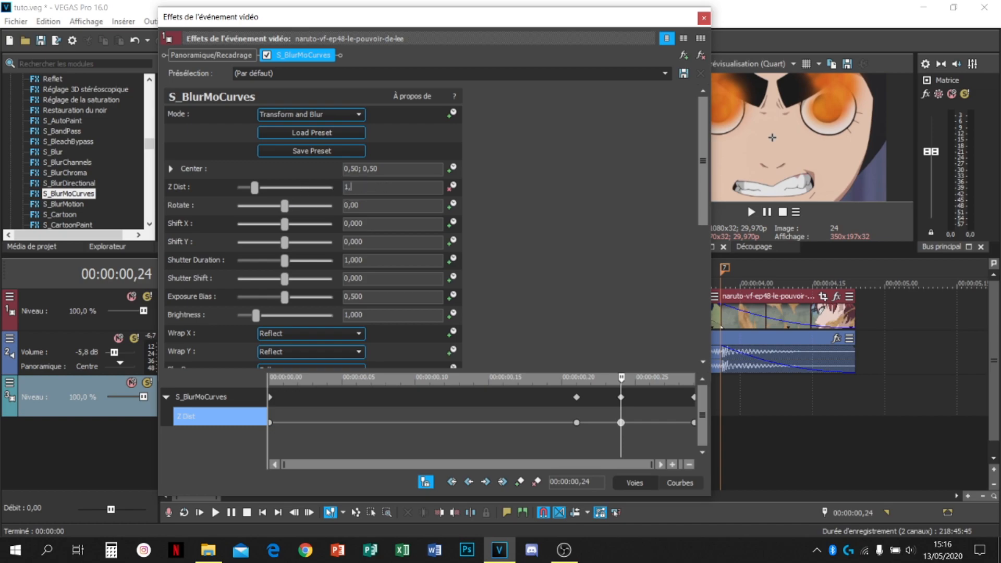
key("Return")
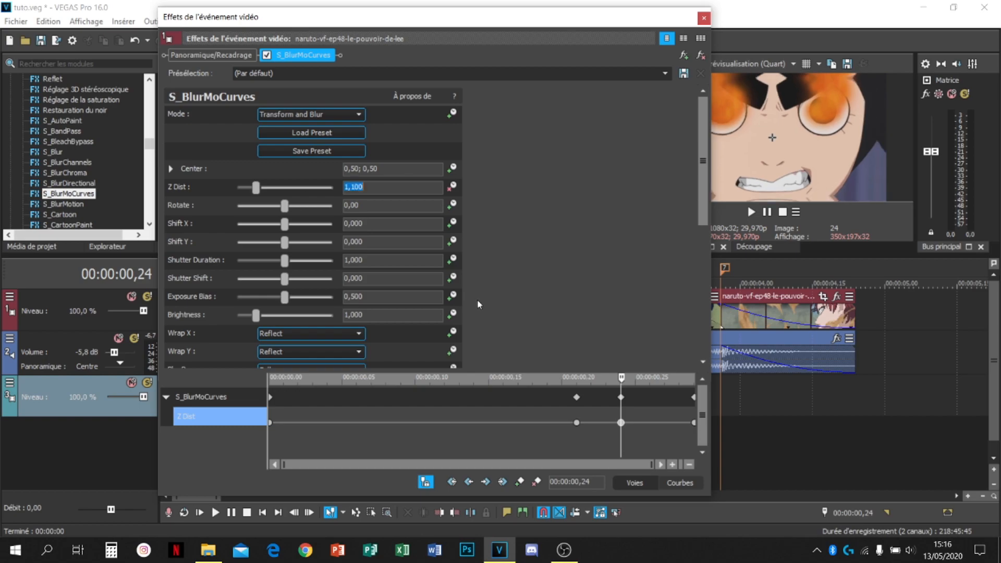
left_click(695, 424)
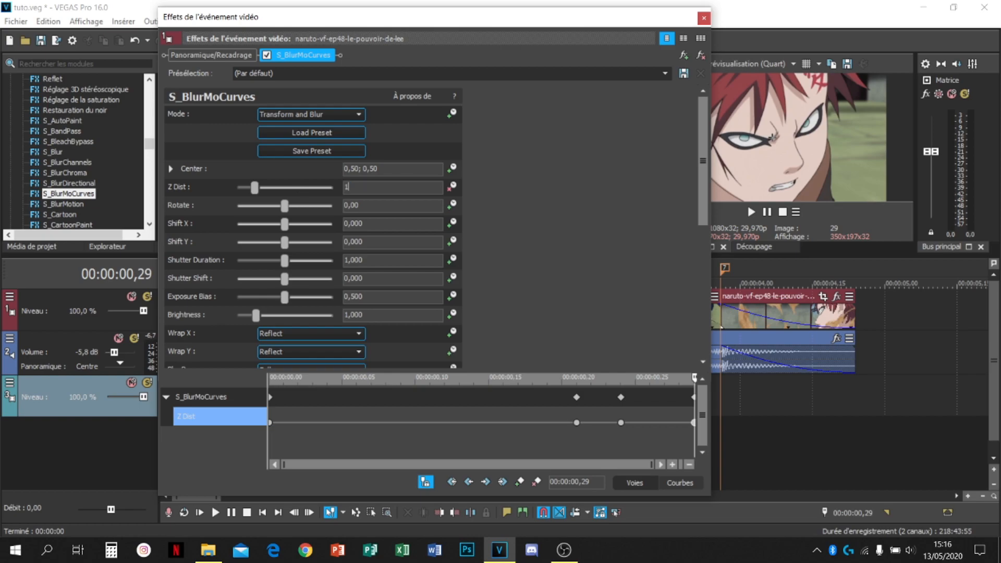
type("1,5")
key("Return")
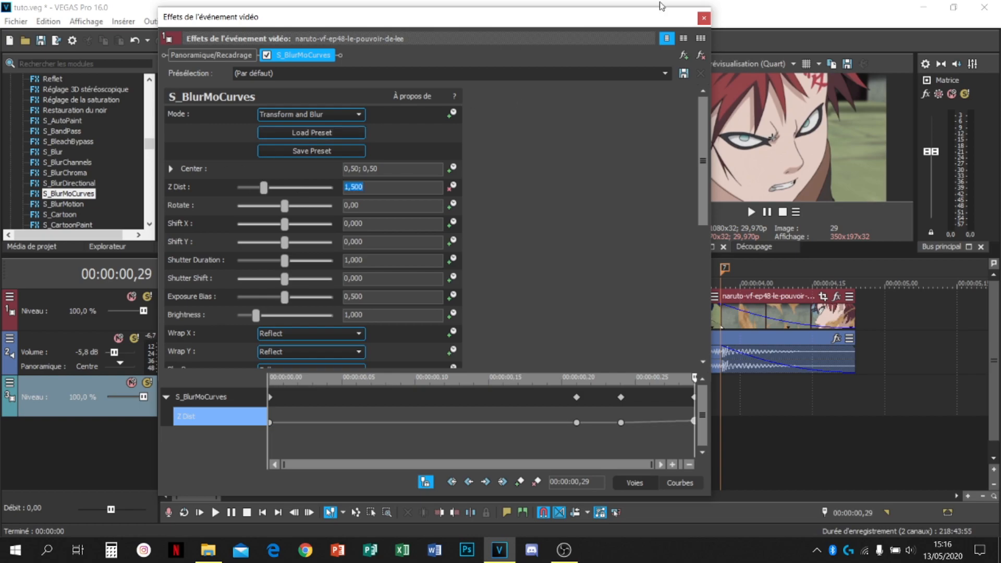
left_click(704, 20)
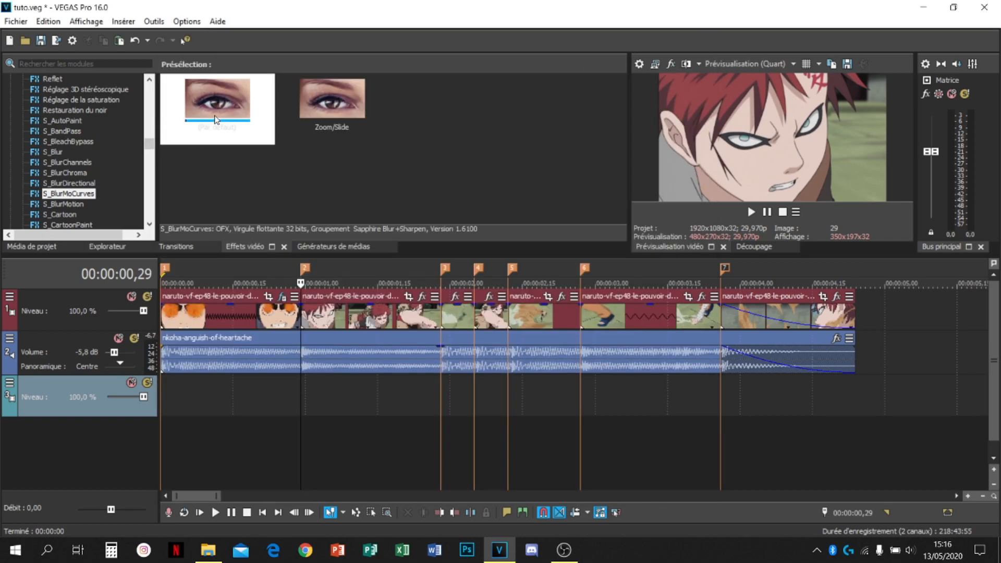
Apply the default S_BlurMoCurves preset to the second clip and set its Wrap X and Wrap Y to Reflect
left_click_drag(219, 120, 274, 231)
left_click_drag(381, 322, 382, 324)
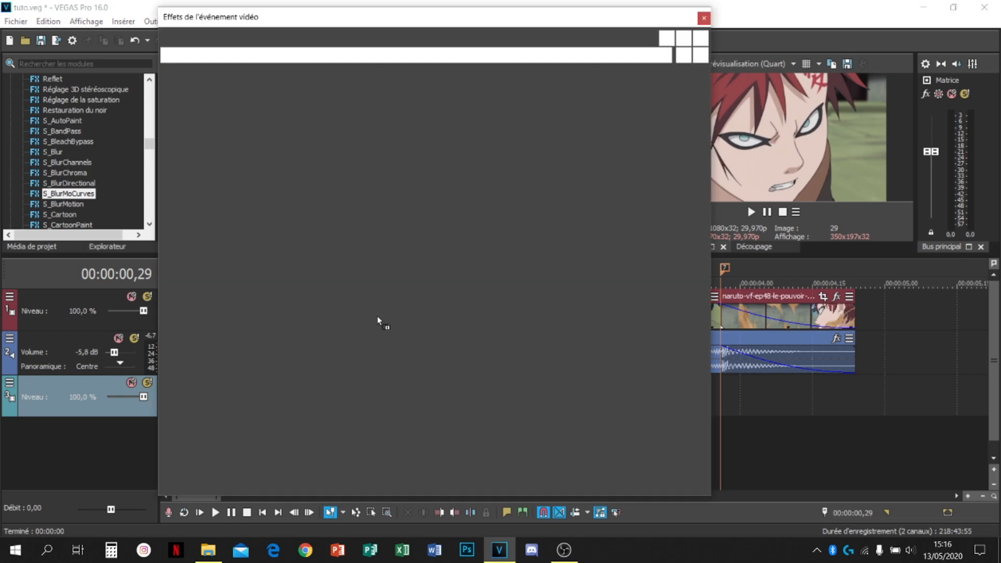
left_click(296, 344)
left_click(300, 352)
left_click(302, 353)
left_click(315, 379)
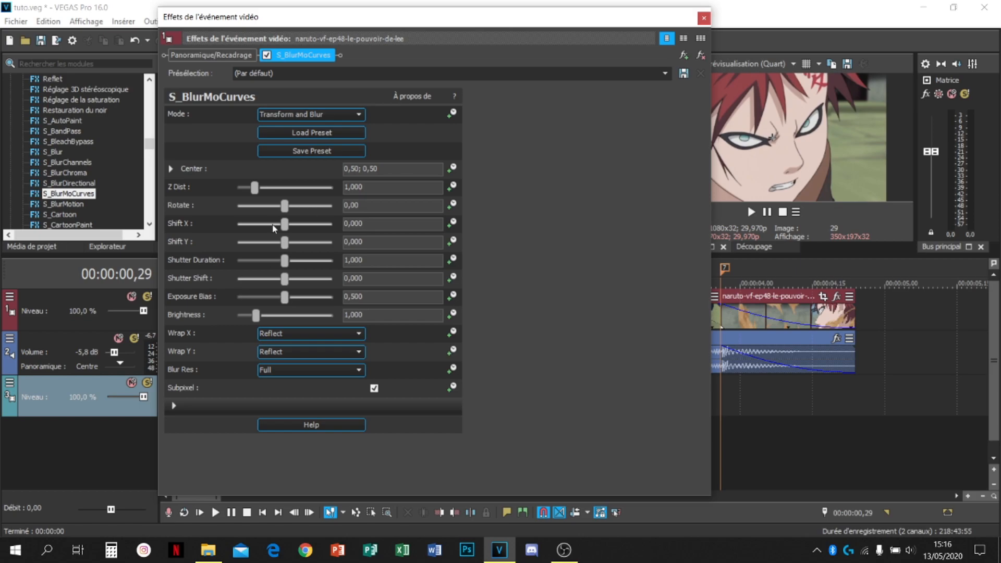
Turn on animation for the second clip's Z Dist and add a keyframe five frames after the start, at 00:00:00,05
left_click(451, 186)
mouse_move(467, 8)
left_mouse_down()
mouse_move(461, 85)
mouse_move(458, 1)
left_mouse_up()
left_click(277, 407)
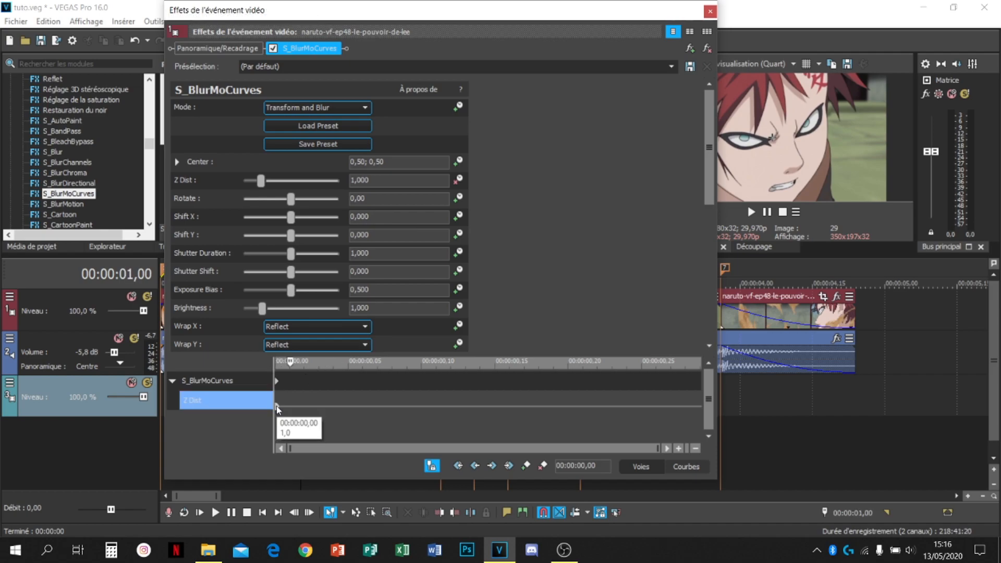
key("Right")
key("Right")
key("Right")
key("Right")
key("Right")
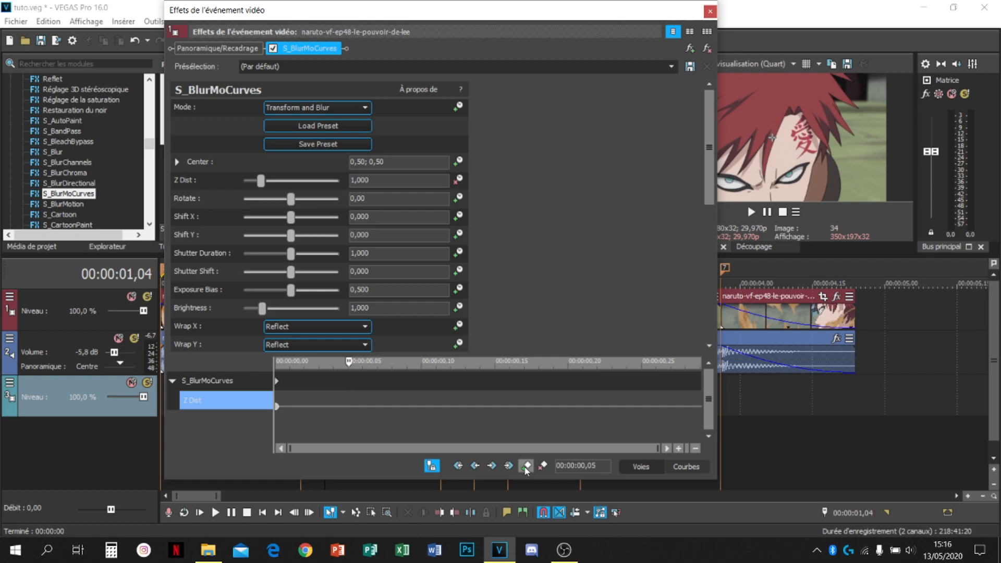
left_click(349, 408)
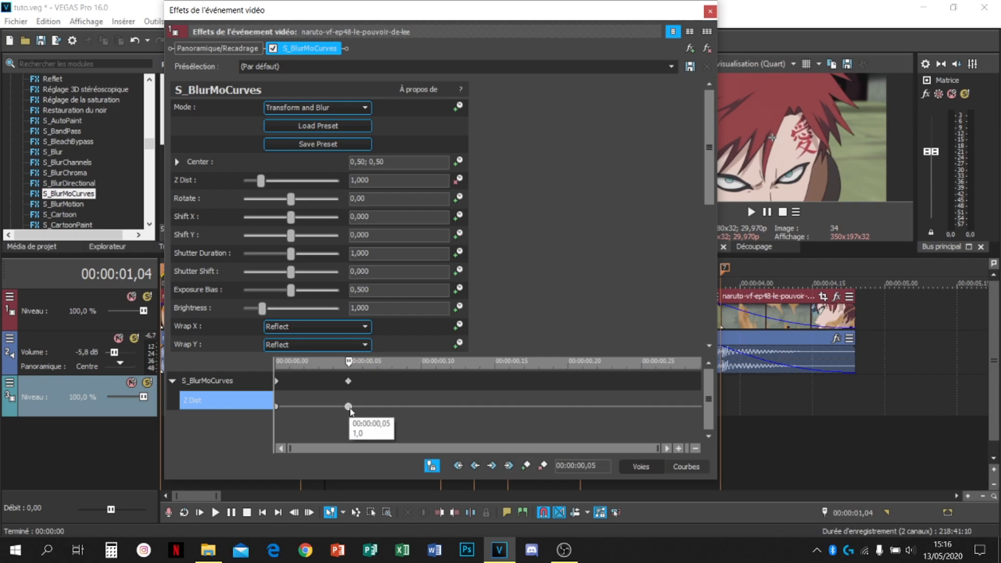
Add a third Z Dist keyframe to the second clip's effect, three frames on, at 00:00:00,08
key("Right")
key("Right")
key("Right")
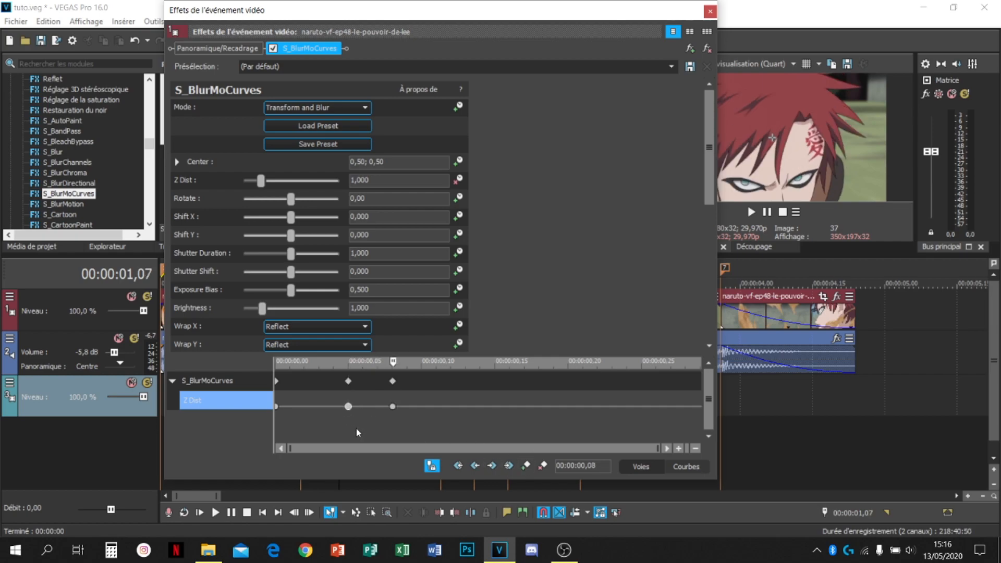
Set Z Dist to 0,900 on the 00:00:00,05 keyframe and 0,100 on the first keyframe, closing the effect settings
left_click(348, 406)
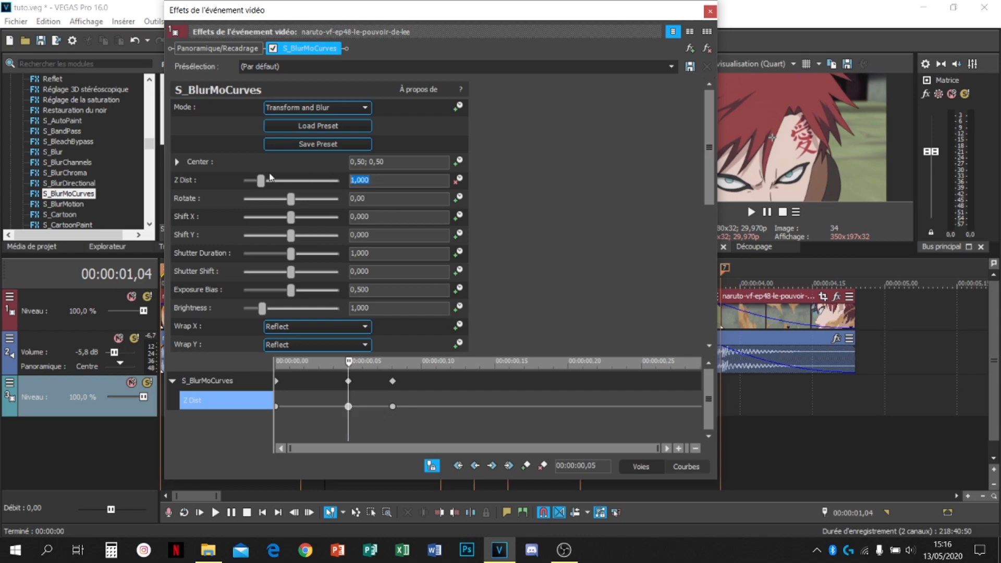
type("0,9")
key("Return")
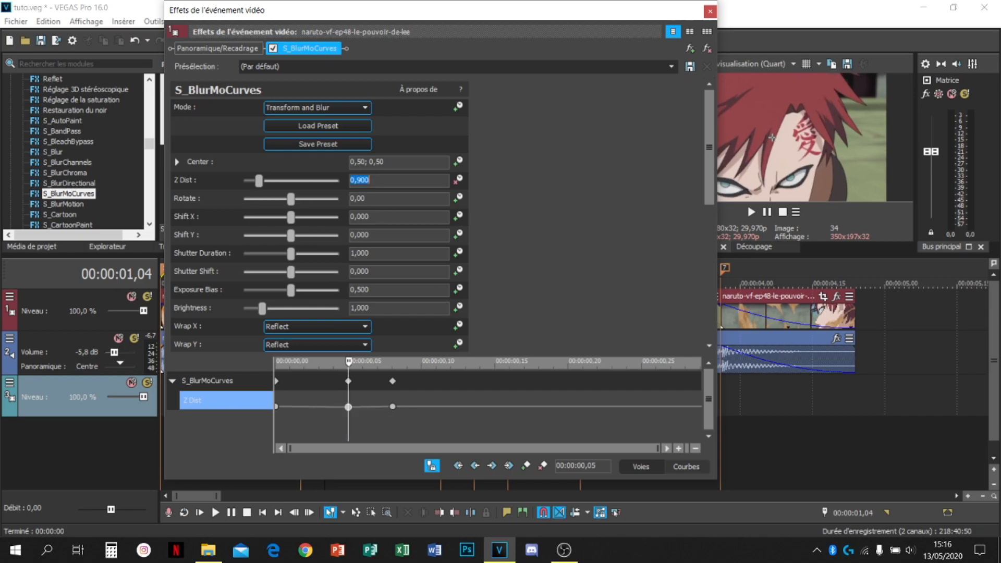
left_click(276, 407)
left_click_drag(278, 410, 277, 410)
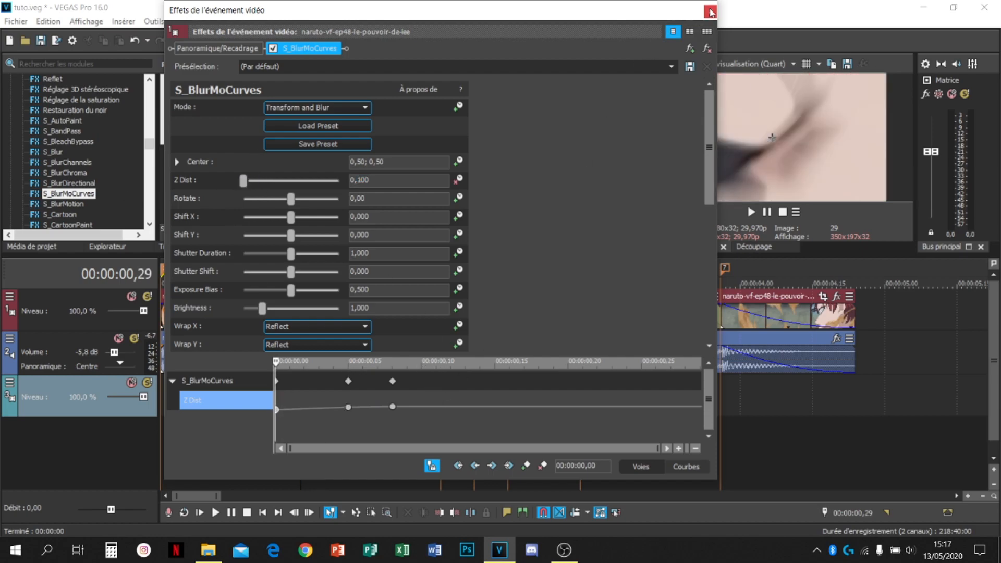
left_click(710, 11)
Play back the timeline to review the zoom transition between the first and second clips
key("space")
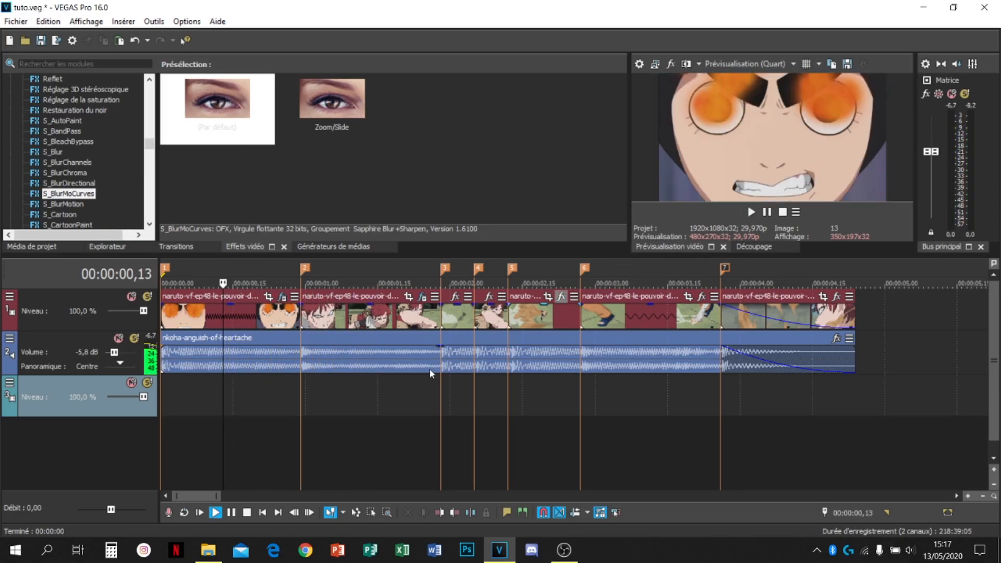
key("space")
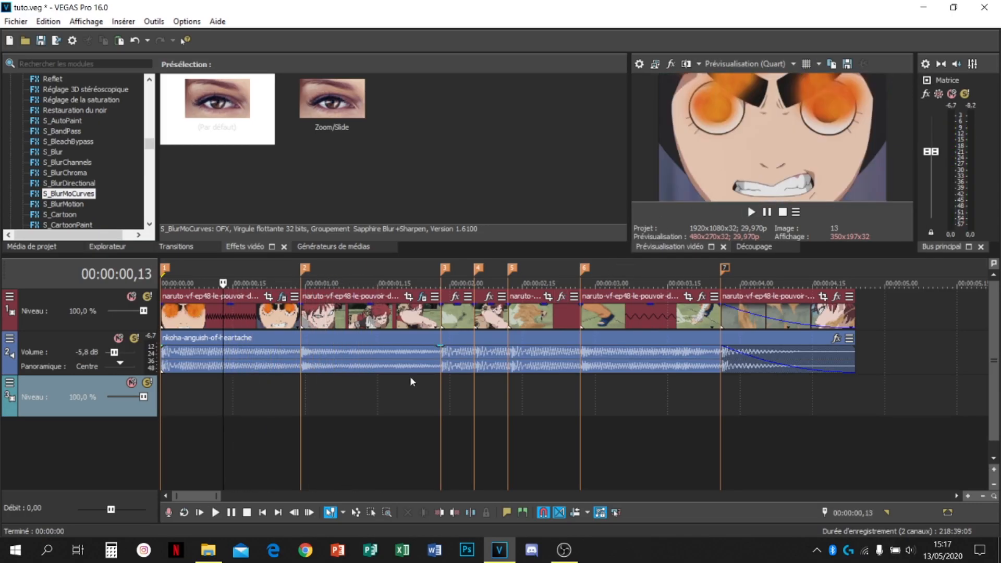
left_click(249, 395)
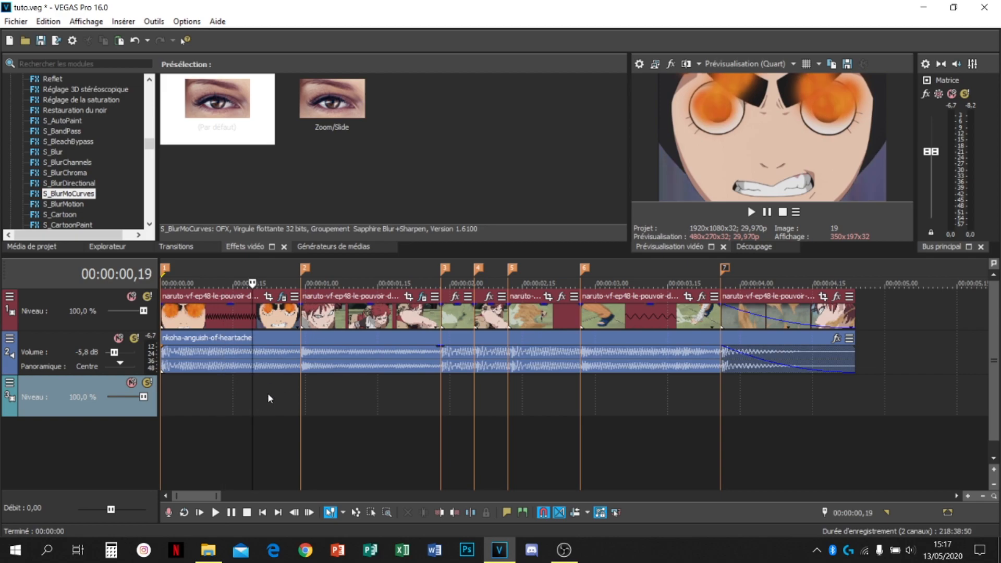
key("space")
key("space")
key("space")
key("space")
key("space")
key("space")
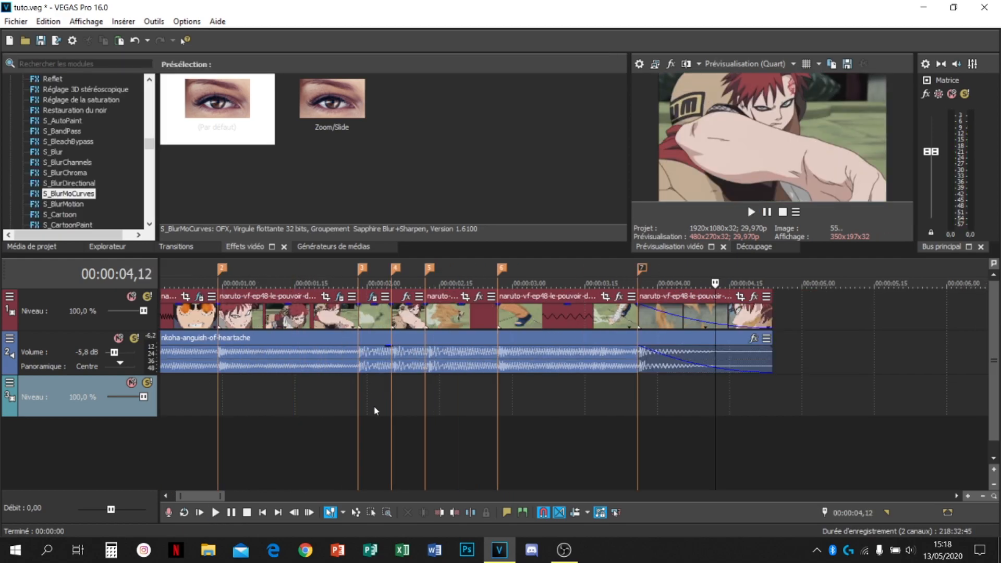
Apply the default S_BlurMoCurves preset to the clip at marker 6 and turn on animation for its Z Dist
left_click(333, 399)
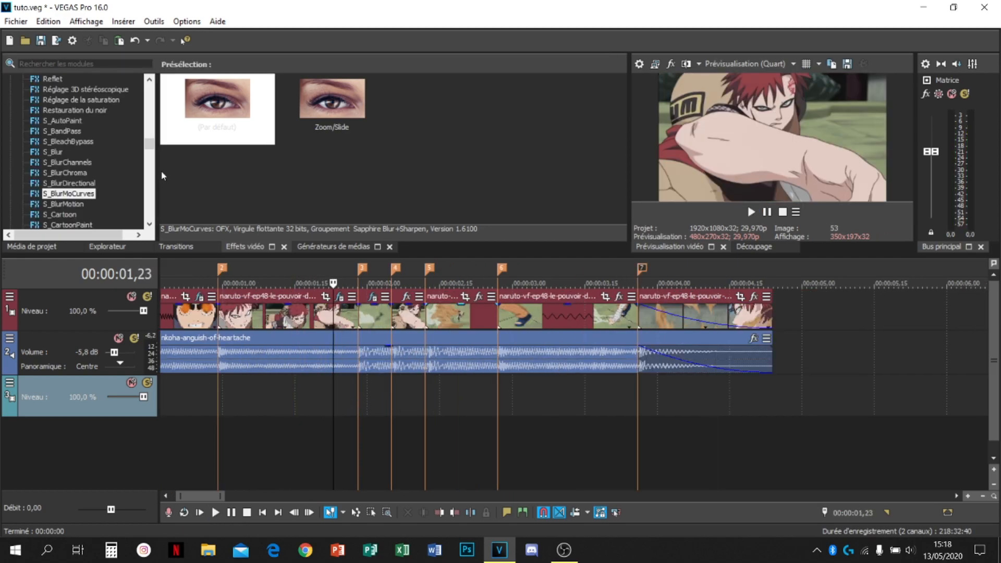
left_click_drag(218, 107, 503, 331)
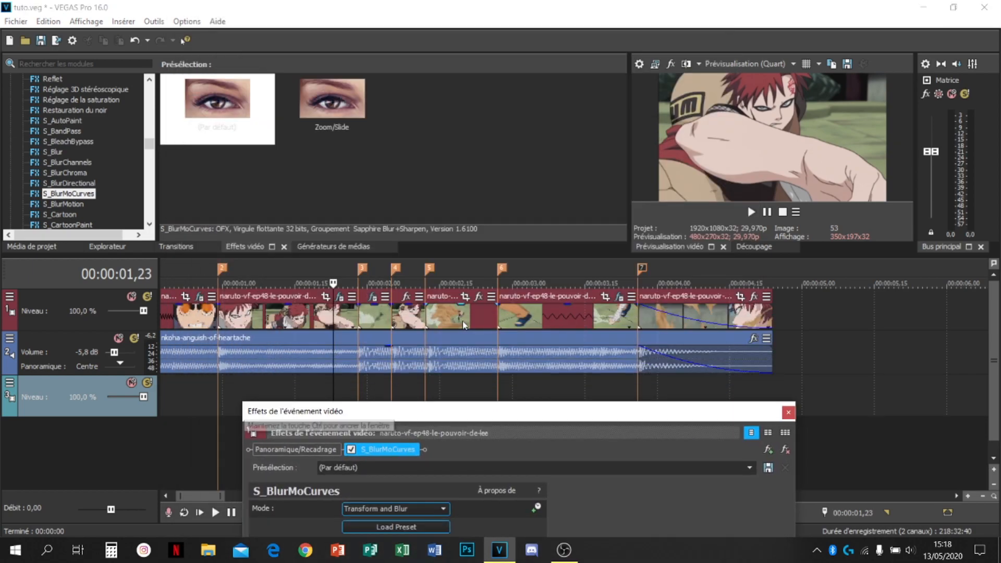
left_click_drag(517, 413, 461, 13)
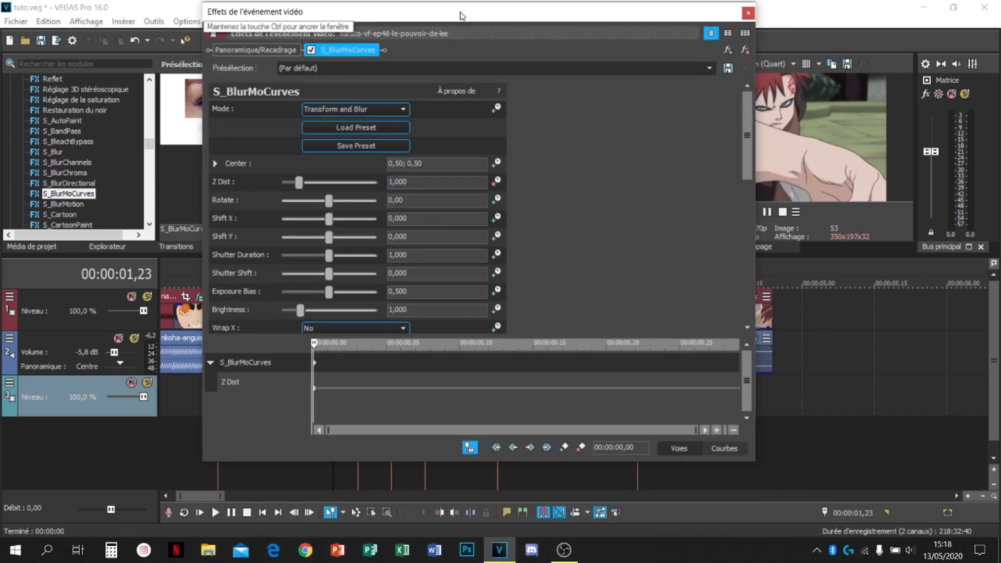
Add Z Dist keyframes to the marker 6 clip's effect at 00:00:00,05 and 00:00:00,08
left_click(315, 392)
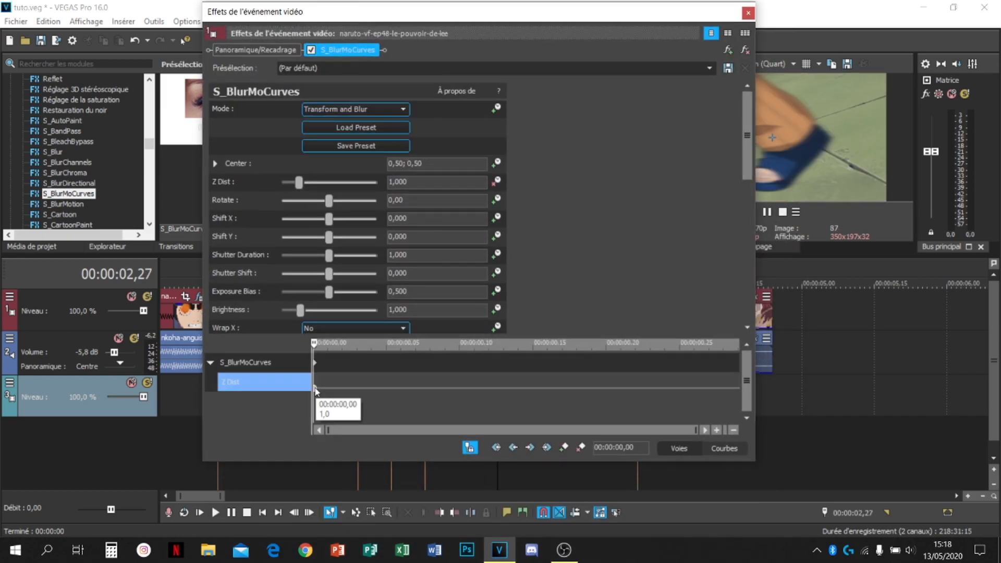
key("Right")
key("Right")
key("Right")
left_click(563, 449)
left_click(386, 389)
key("Right")
key("Right")
key("Right")
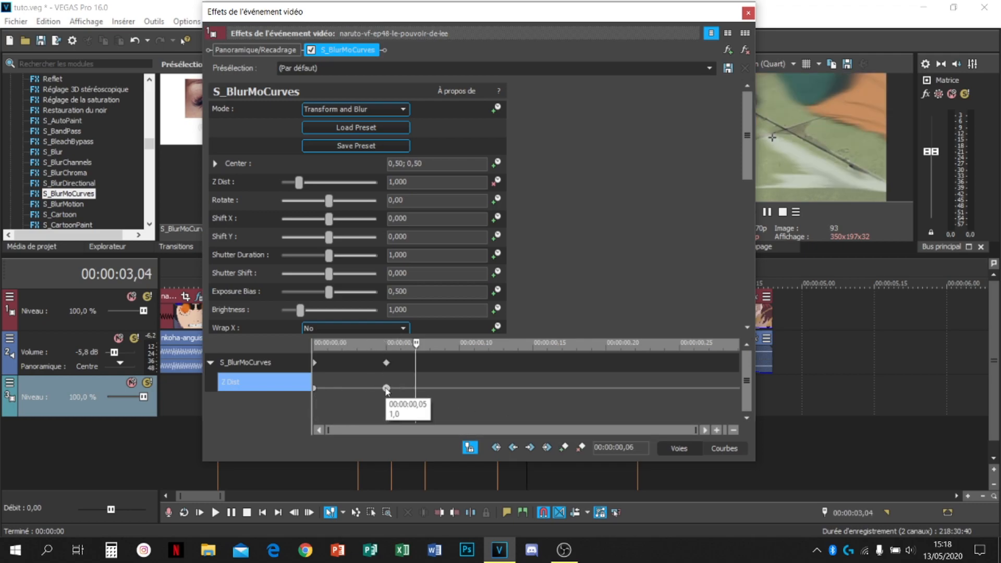
left_click(565, 448)
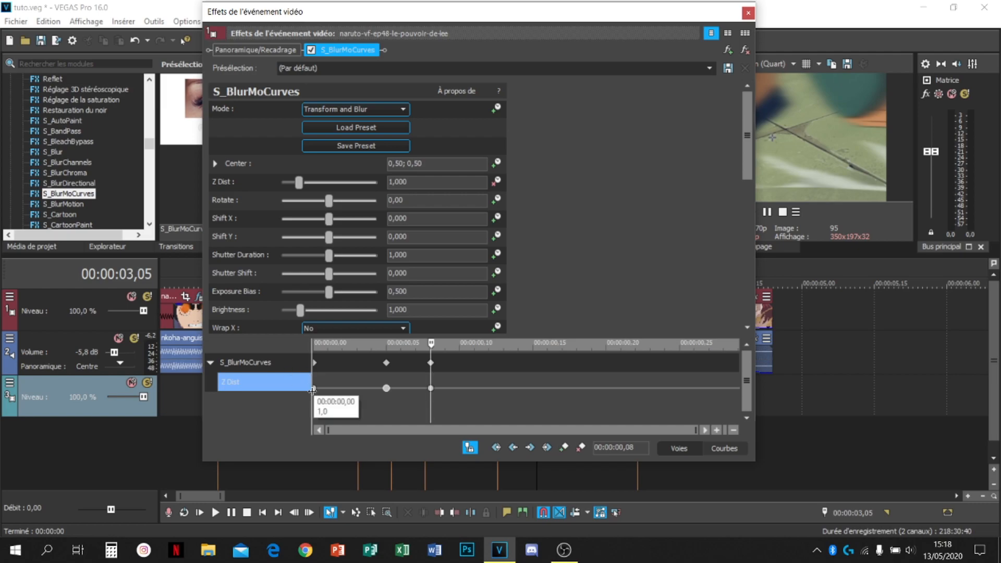
Set Z Dist to 0,100 on the first keyframe and 0,900 on the 00:00:00,05 keyframe, closing the effect settings
left_click(315, 389)
left_click_drag(299, 183, 282, 183)
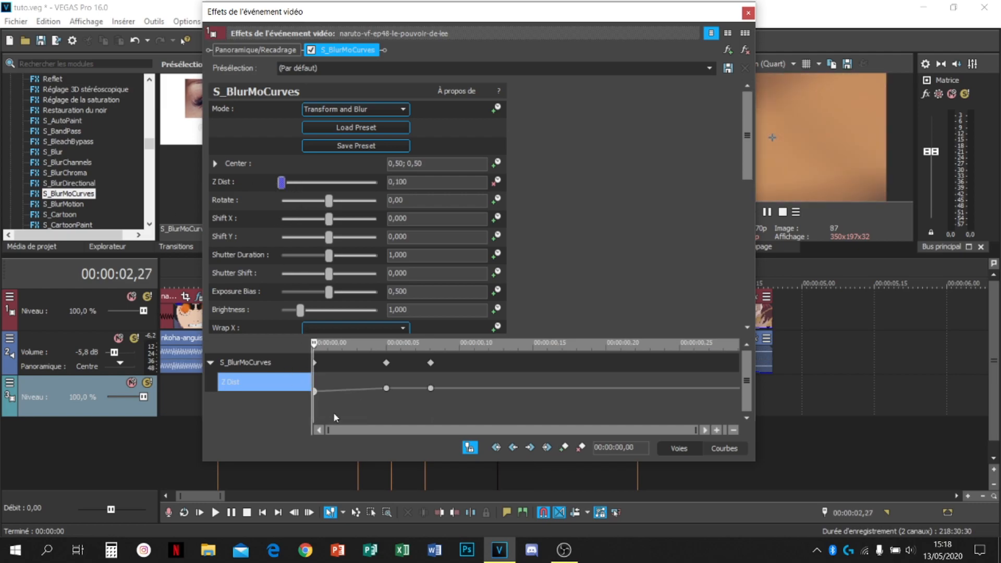
left_click(386, 388)
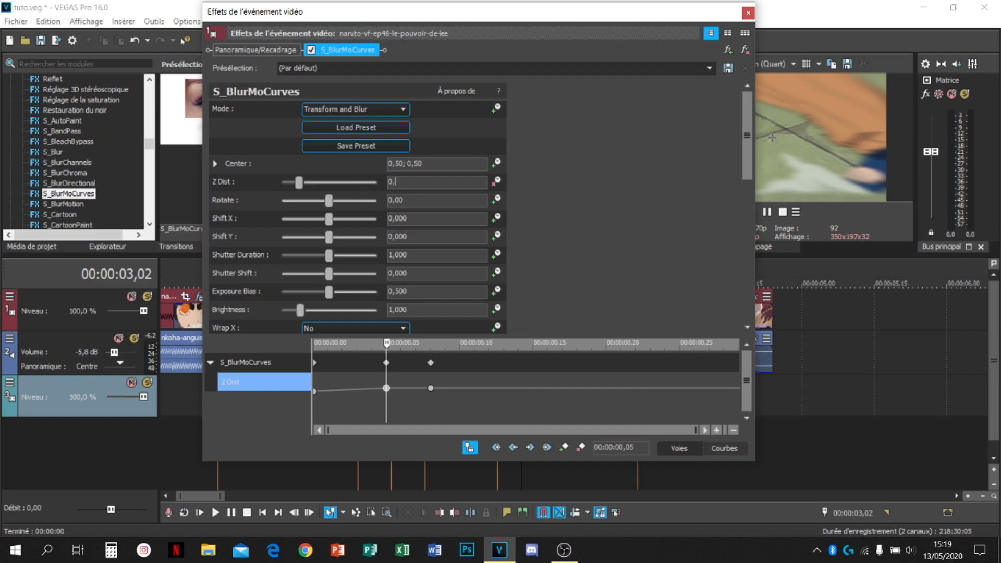
key("Return")
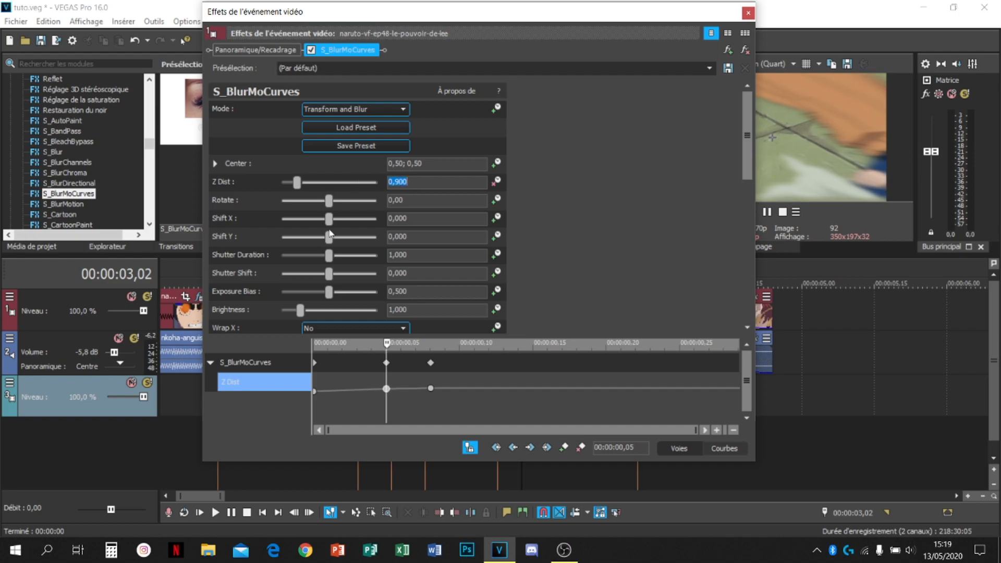
left_click(749, 12)
Play back the timeline around marker 6 to review the zoom transition into that clip
left_click(467, 437)
key("space")
key("space")
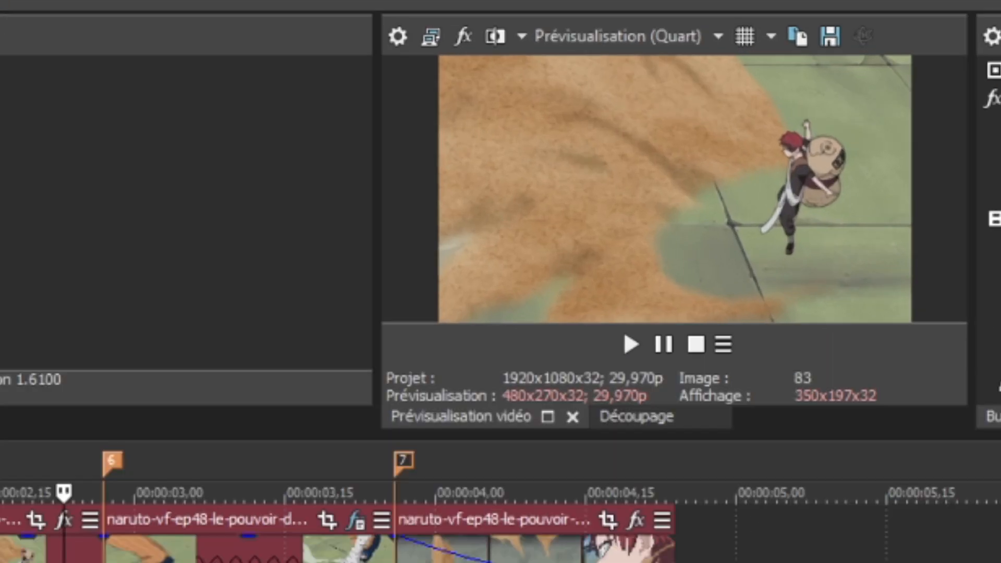
key("space")
key("space")
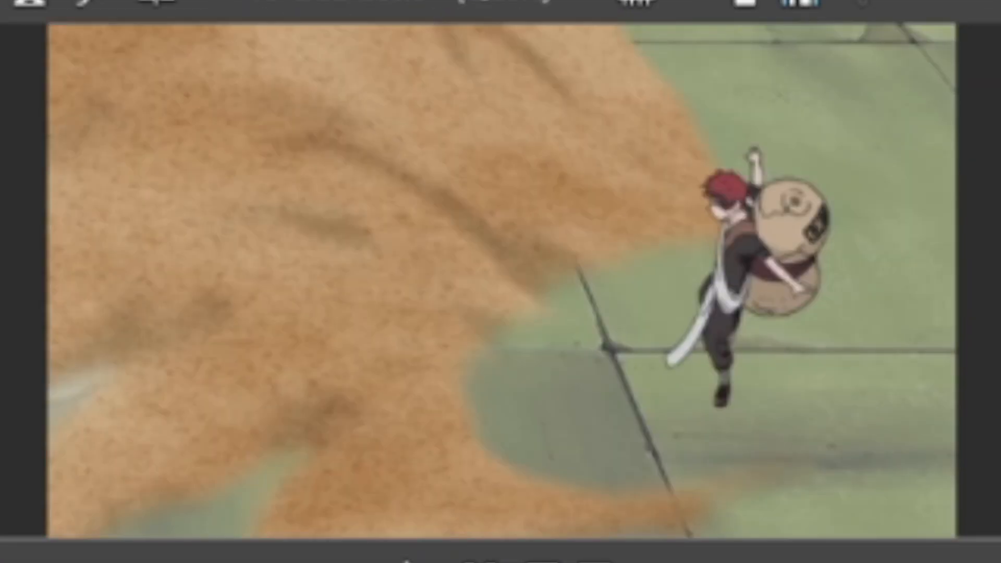
key("space")
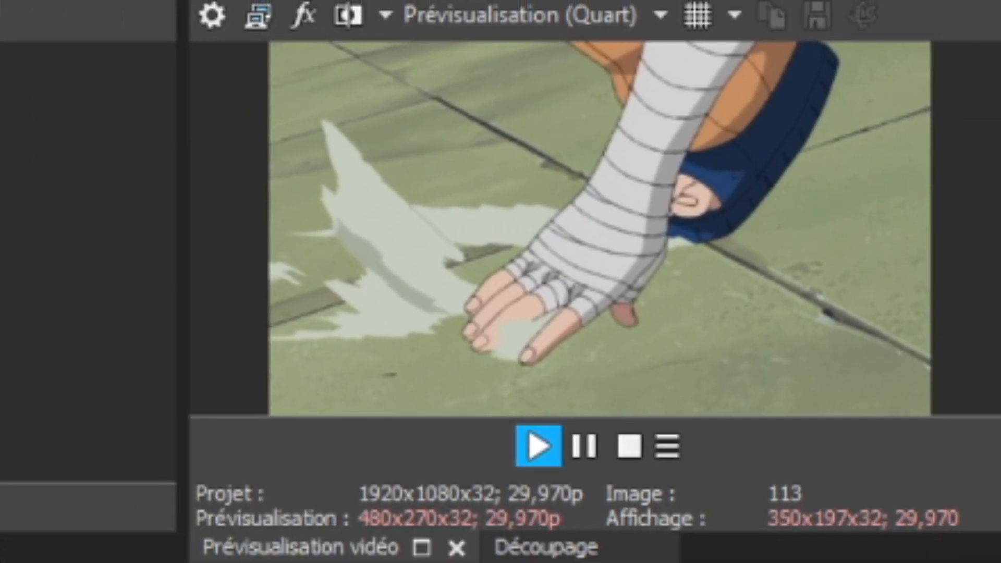
key("space")
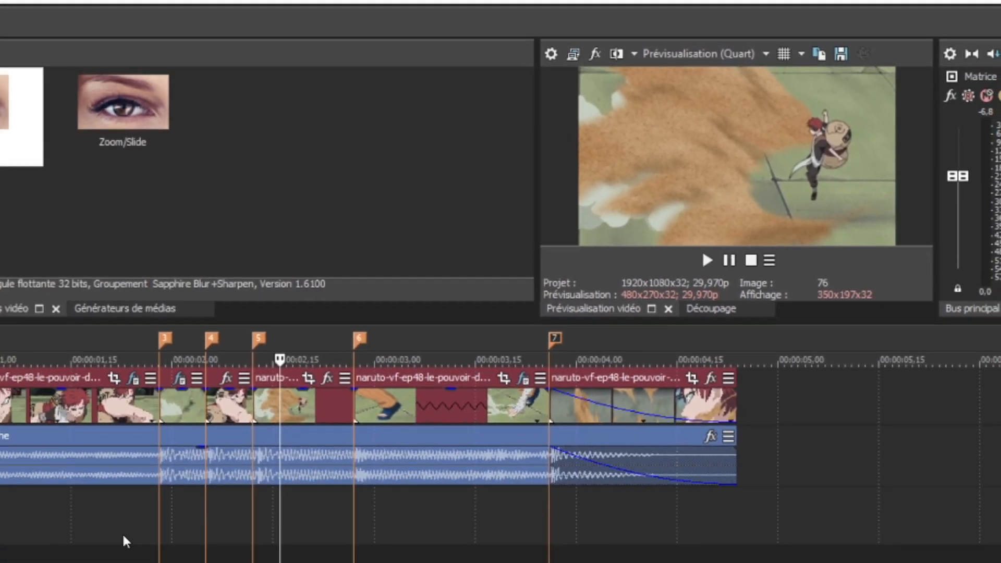
left_click(96, 485)
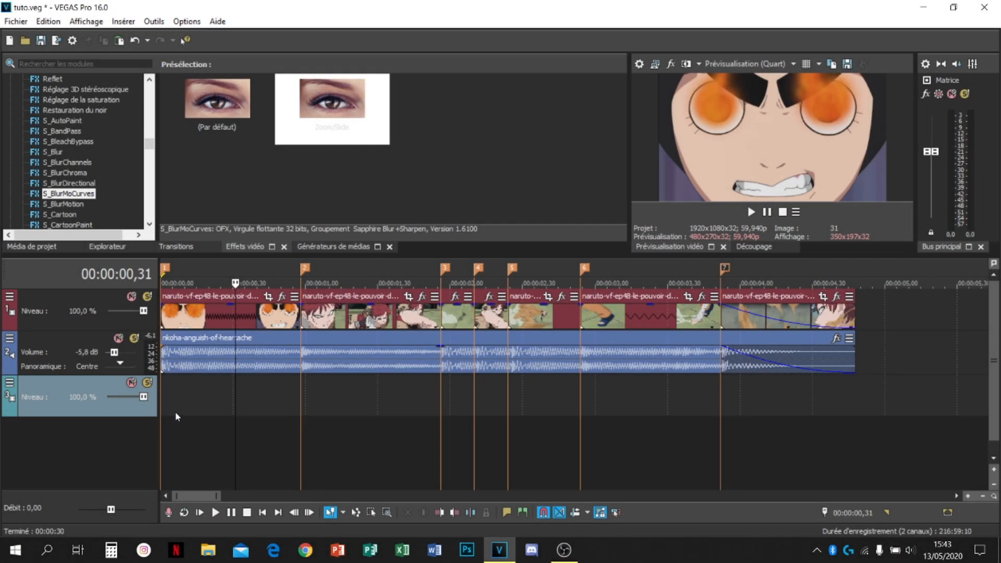
Apply the Zoom/Slide preset of S_BlurMoCurves to the first clip
left_click(173, 407)
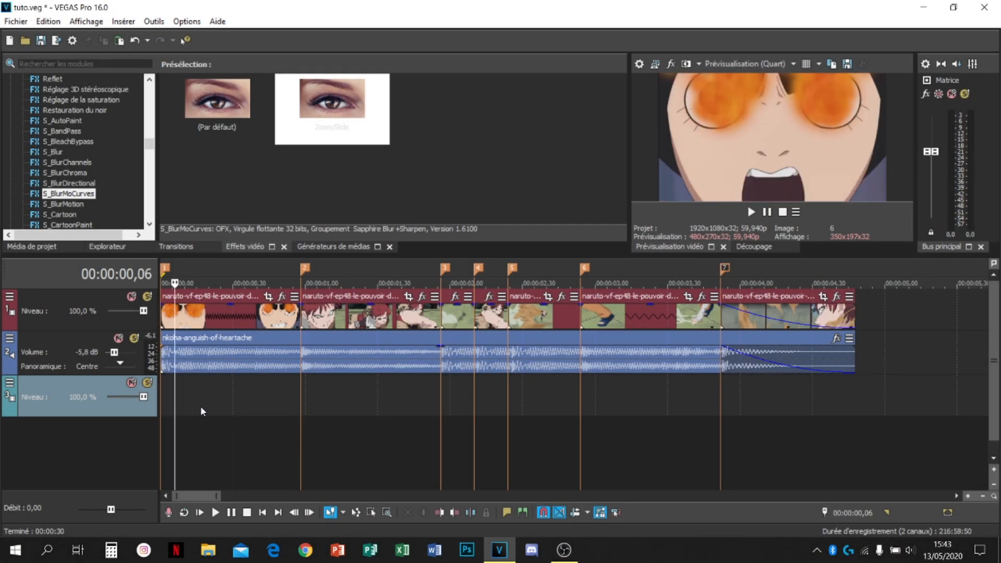
left_click(230, 408)
mouse_move(330, 138)
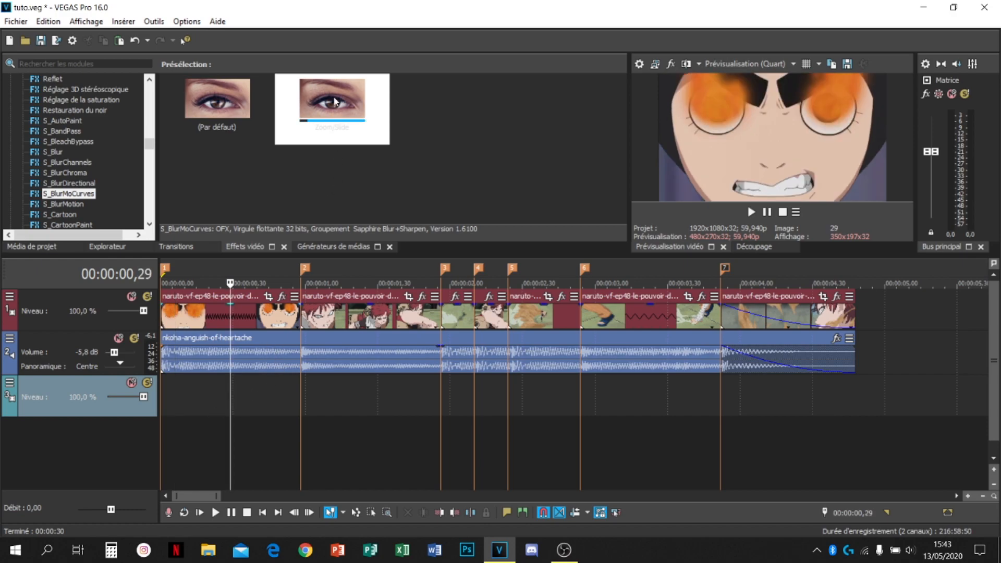
left_click_drag(330, 138, 260, 316)
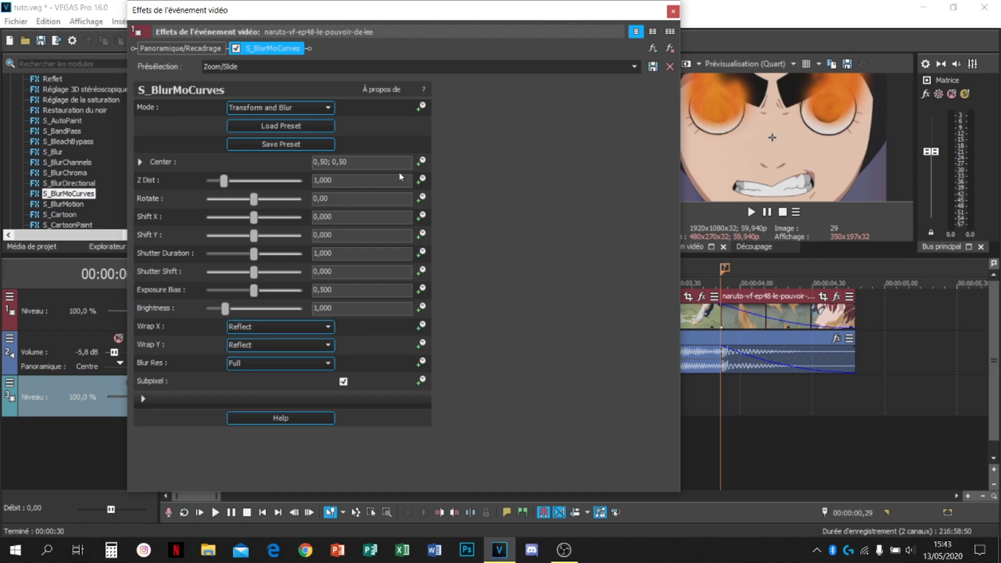
Turn on animation for the first clip's Rotate and add a keyframe at the clip's end, at 00:00:00,58
left_click(422, 199)
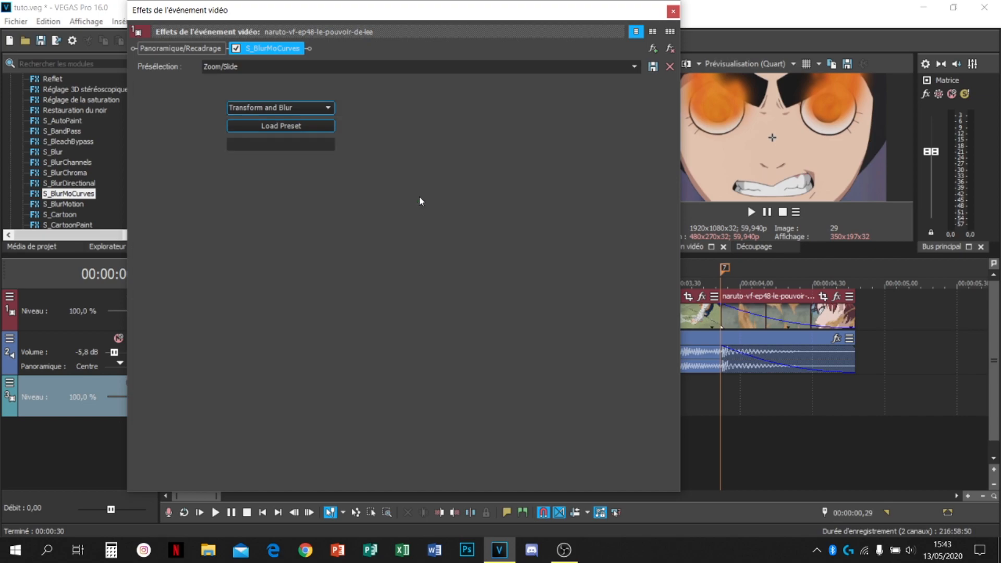
left_click_drag(428, 73, 423, 9)
left_click_drag(551, 394, 737, 404)
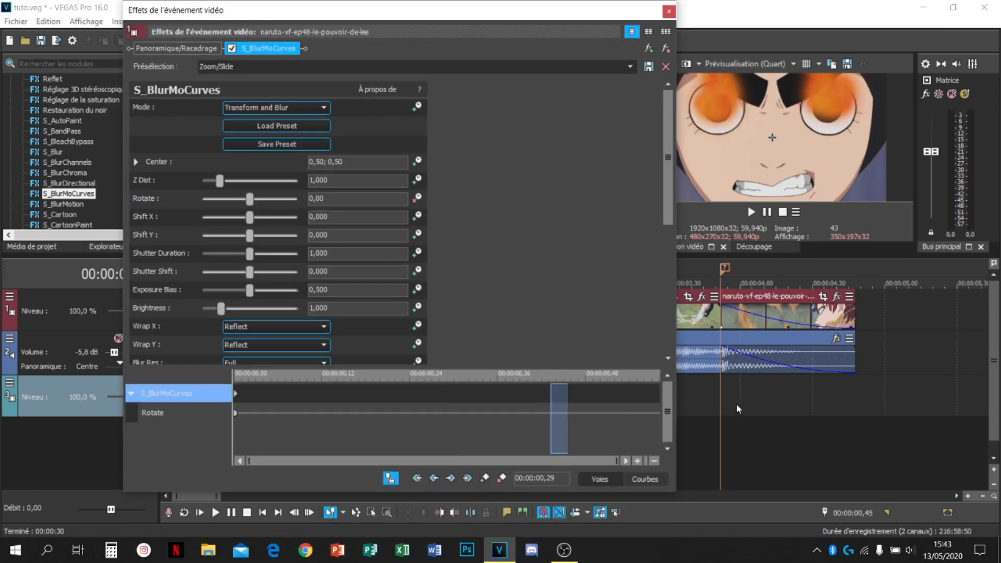
left_click(488, 479)
left_click(660, 413)
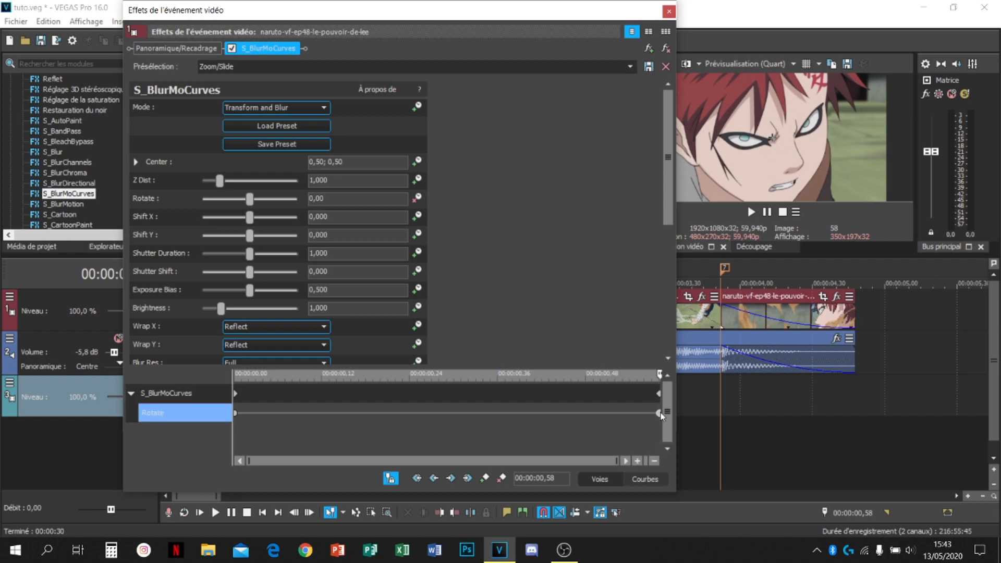
Add Rotate keyframes to the first clip's effect at 00:00:00,53 and 00:00:00,50
key("Left")
key("Left")
key("Left")
key("Left")
key("Left")
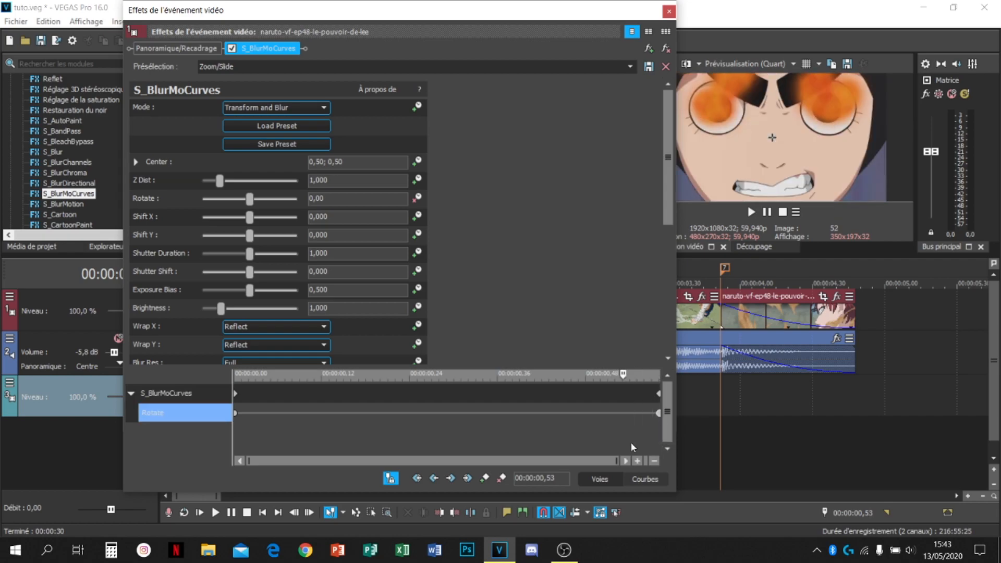
left_click(485, 484)
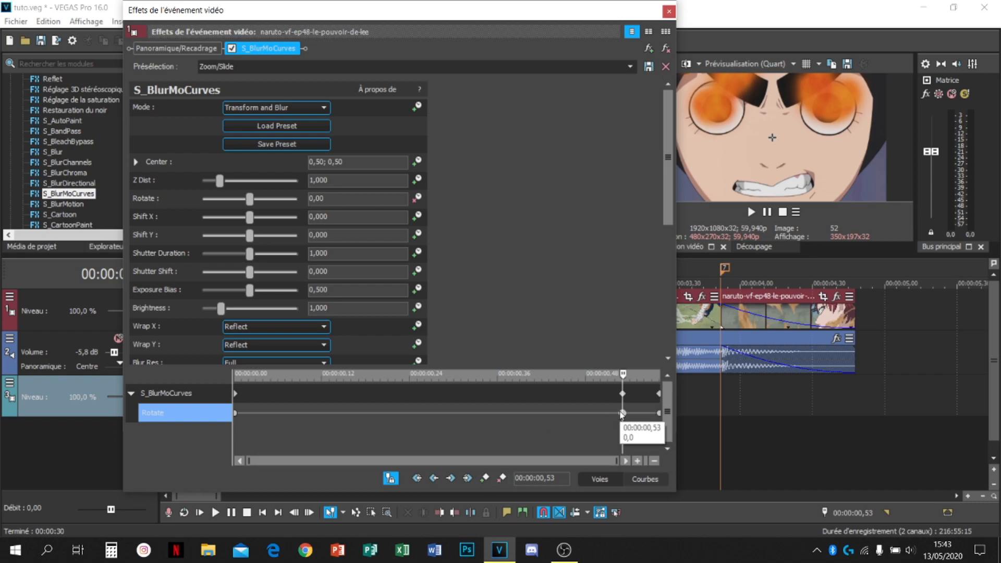
key("Left")
key("Left")
key("Left")
left_click(485, 478)
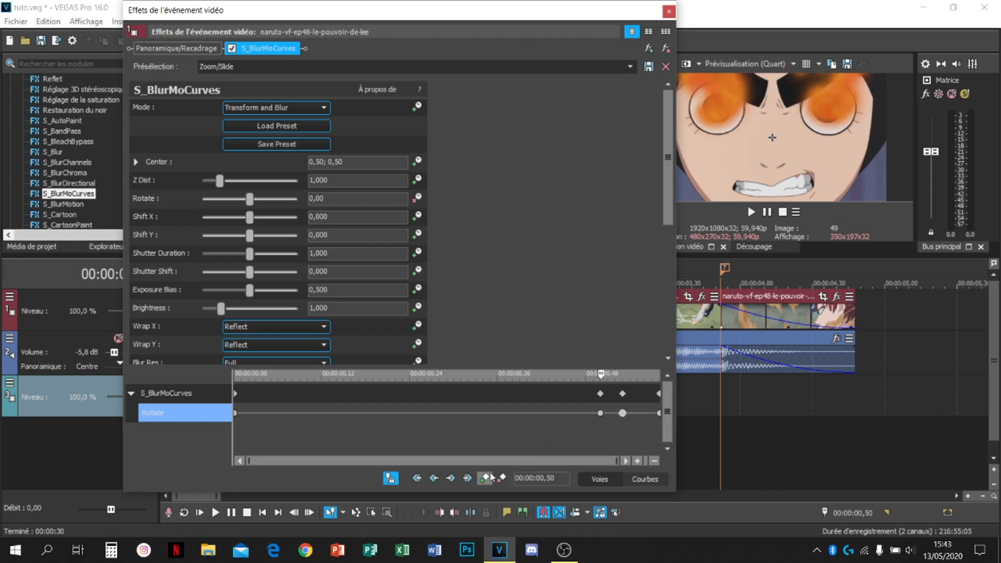
Set Rotate to 20 on the 00:00:00,53 keyframe of the first clip
left_click(624, 413)
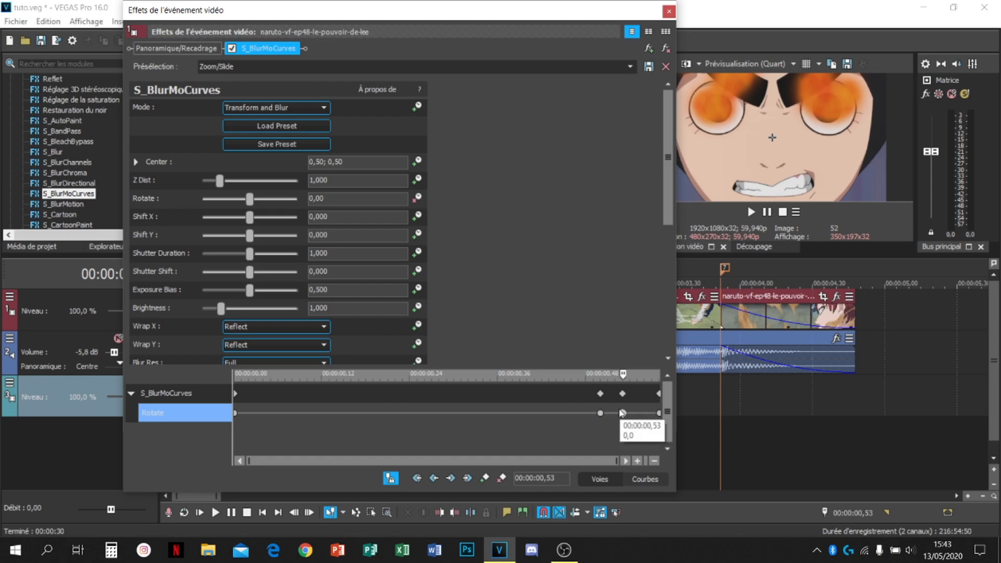
left_click_drag(329, 199, 224, 184)
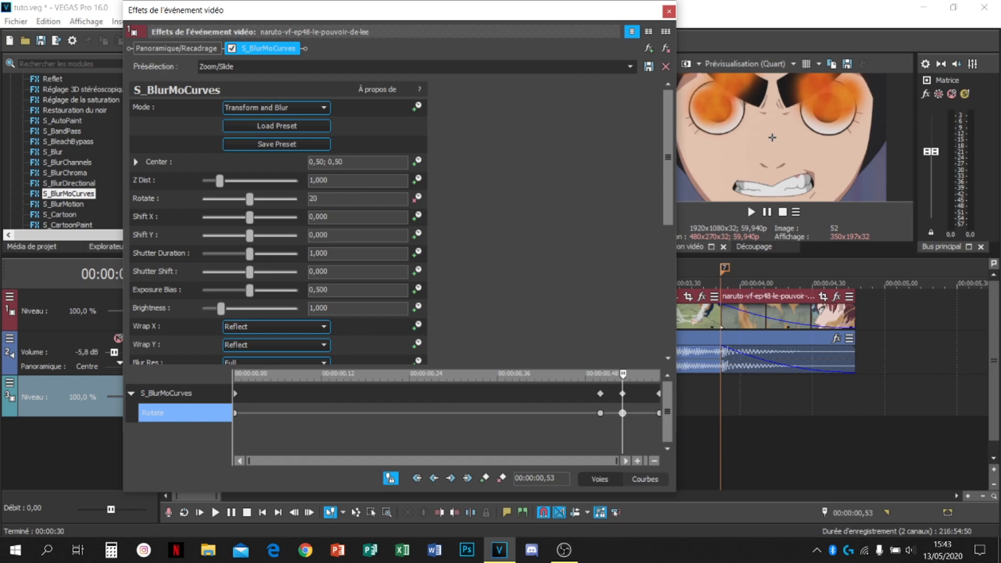
key("Return")
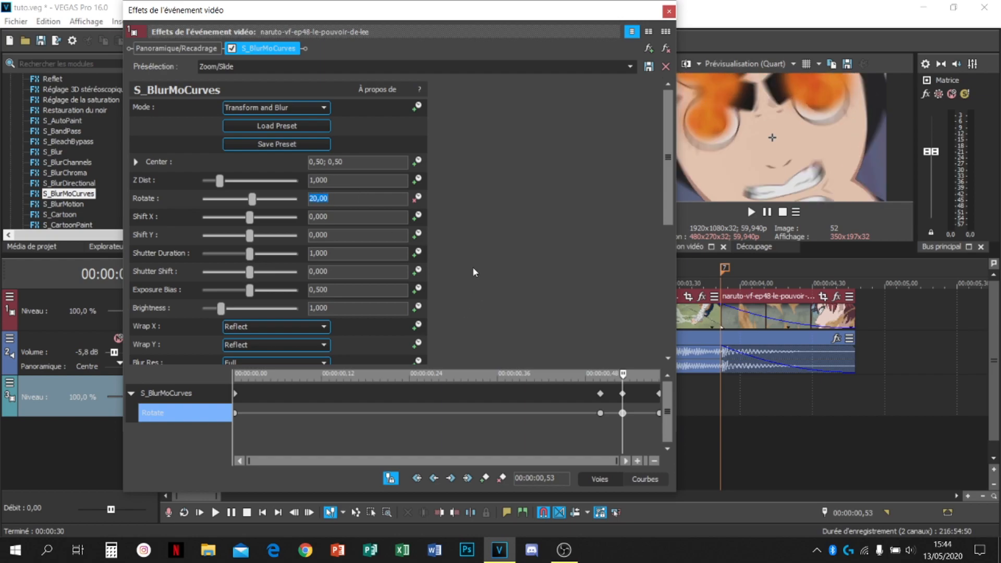
Set Rotate to 90 on the first clip's end keyframe and close its effect settings
left_click(659, 413)
left_click(325, 199)
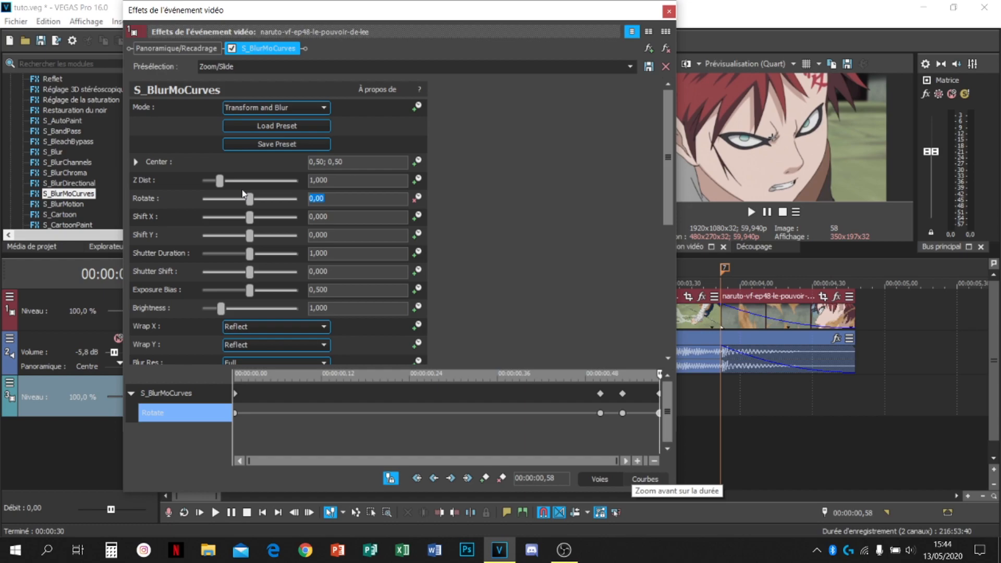
key("Return")
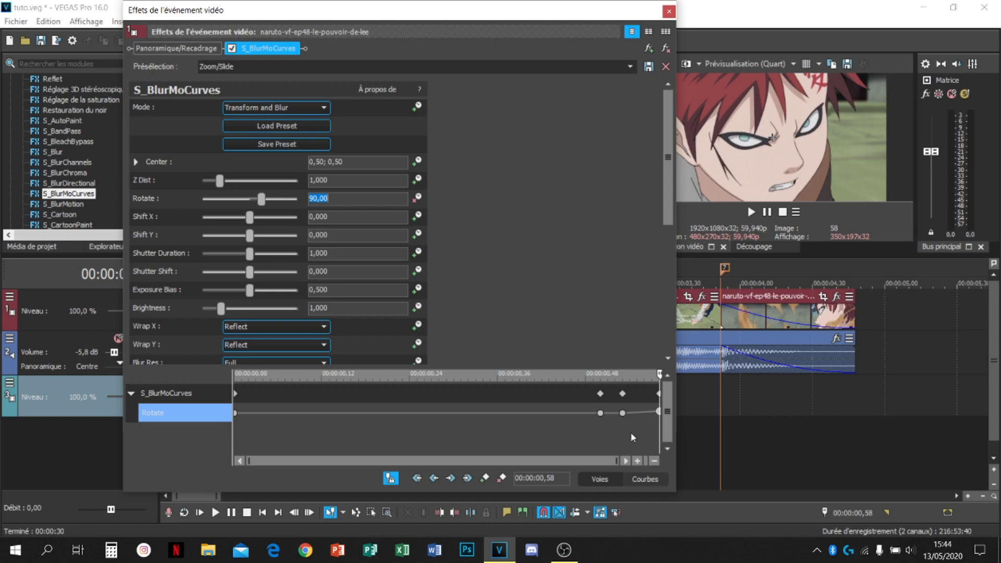
left_click(669, 11)
Apply the Zoom/Slide preset to the second clip and animate its Rotate with added keyframes at 00:00:00,05 and 00:00:00,08
left_click_drag(331, 114, 364, 309)
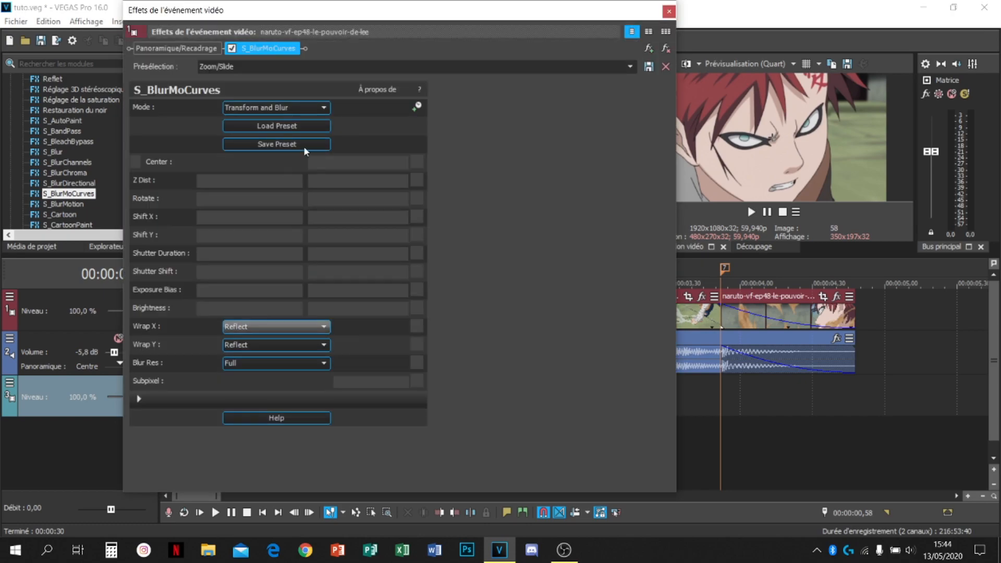
left_click(417, 198)
left_click_drag(555, 5, 687, 4)
left_click(366, 412)
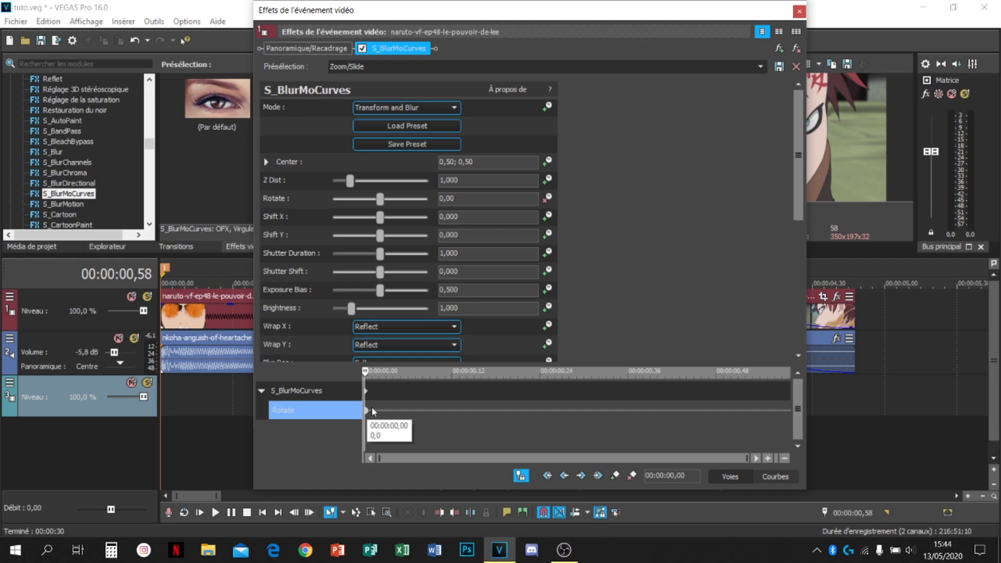
double_click(400, 410)
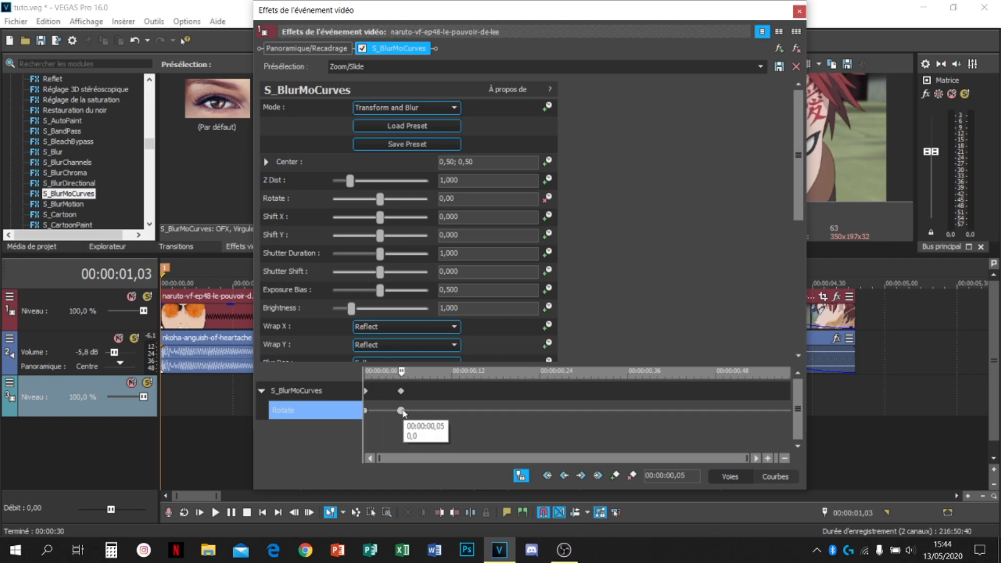
double_click(425, 410)
Set Rotate to -20 on the 00:00:00,05 keyframe of the second clip
left_click(401, 410)
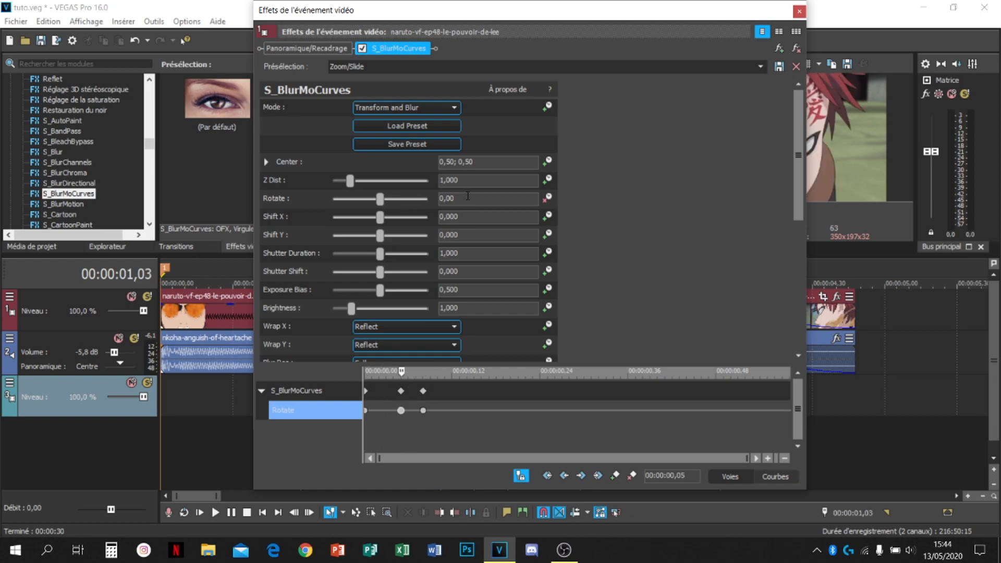
left_click(468, 196)
type("-20")
key("Return")
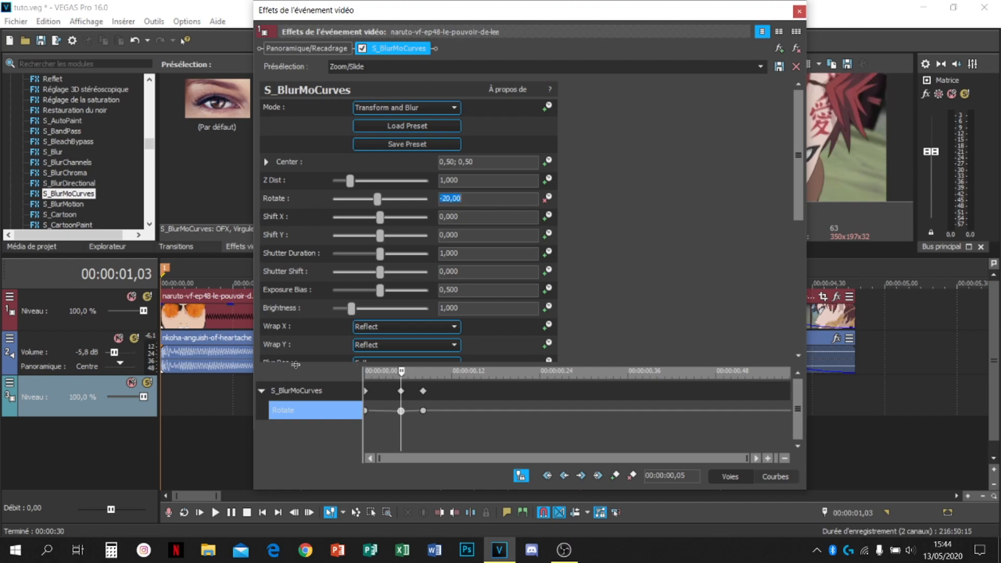
Set Rotate to -90 on the second clip's first keyframe and play back the rotation transition
left_click(366, 411)
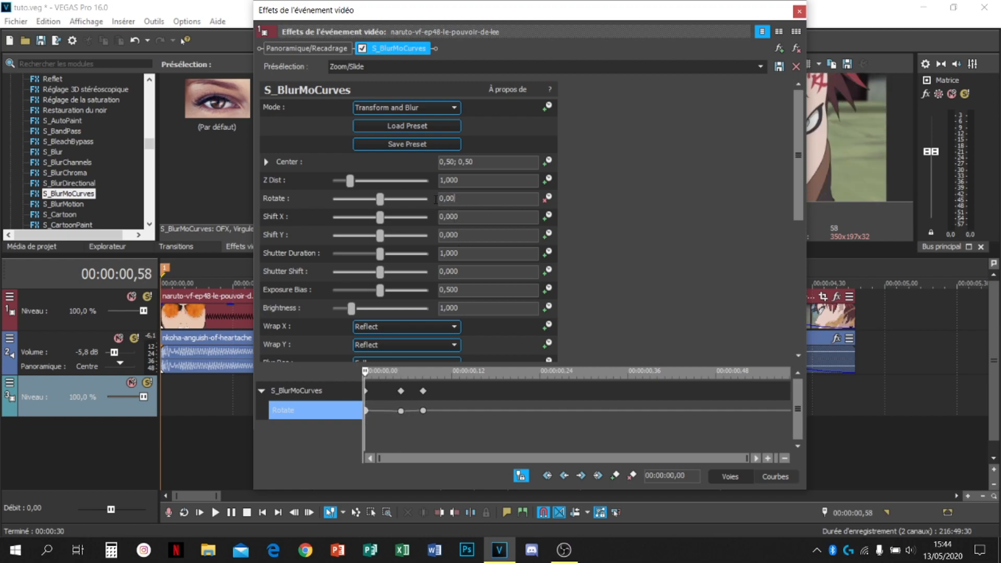
type("-90")
key("Return")
left_click(800, 11)
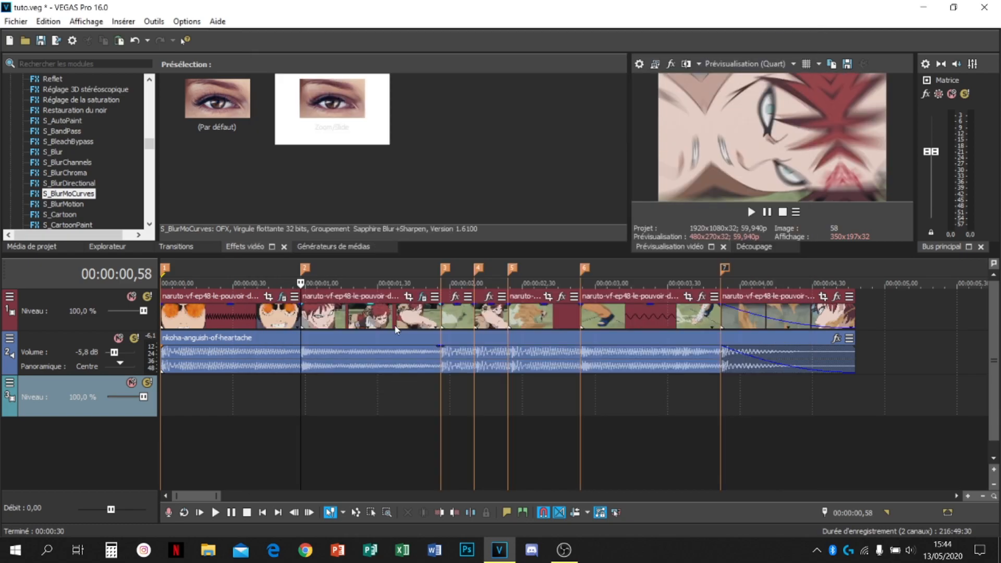
key("space")
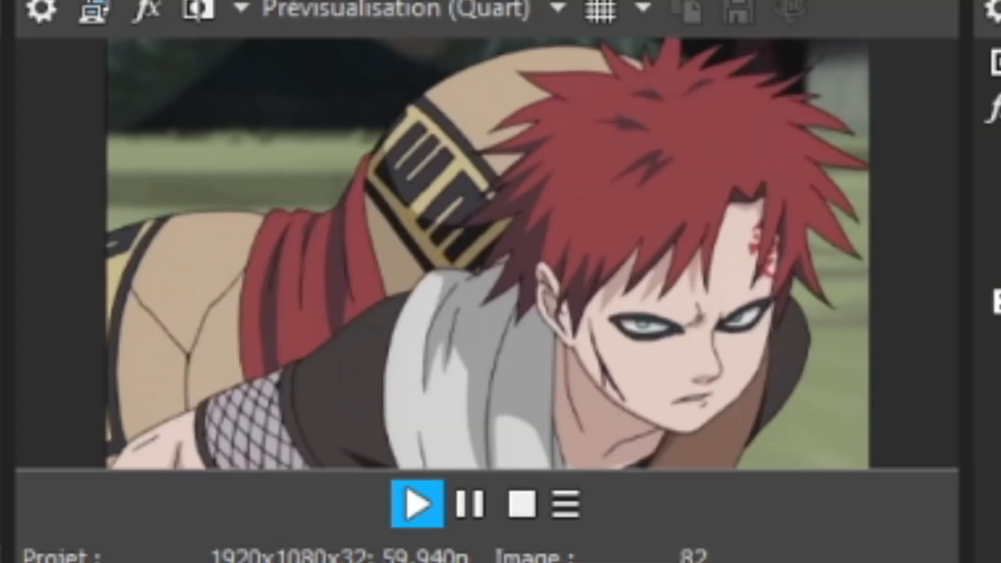
key("space")
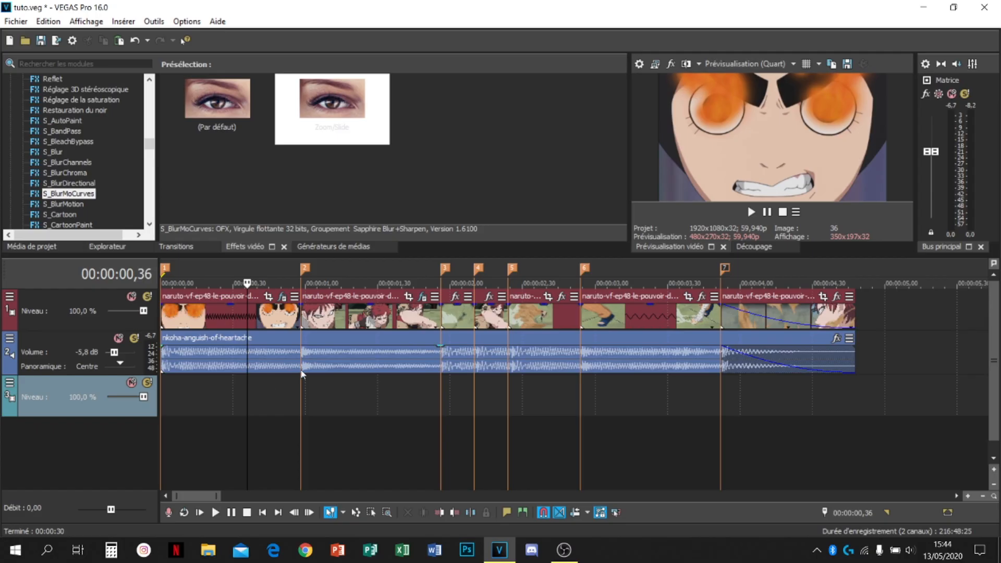
Set Wrap X and Wrap Y to No in the S_BlurMoCurves effect of both the first and second clips
left_click(280, 298)
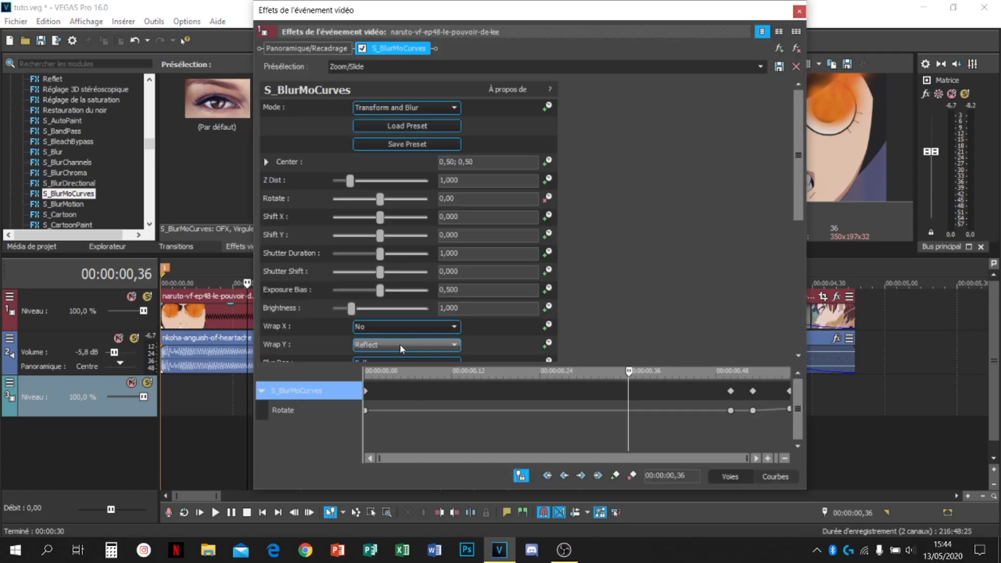
left_click(401, 346)
left_click(398, 357)
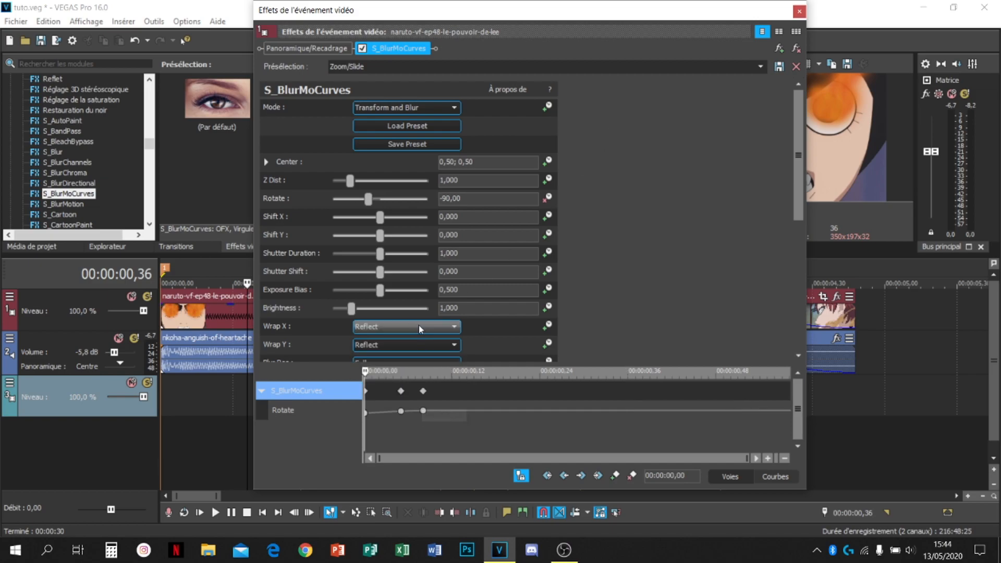
left_click(418, 327)
left_click(417, 341)
left_click(417, 344)
left_click(418, 356)
left_click(800, 11)
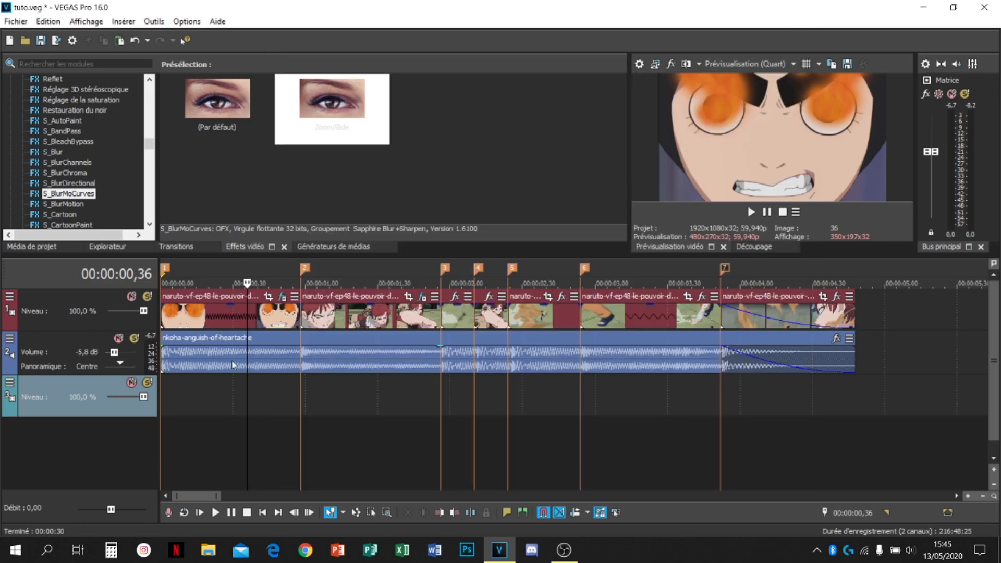
Play back the rotation transition between the first two clips, and open the first clip's effect settings
key("space")
left_click(231, 389)
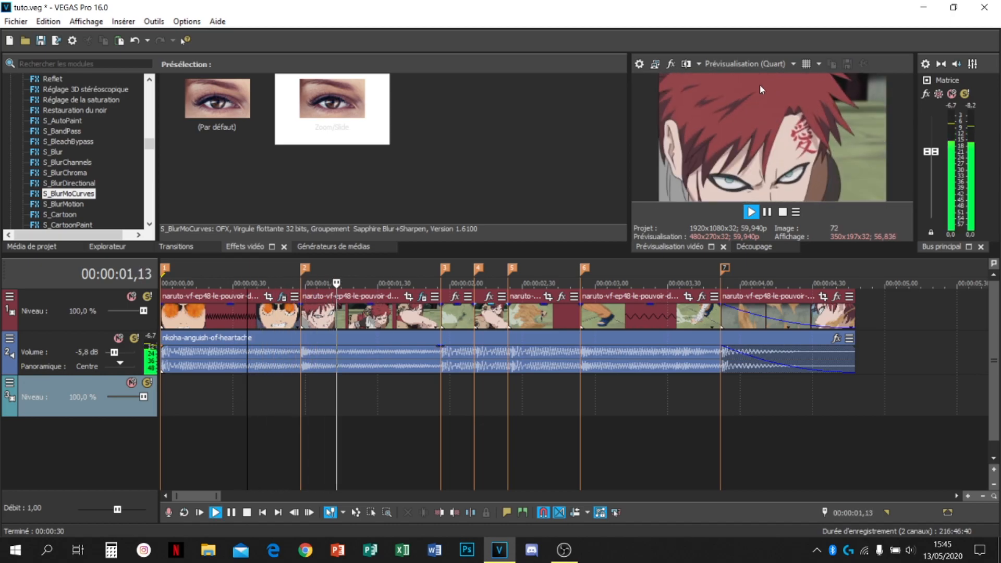
key("space")
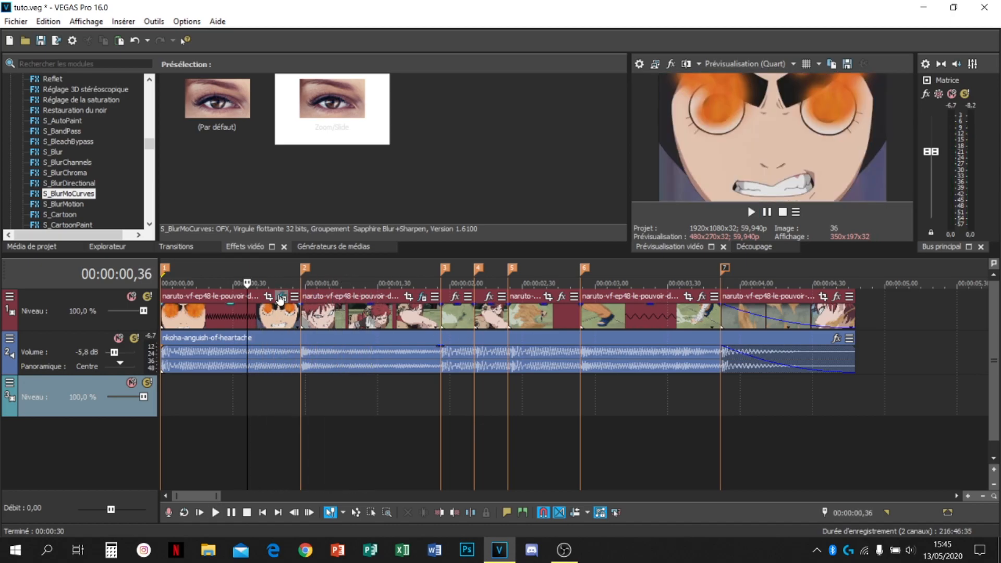
left_click(280, 297)
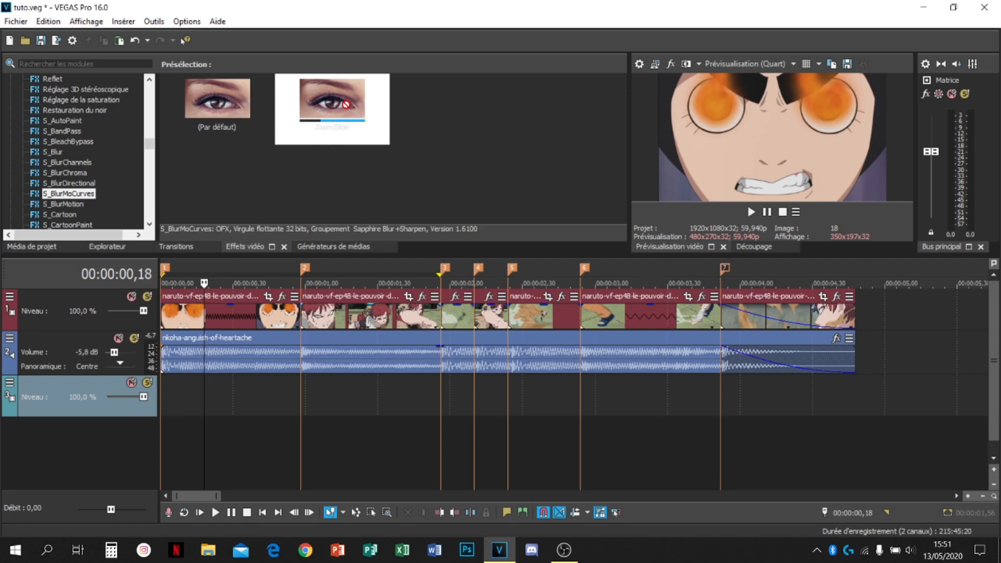
Apply the Zoom/Slide preset to the first clip, animate its Shift X and add a keyframe at the clip's end, at 00:00:00,58
left_click_drag(329, 114, 238, 315)
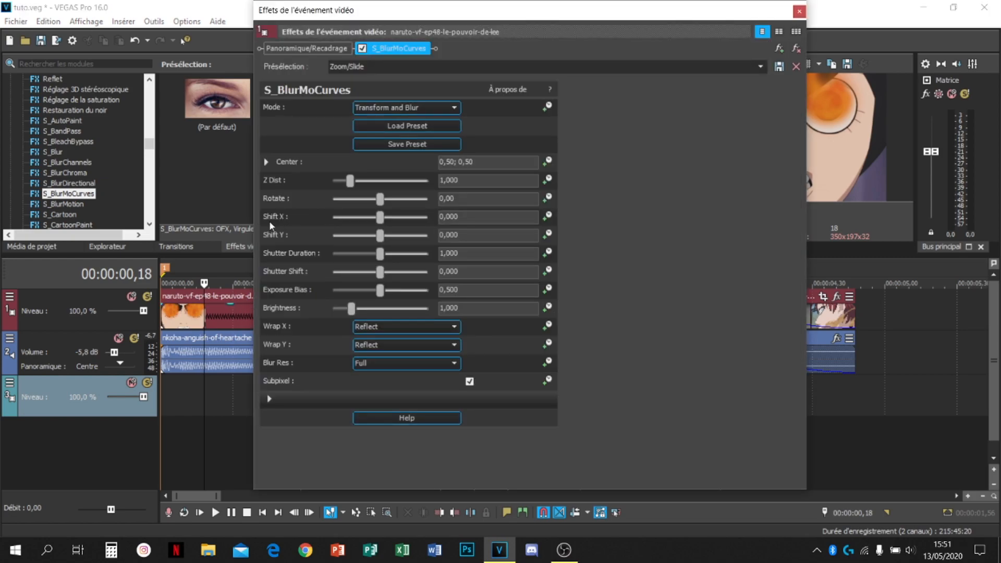
left_click(548, 215)
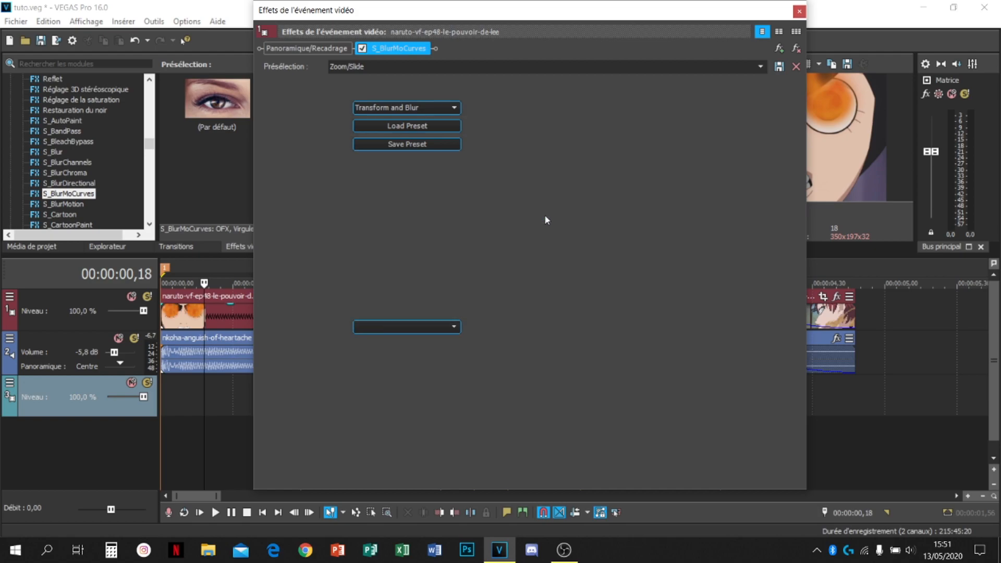
left_click_drag(526, 423, 787, 428)
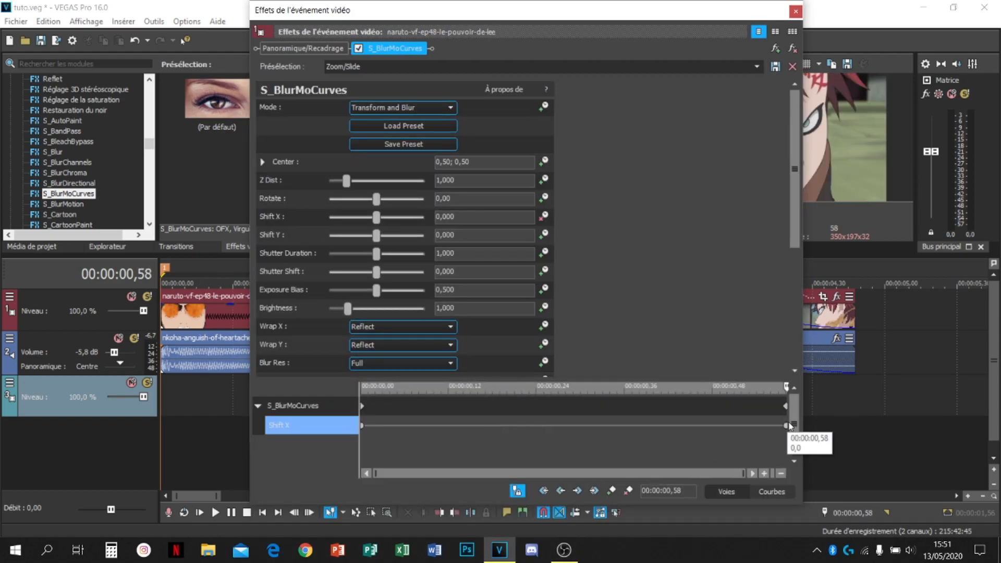
Add Shift X keyframes to the first clip's effect at 00:00:00,53 and 00:00:00,50
key("Left")
key("Left")
key("Left")
key("Left")
key("Left")
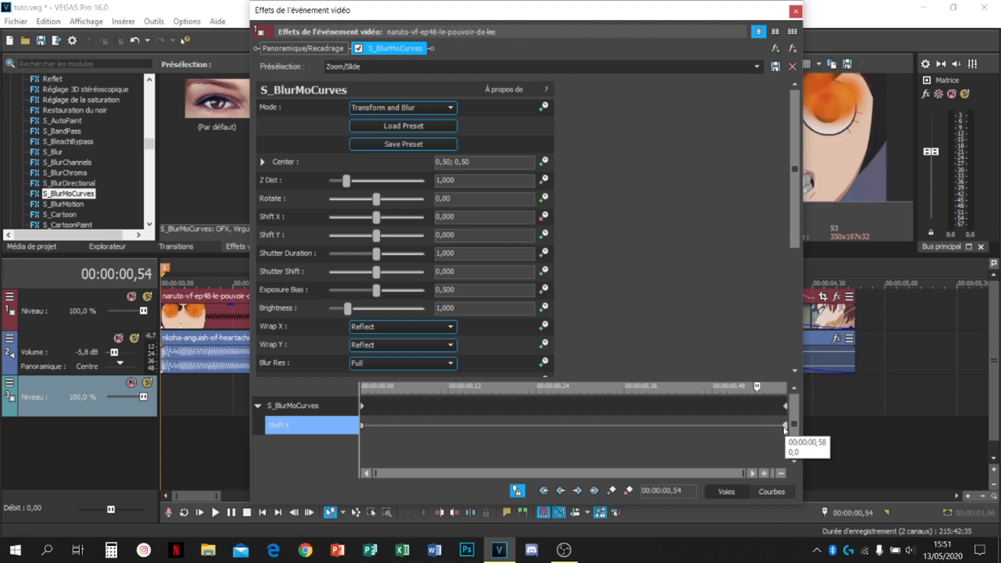
left_click(611, 490)
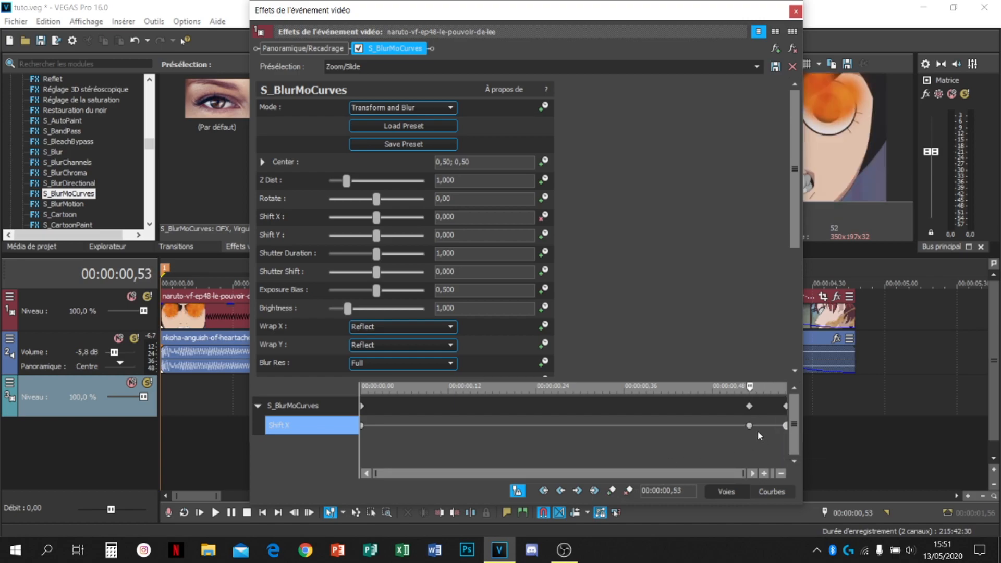
double_click(727, 426)
Set Shift X to 0,4 on the first clip's end keyframe
left_click(786, 426)
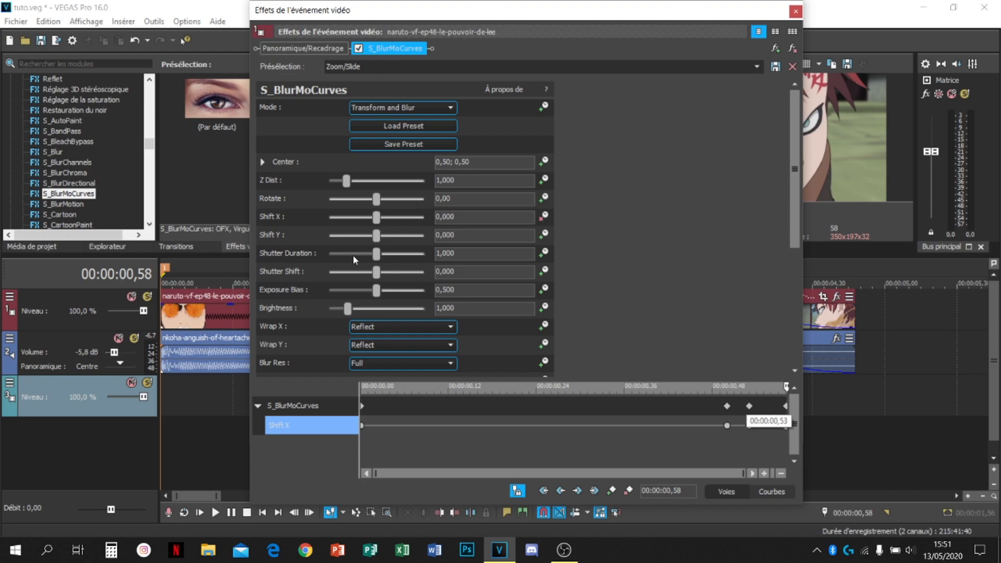
left_click(467, 215)
type("0,400")
key("Return")
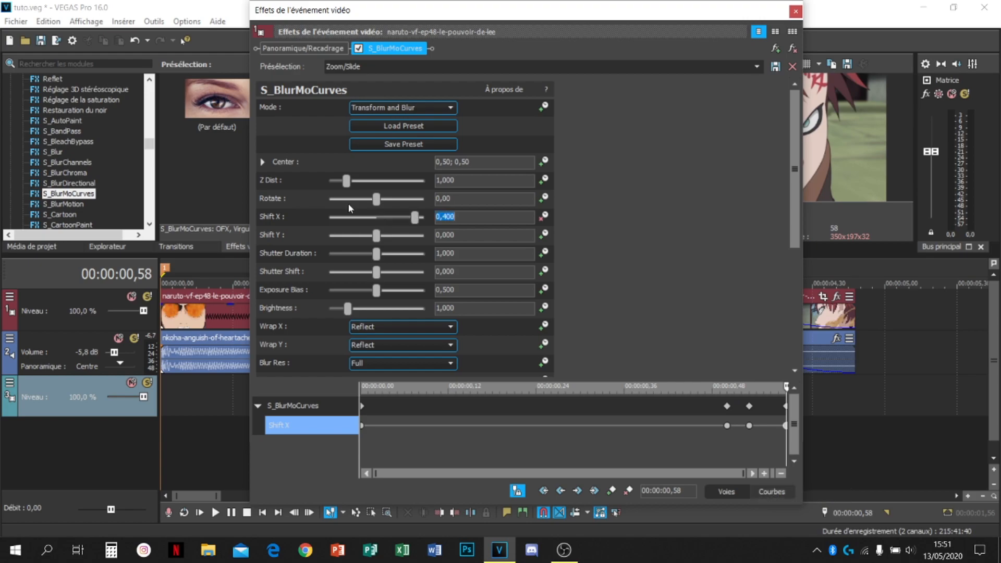
Set Shift X to 0,1 on the first clip's 00:00:00,53 keyframe and play back the slide
left_click(750, 426)
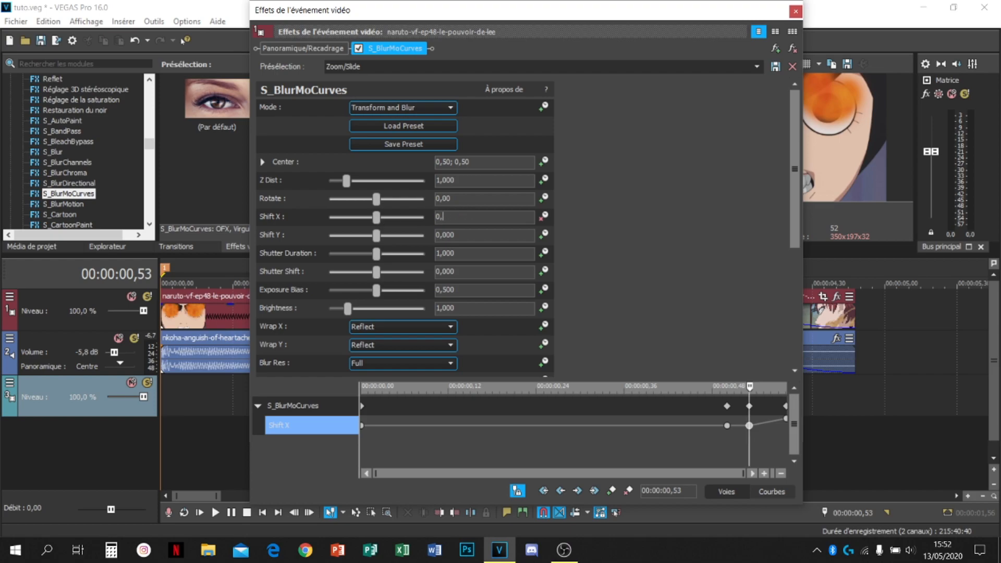
key("Return")
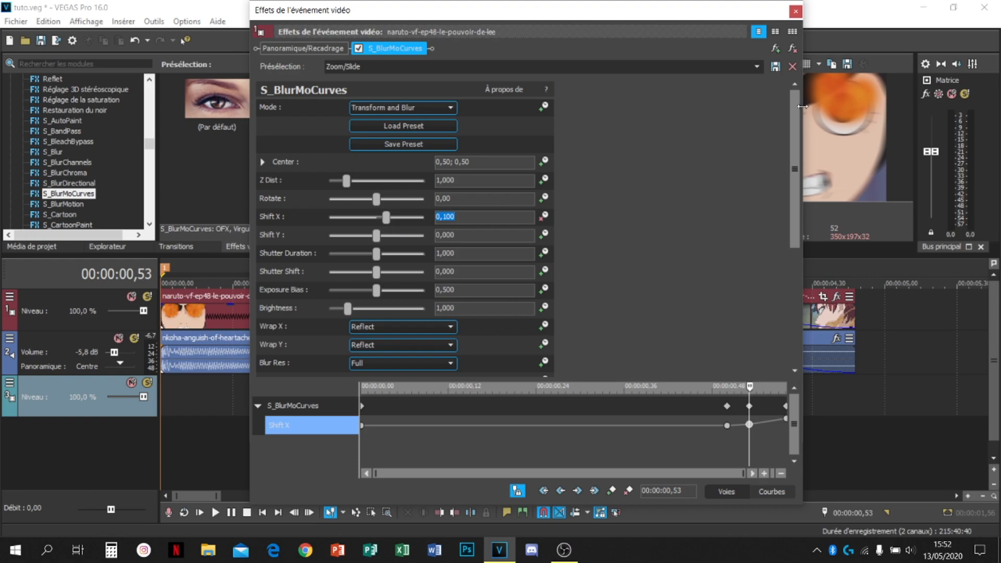
left_click(796, 11)
left_click_drag(287, 390, 265, 398)
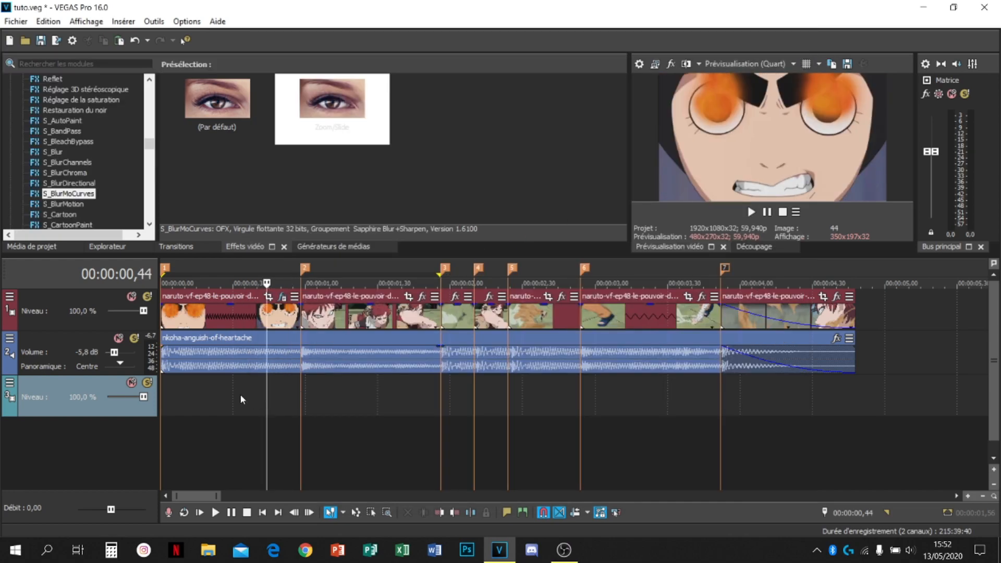
key("space")
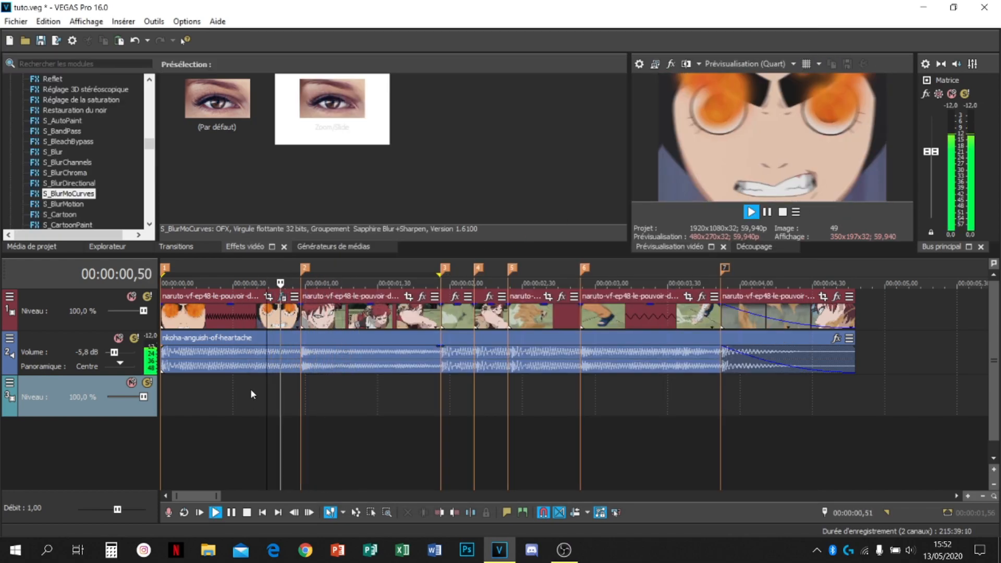
key("space")
Apply the Zoom/Slide preset to the second clip and animate its Shift X with added keyframes at 00:00:00,05 and 00:00:00,08
left_click_drag(336, 127, 339, 319)
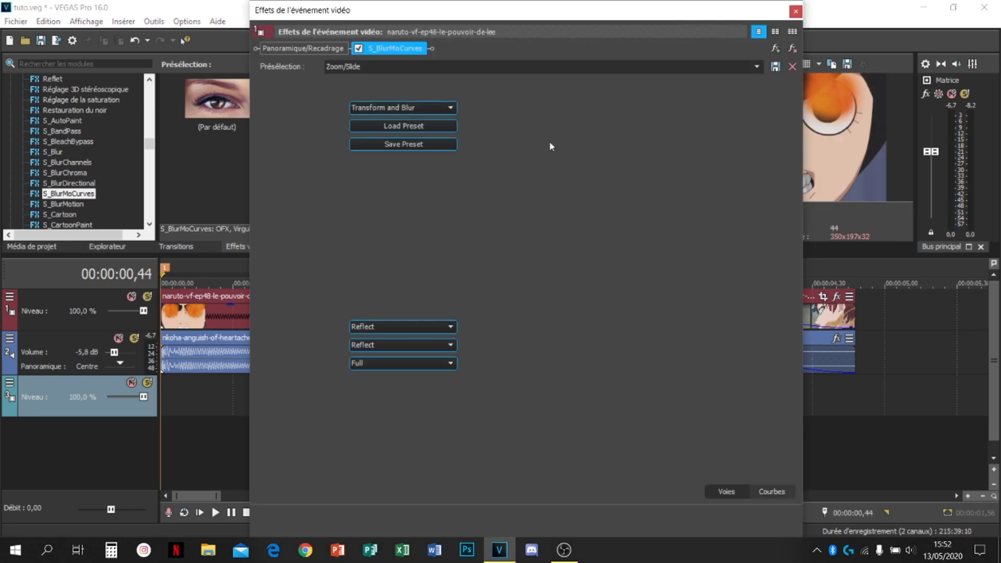
left_click_drag(581, 2, 574, 32)
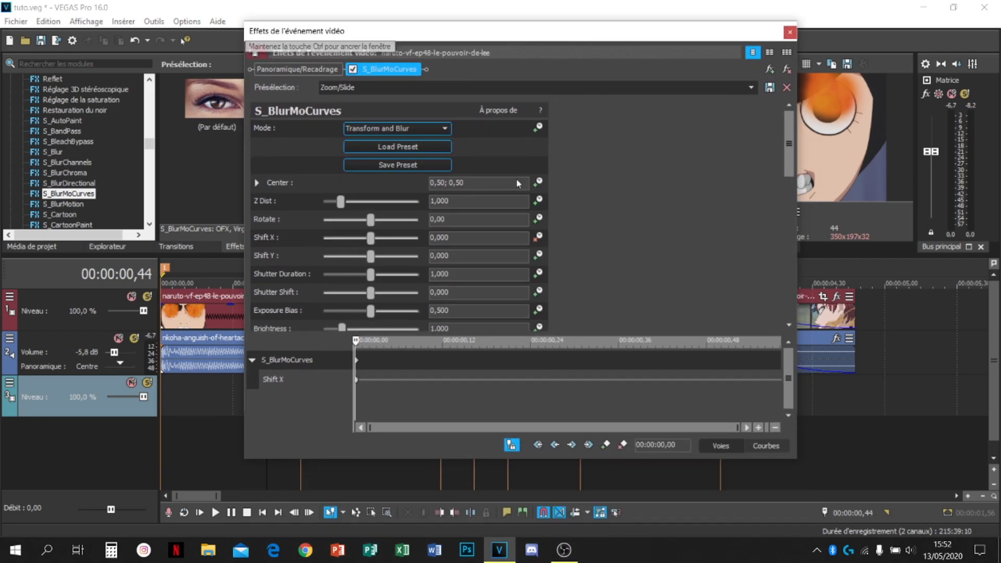
left_click(392, 379)
left_click(605, 446)
left_click(392, 380)
key("Right")
key("Right")
key("Right")
left_click(605, 445)
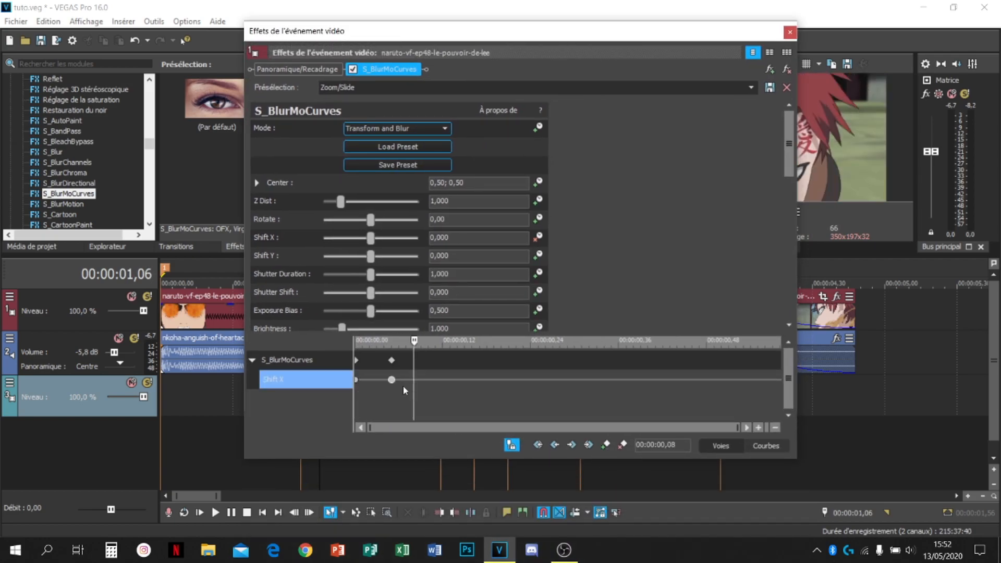
Set Shift X to -0,4 on the second clip's first keyframe
left_click(357, 380)
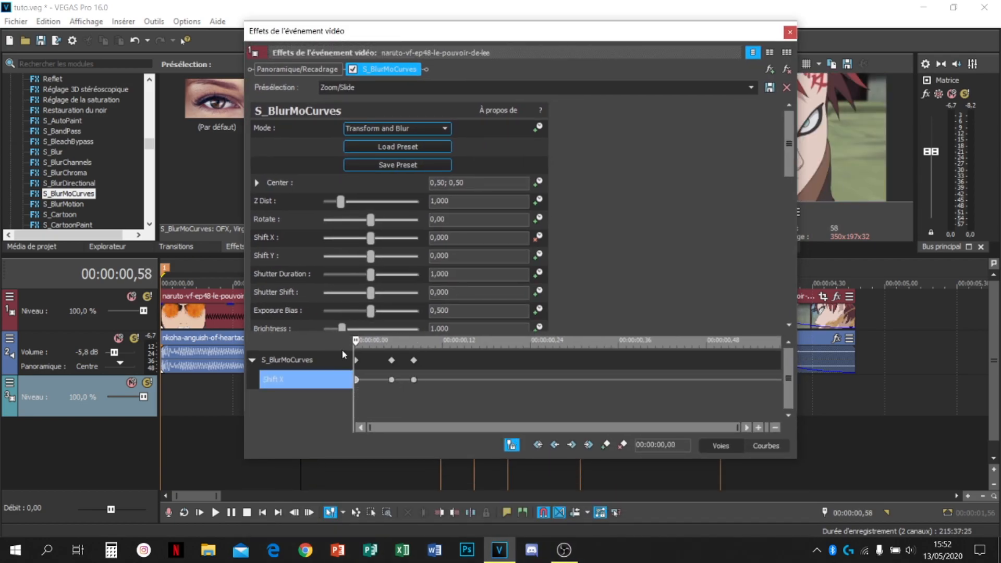
double_click(431, 238)
type("-0,4")
key("Return")
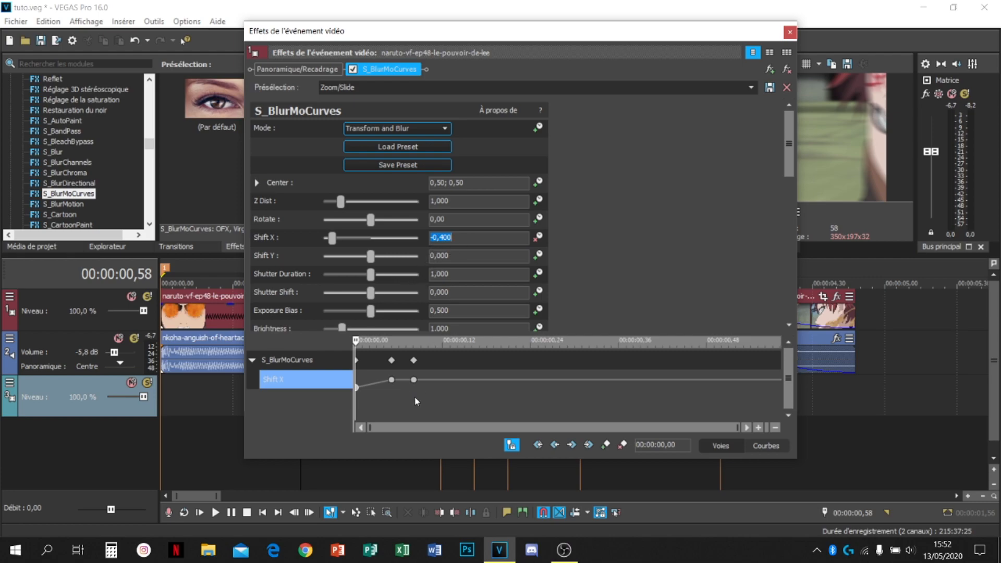
Set Shift X to -0,1 on the second clip's 00:00:00,05 keyframe
left_click(392, 379)
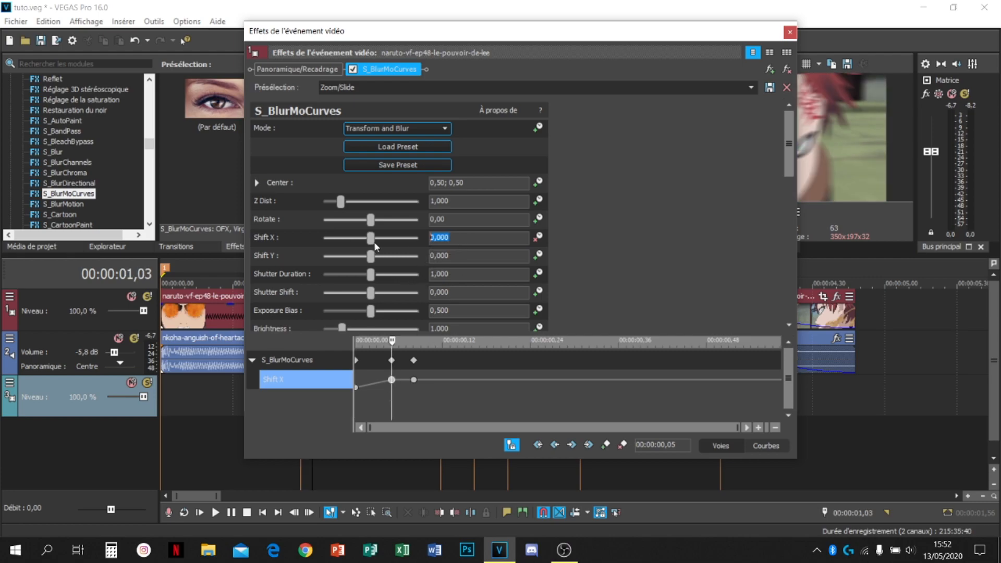
type("-0,1")
key("Return")
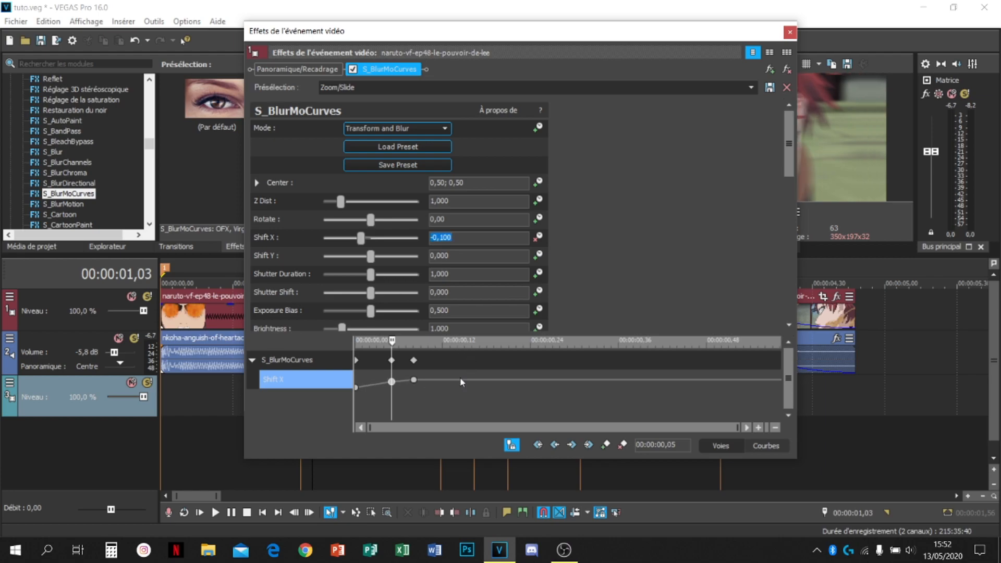
Close the effect settings and play back the horizontal slide between the first two clips
left_click(790, 32)
key("space")
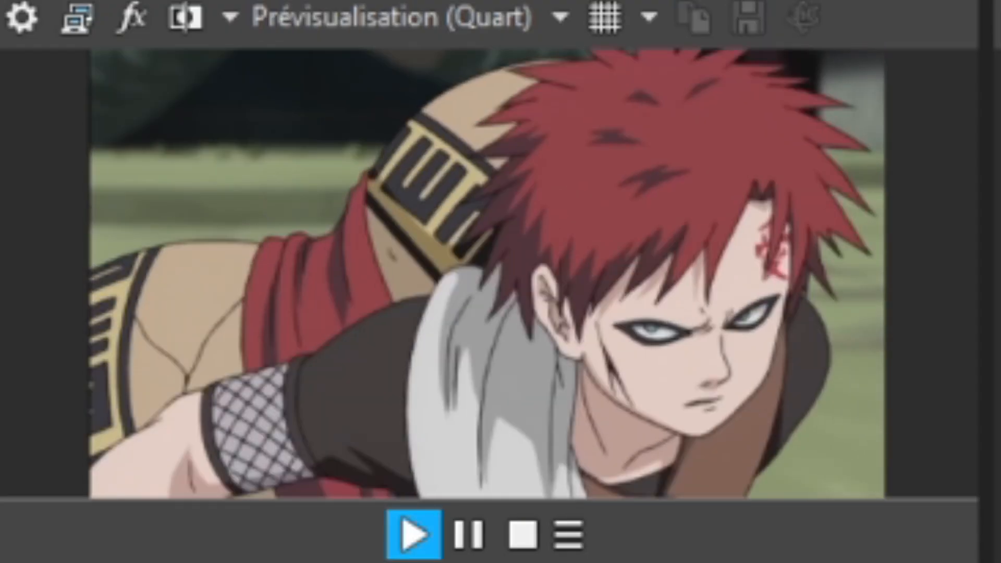
key("space")
left_click(434, 386)
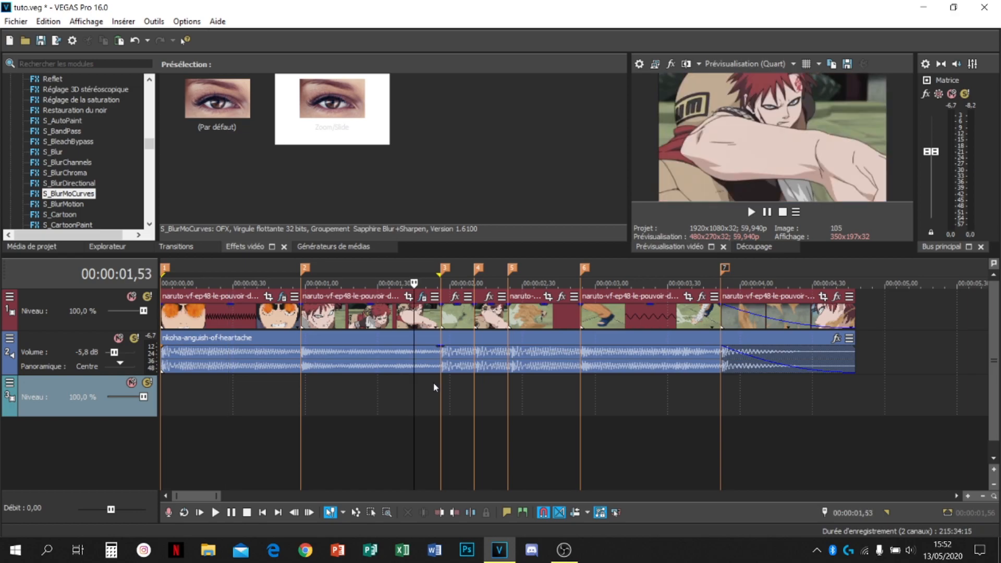
Apply the Zoom/Slide preset to the clip at marker 5 and animate its Shift Y with an end keyframe at 00:00:00,30
left_click_drag(541, 402, 617, 405)
left_click(530, 416)
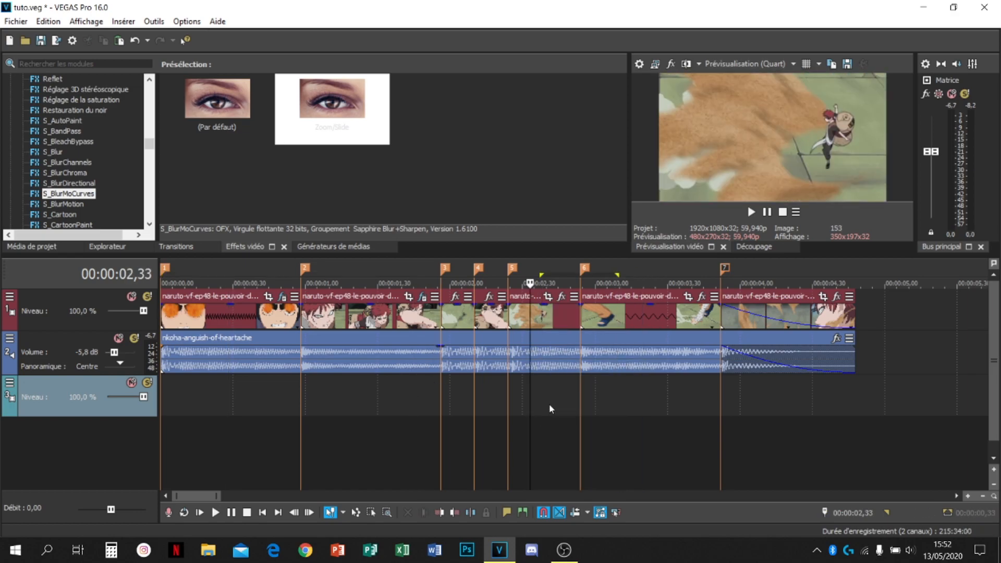
left_click(548, 404)
left_click(537, 404)
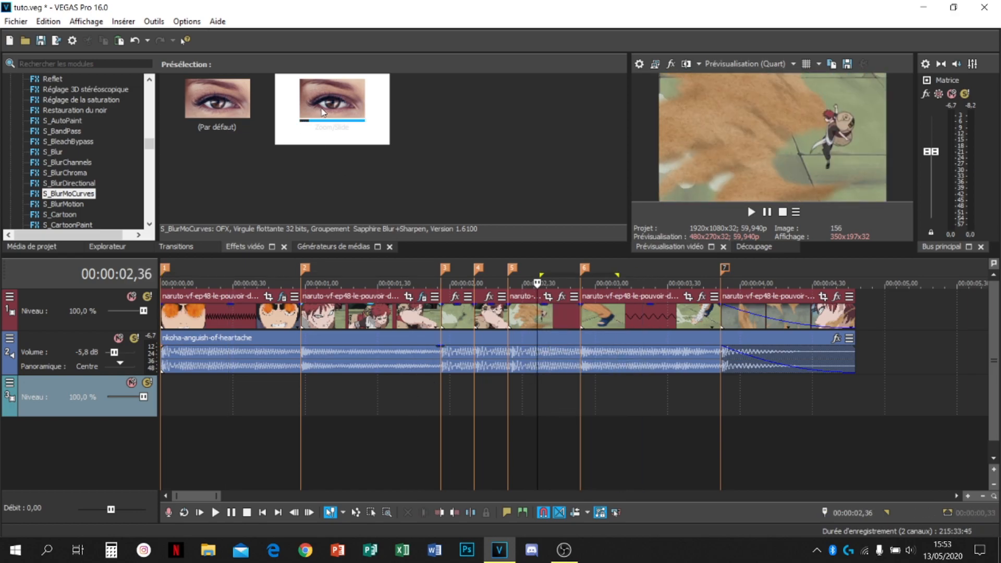
left_click_drag(324, 110, 559, 317)
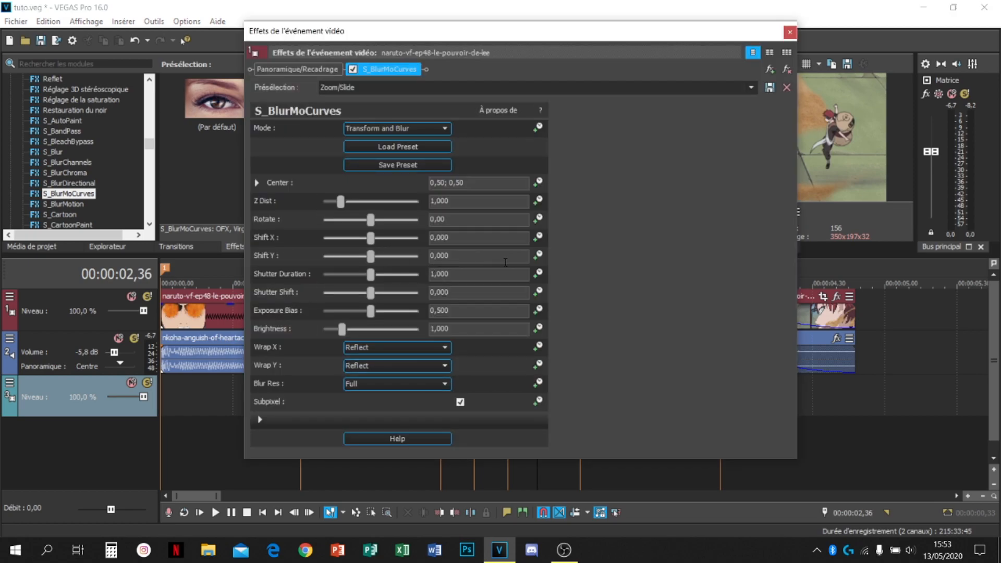
left_click(540, 257)
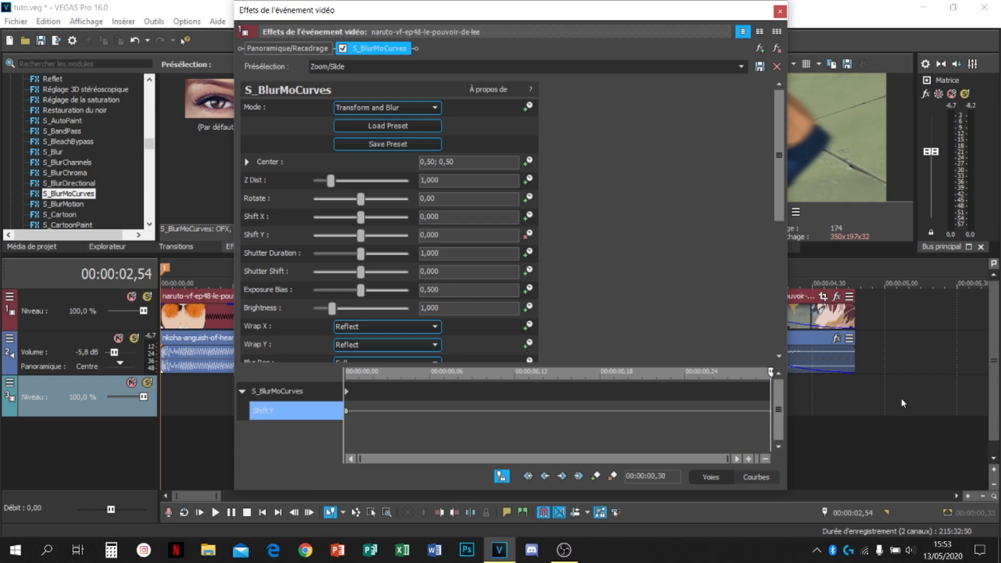
left_click(596, 477)
left_click(770, 413)
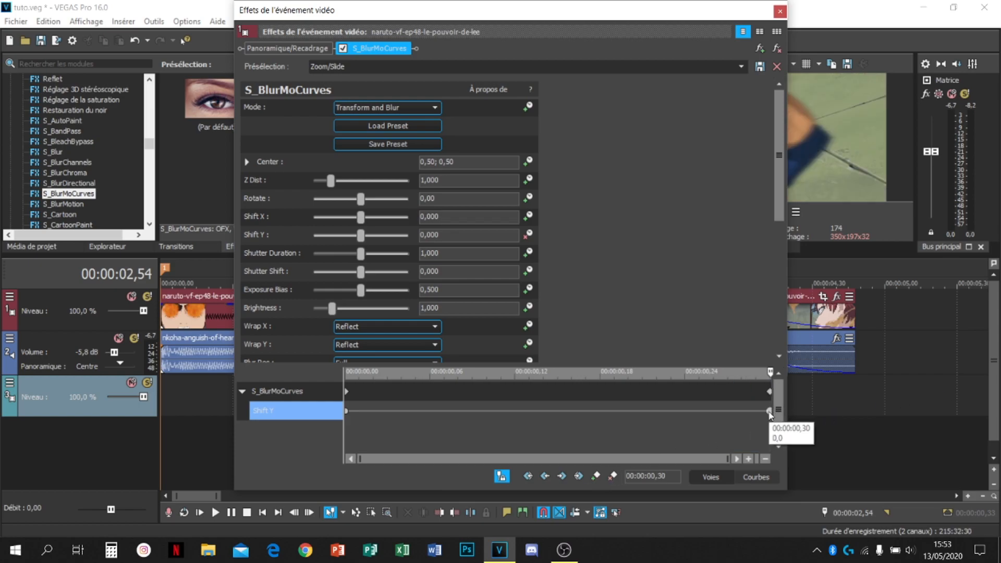
Add two more Shift Y keyframes on the marker 5 clip, at 00:00:00,25 and three frames before that
key("Left")
key("Left")
key("Left")
key("Left")
key("Left")
left_click(596, 477)
left_click(700, 411)
key("Left")
key("Left")
key("Left")
left_click(597, 477)
Set Shift Y to -0,4 on the marker 5 clip's last keyframe at 00:00:00,30
left_click(770, 412)
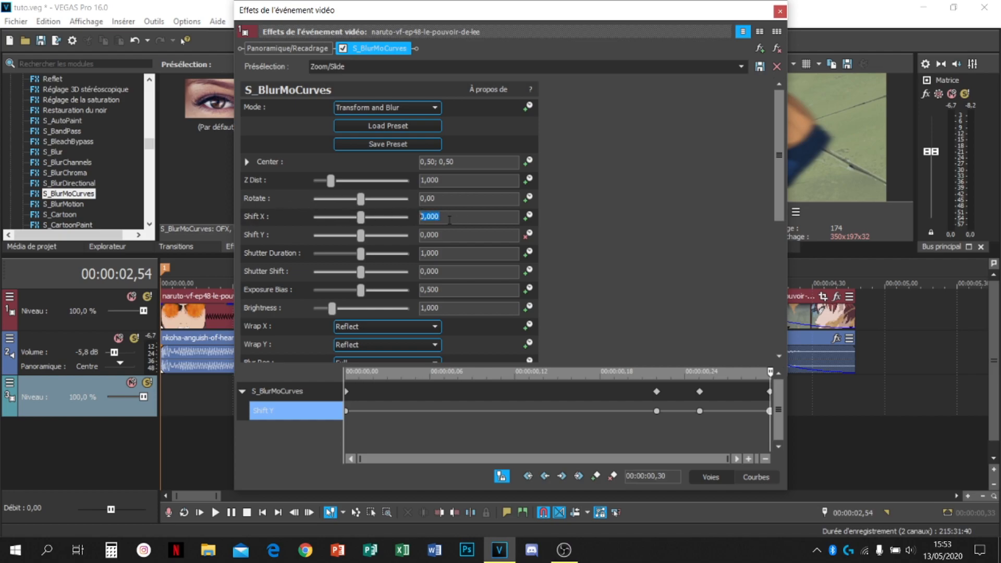
left_click_drag(442, 238, 329, 234)
key("Return")
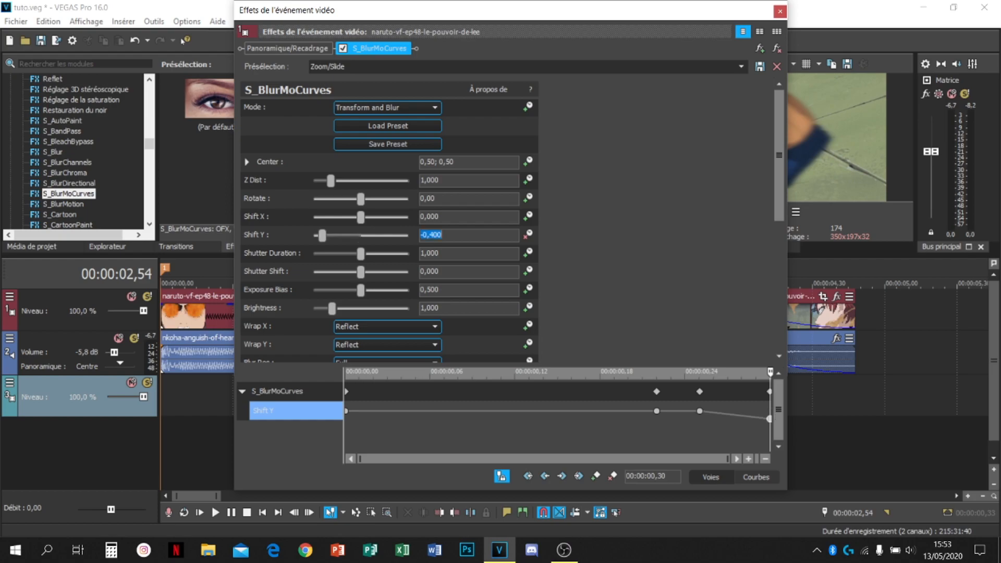
Set Shift Y to -0,1 on the marker 5 clip's 00:00:00,25 keyframe and close the effect settings
left_click(700, 411)
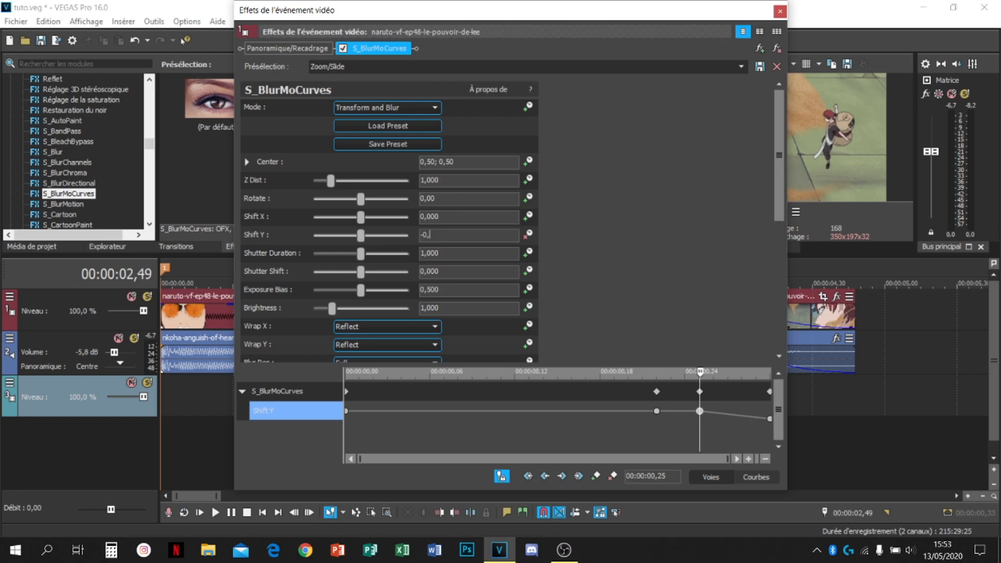
key("Return")
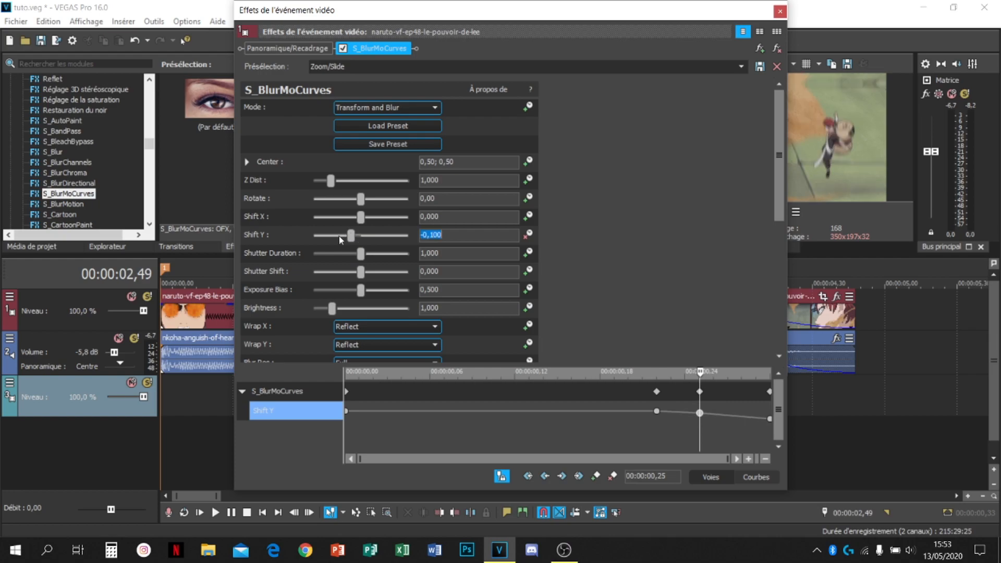
left_click(780, 11)
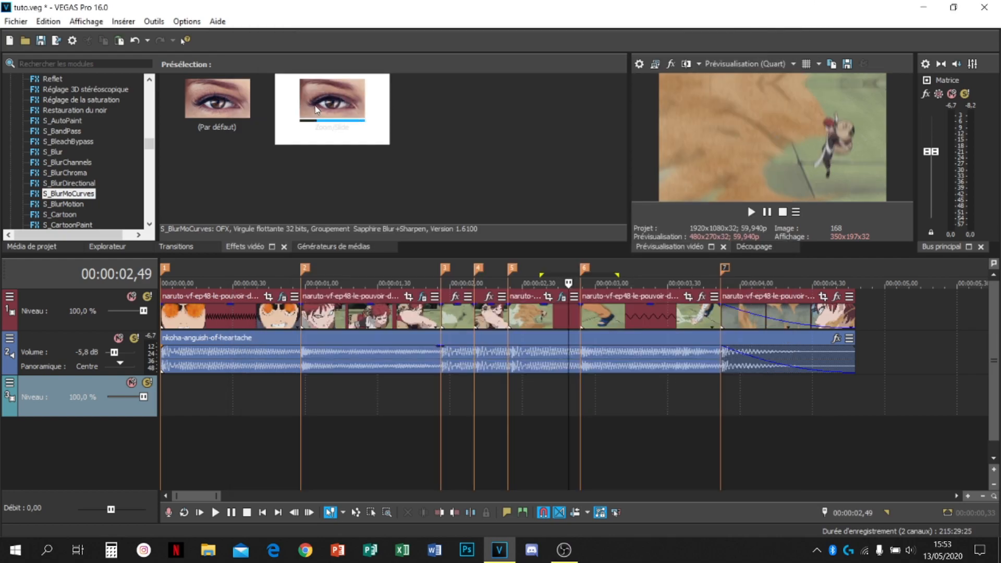
Apply the Zoom/Slide preset to the clip at marker 6 and animate its Shift Y with keyframes at 00:00:00,05 and 00:00:00,08
left_click_drag(662, 319, 662, 318)
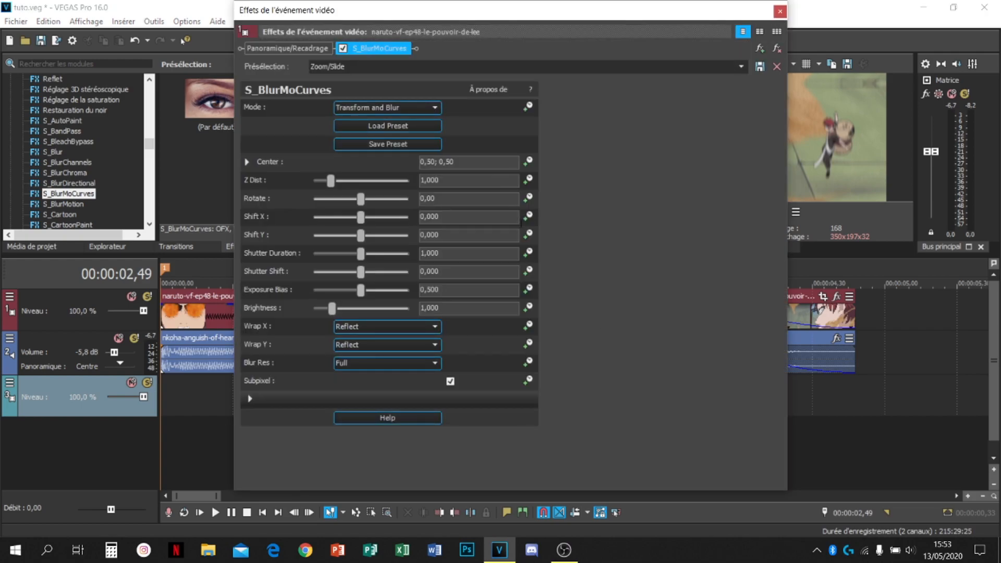
left_click(345, 427)
key("Right")
key("Right")
key("Right")
key("Right")
key("Right")
left_click(595, 491)
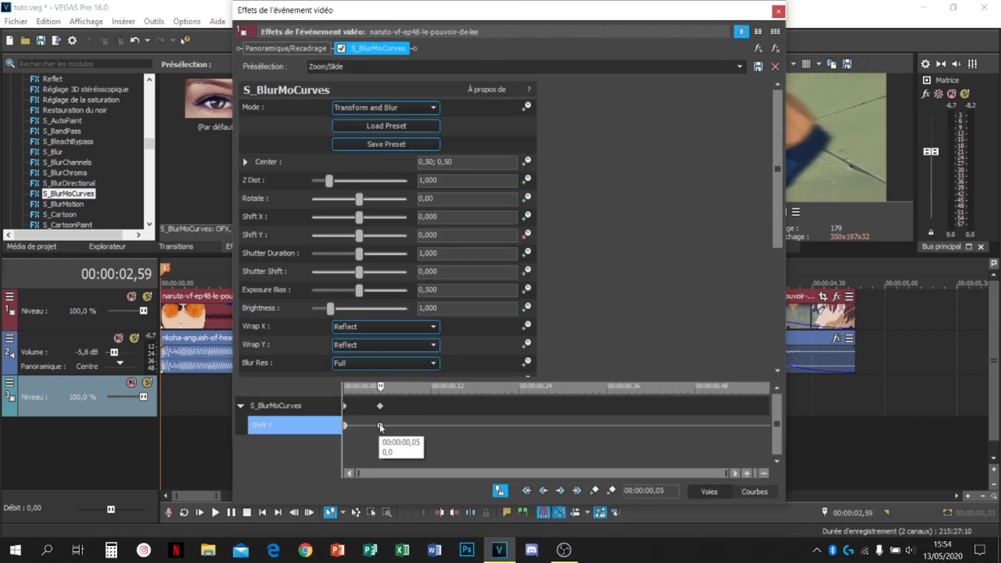
left_click(380, 426)
key("Right")
key("Right")
key("Right")
left_click(595, 491)
Raise Shift Y on the marker 6 clip's first keyframe and set it to 0,1 on the 00:00:00,05 keyframe
left_click(344, 427)
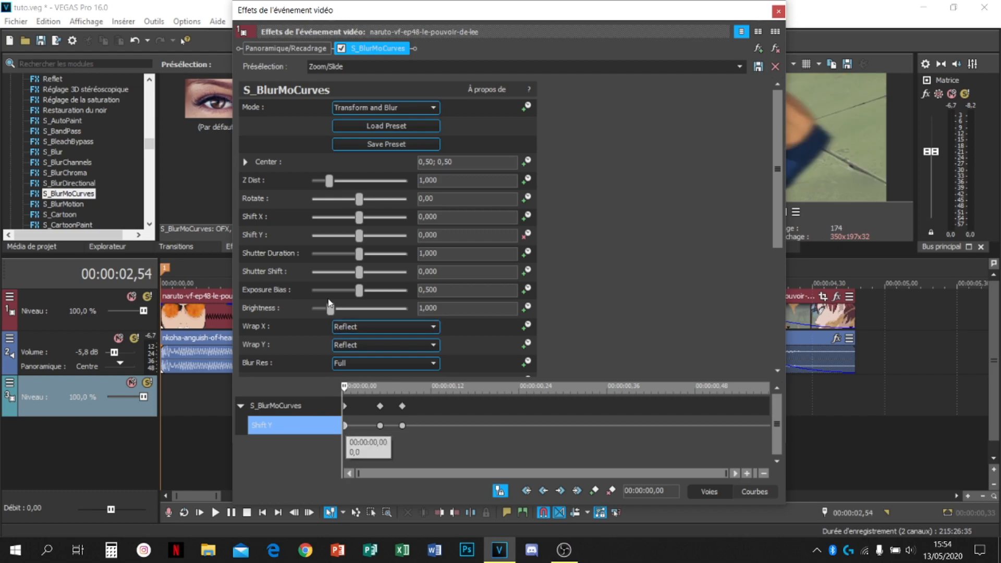
left_click(449, 234)
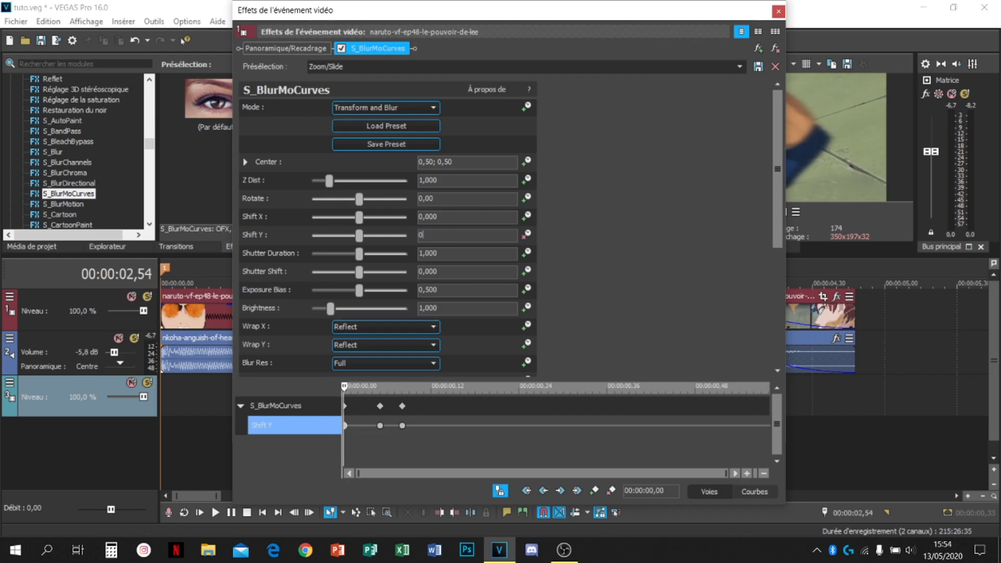
left_click(380, 426)
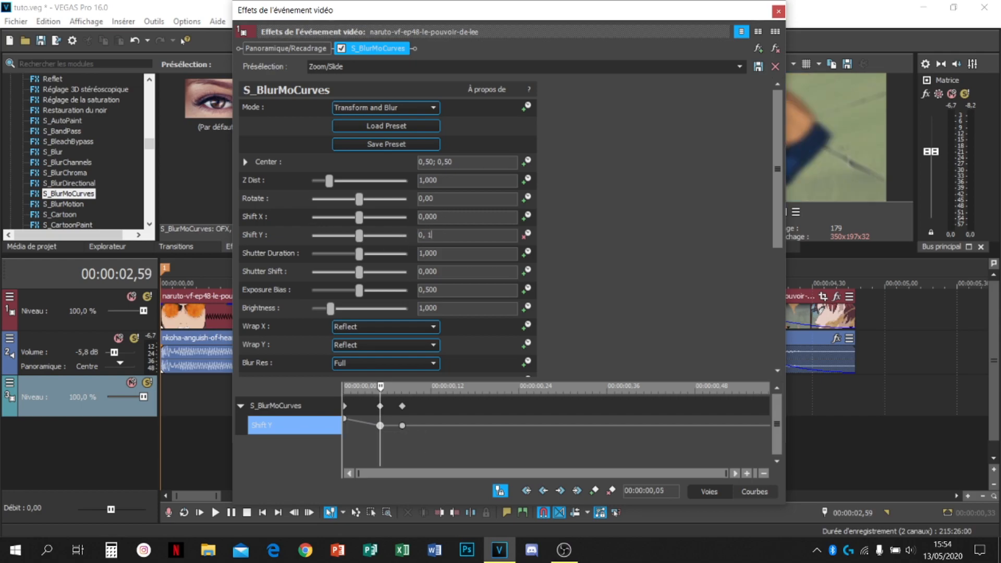
type("0,100")
key("Return")
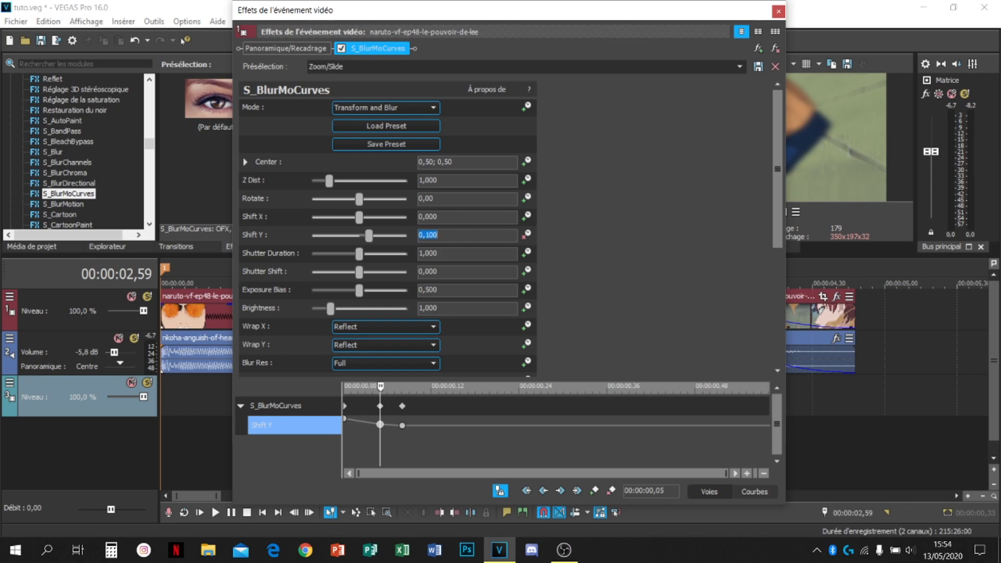
left_click(778, 11)
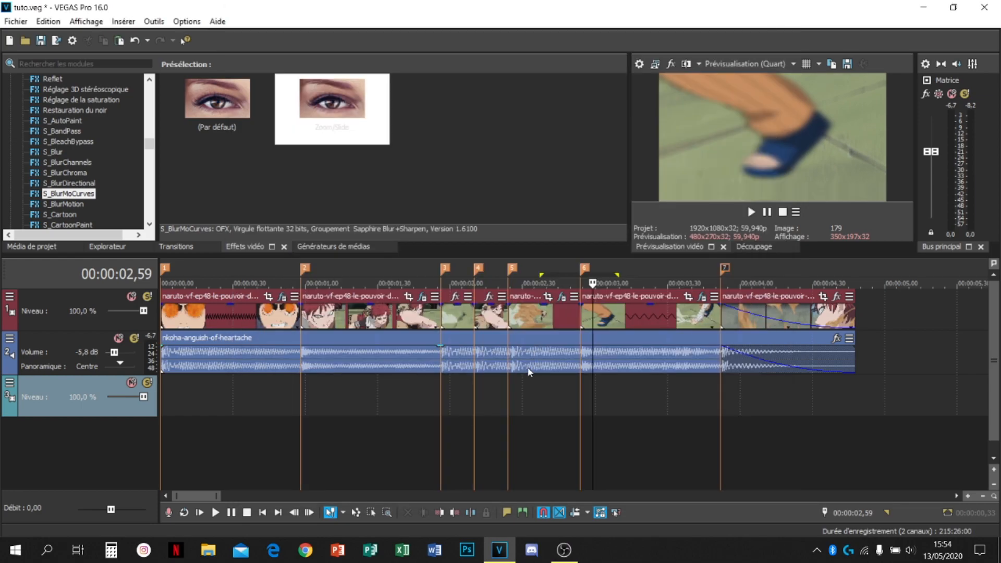
Play back the vertical slide between the clips at markers 5 and 6
left_click(522, 403)
key("space")
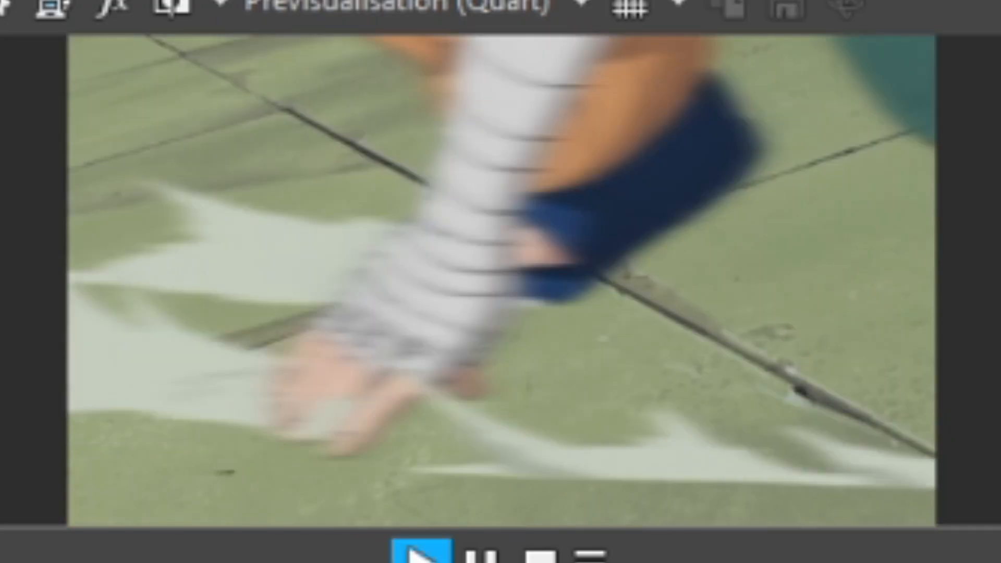
key("space")
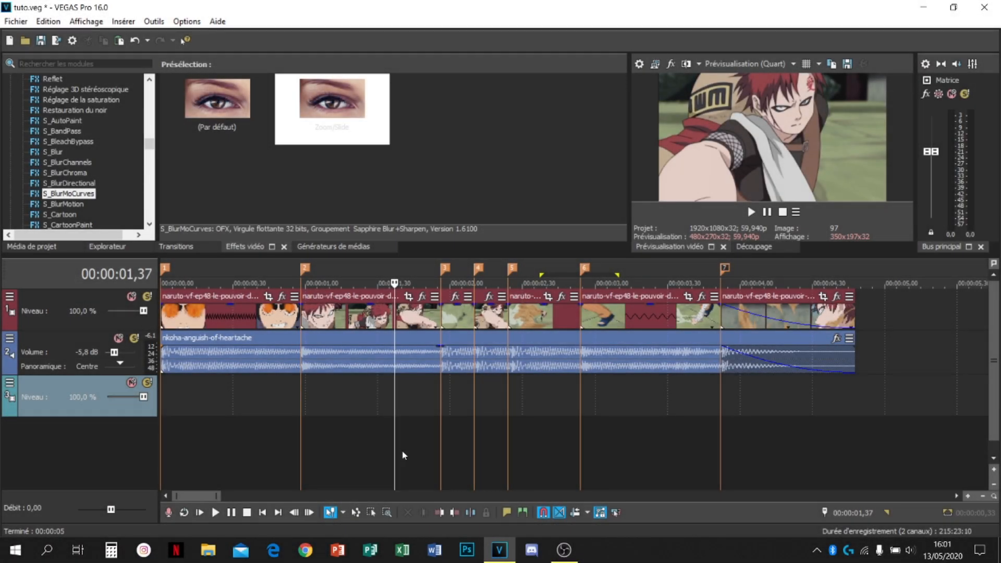
Apply the Zoom/Slide preset to the first clip and animate its Brightness with keyframes at 00:00:00,58 and five frames earlier
left_click(245, 402)
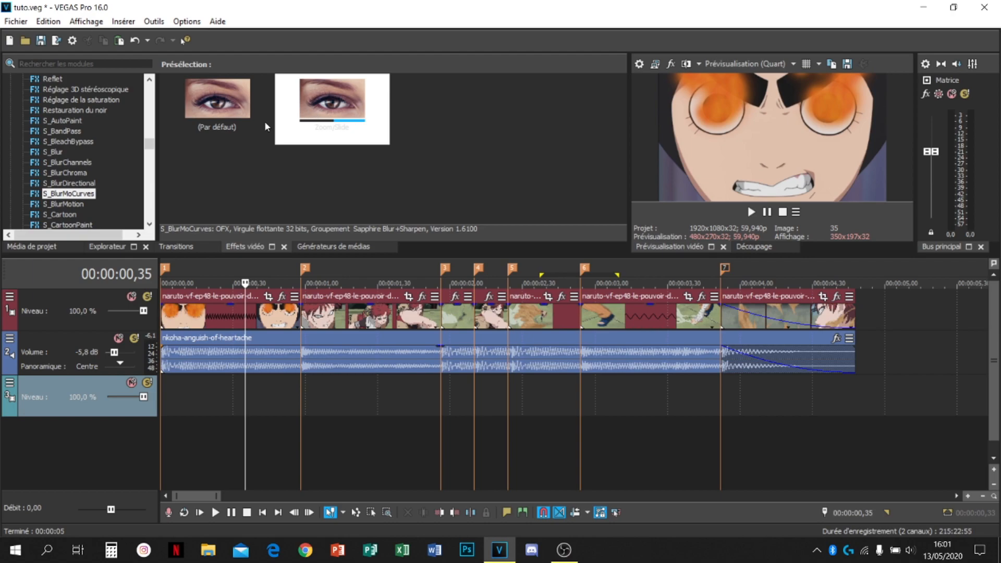
left_click_drag(322, 136, 276, 316)
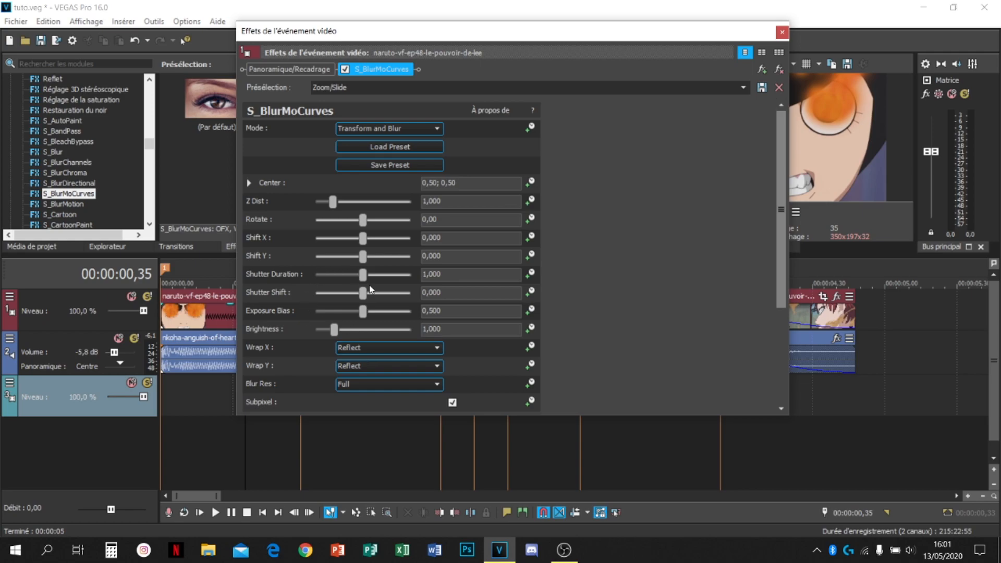
left_click(531, 328)
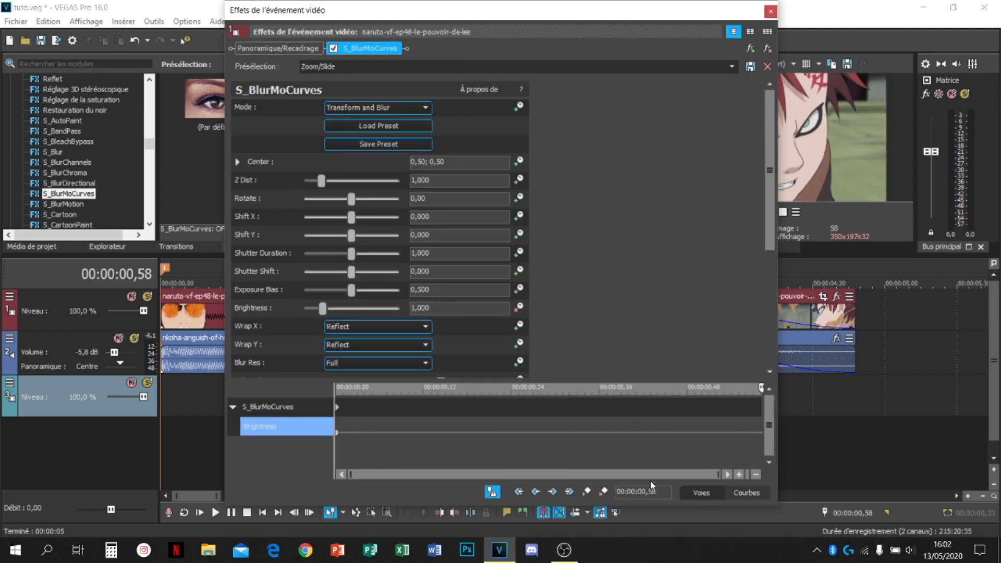
left_click(585, 492)
key("Left")
key("Left")
key("Left")
key("Left")
key("Left")
left_click(587, 492)
Set Brightness to 1,6 on the first clip's last keyframe and close the effect settings
left_click(760, 433)
left_click(436, 308)
type("1,6")
key("Return")
left_click(769, 11)
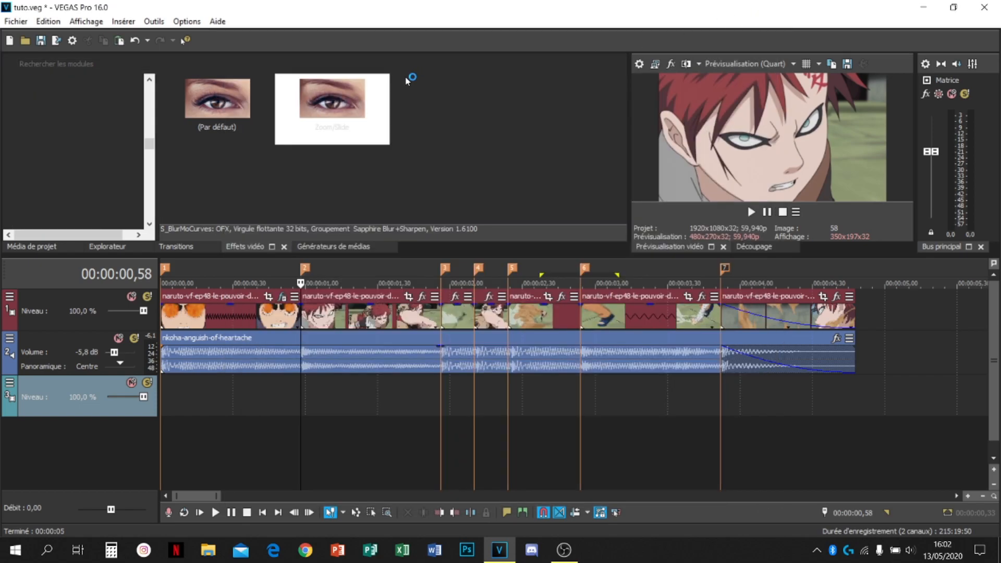
Apply the Zoom/Slide preset to the second clip and animate its Brightness with an added keyframe at 00:00:00,05
left_click_drag(364, 319, 366, 321)
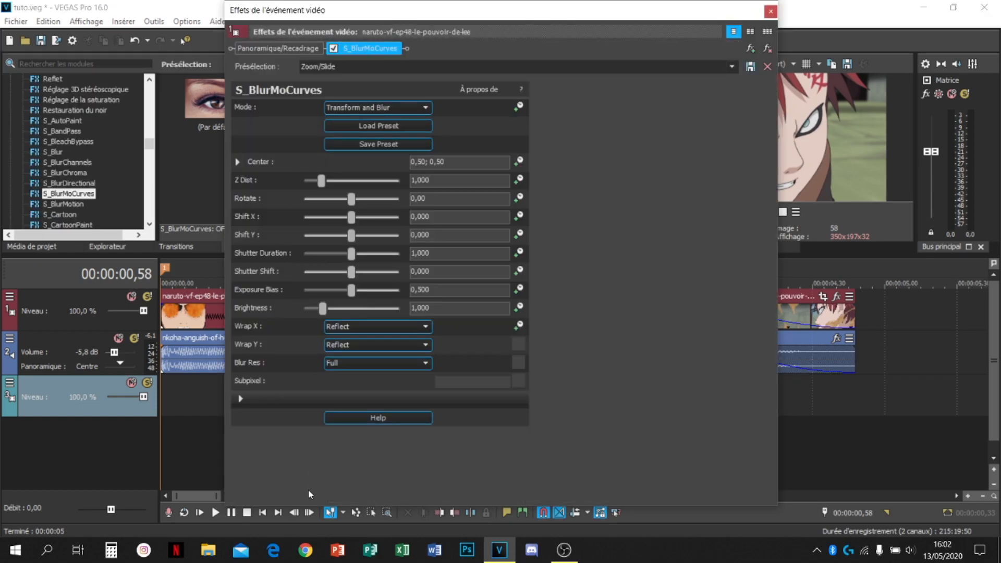
left_click(520, 308)
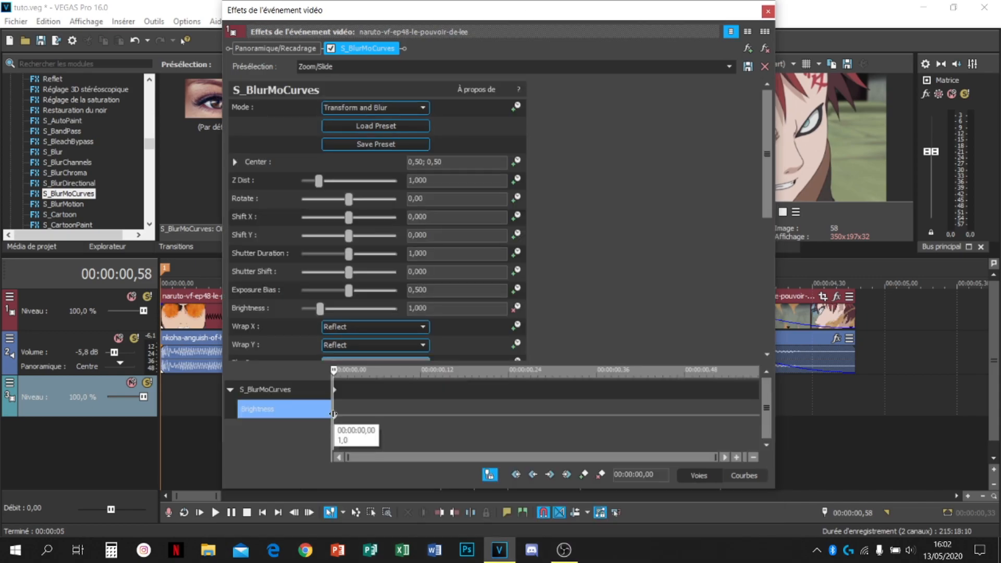
key("Right")
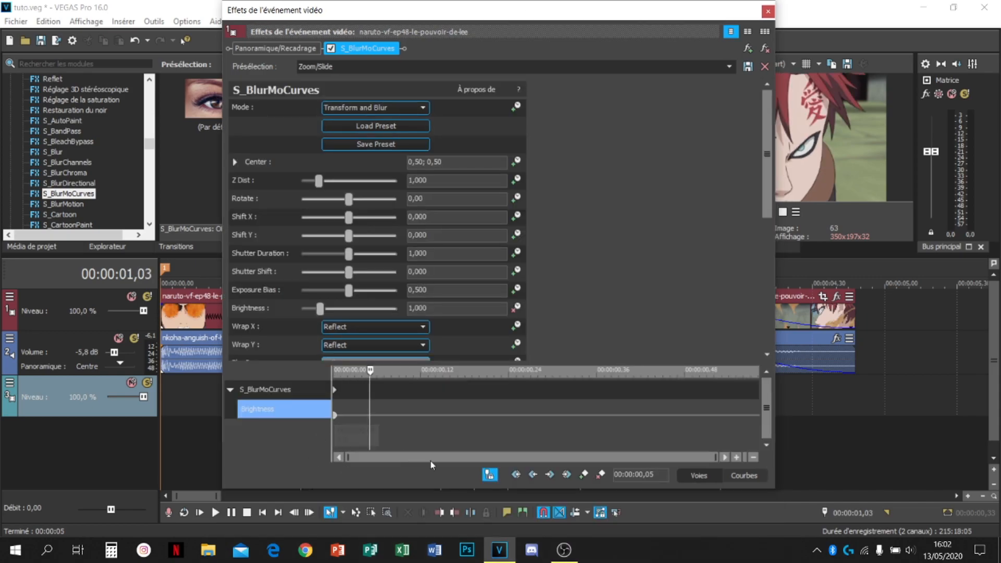
Set Brightness to 1,6 on the second clip's first keyframe and close the effect settings
left_click(337, 417)
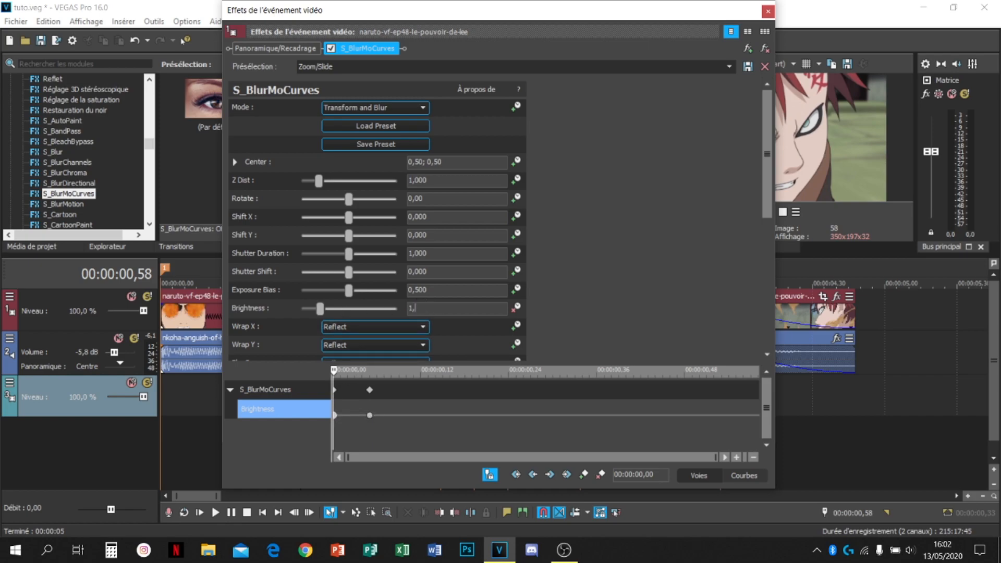
type("1,6")
key("Return")
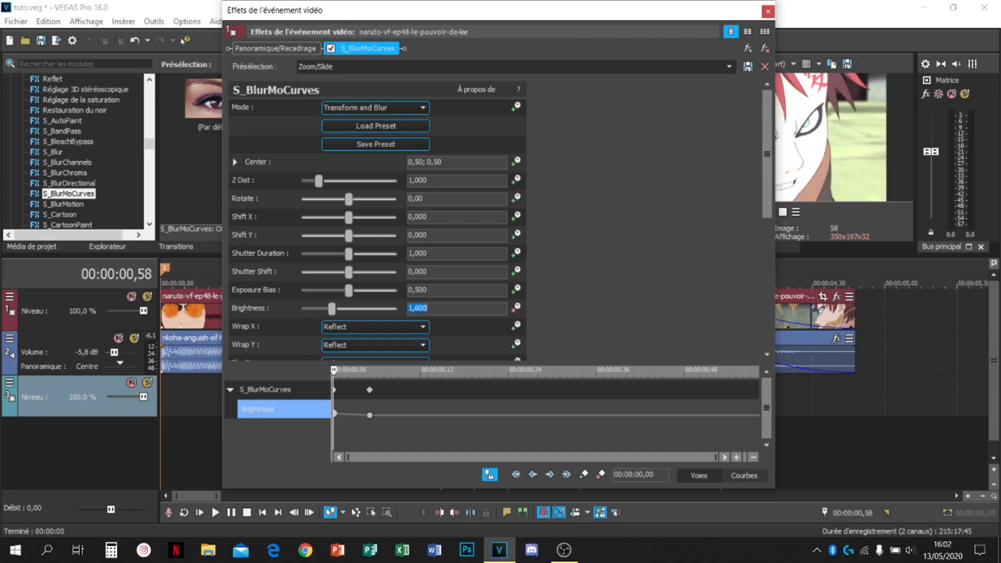
left_click(767, 11)
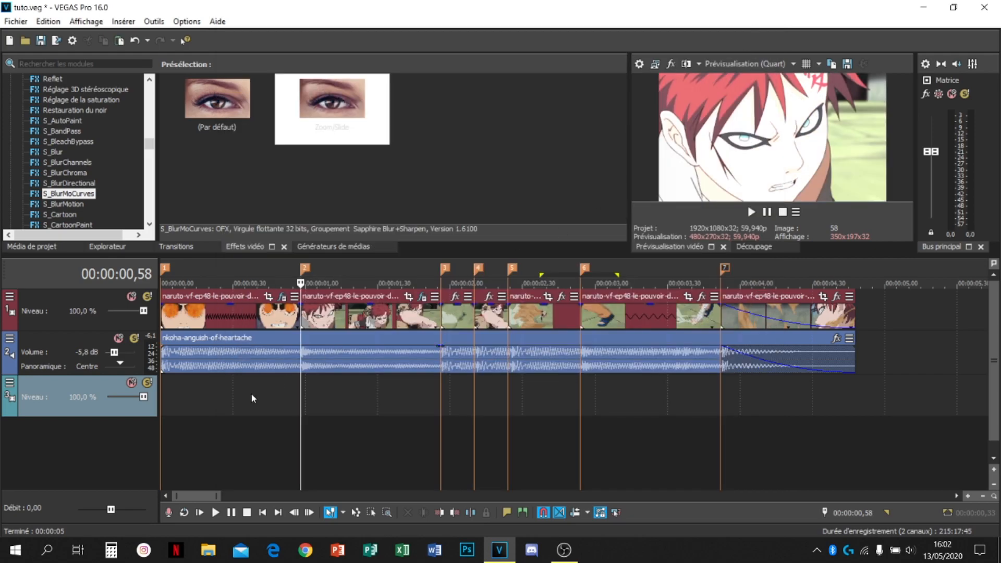
Play back the brightness flash between the first and second clips
left_click(175, 396)
key("space")
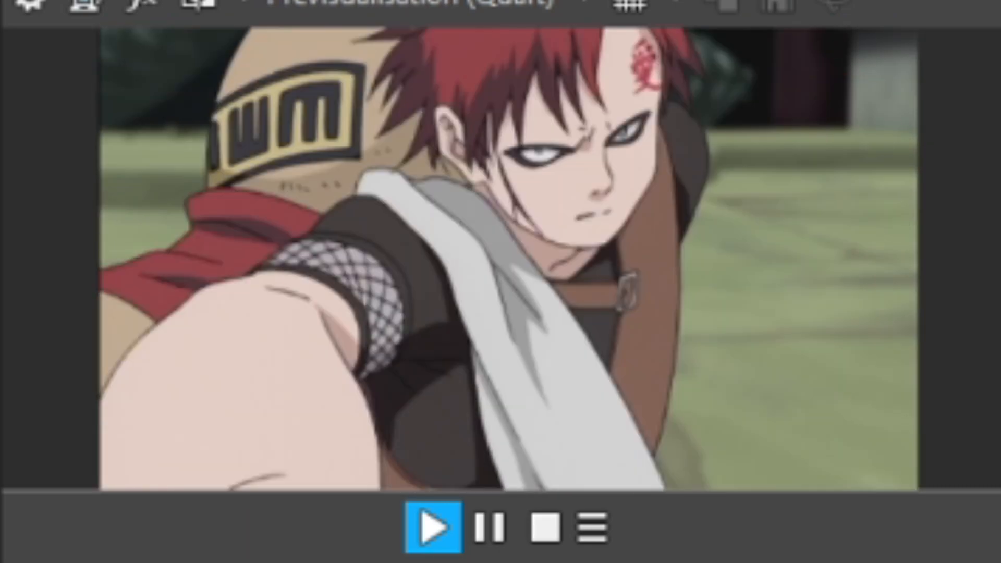
key("space")
Reopen the first clip's effect settings and set Brightness to 2,5 on the 00:00:00,58 keyframe
left_click(282, 297)
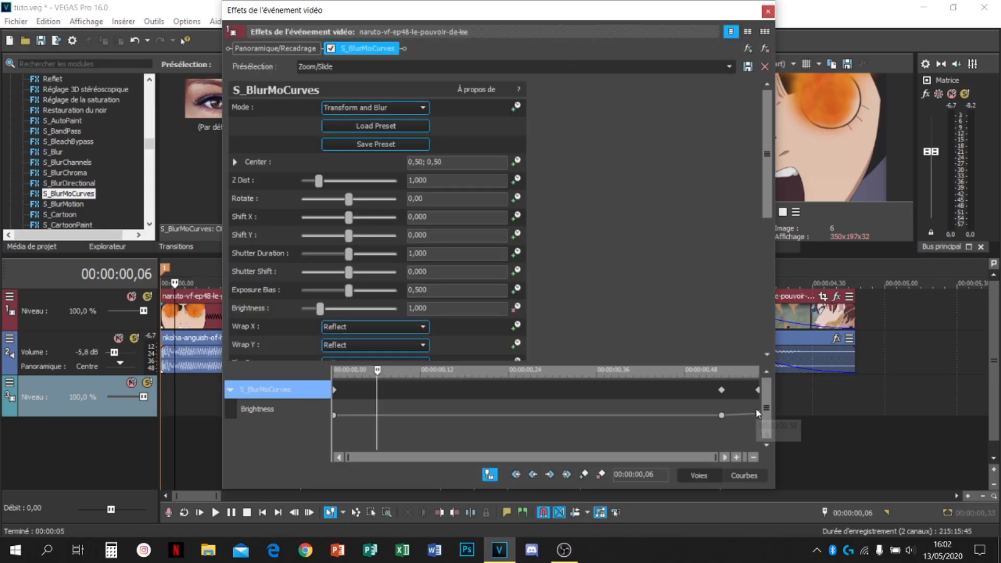
left_click(417, 308)
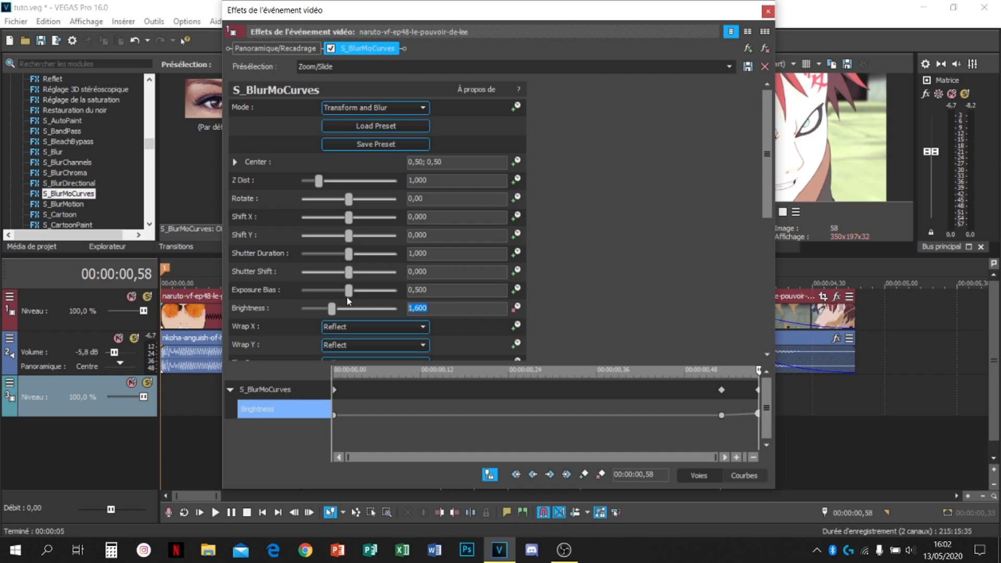
type("2,5")
key("Return")
left_click(768, 11)
Change the Brightness value on the second clip's first keyframe and play back the flash transition
left_click(422, 298)
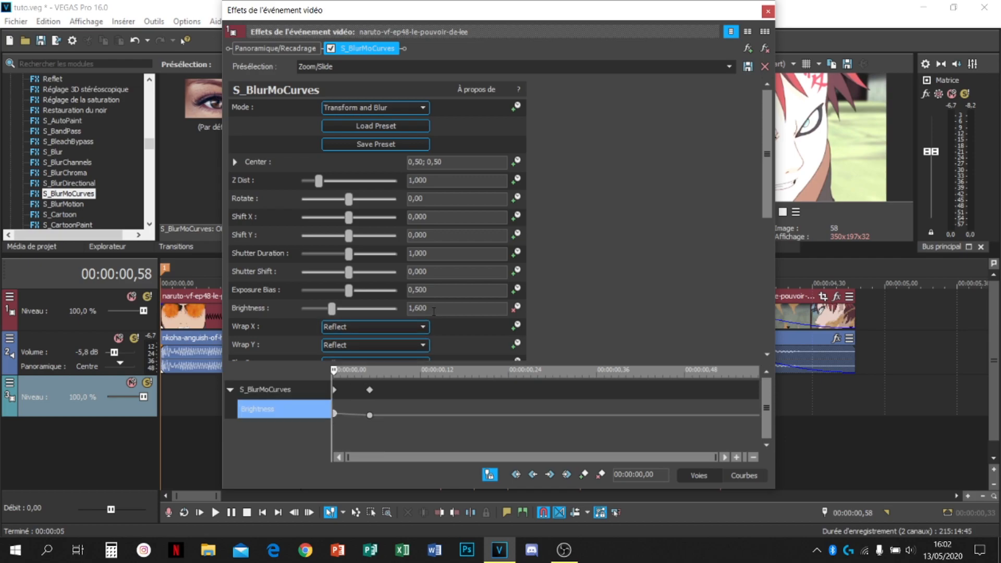
left_click_drag(430, 309, 340, 303)
key("Return")
left_click(768, 11)
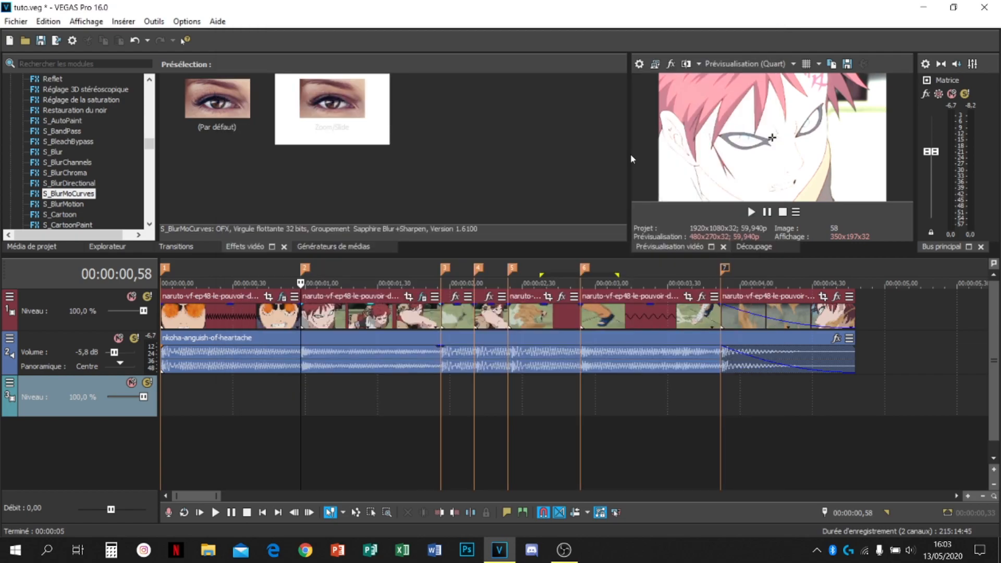
key("space")
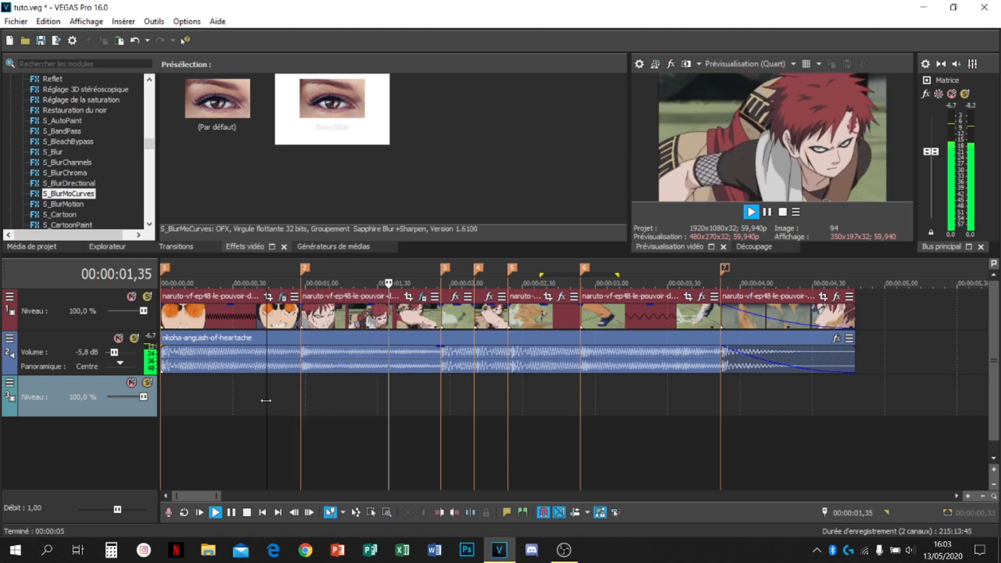
Set the first clip's Brightness keyframe at 00:00:00,53 to the Fondu lent interpolation
left_click(282, 297)
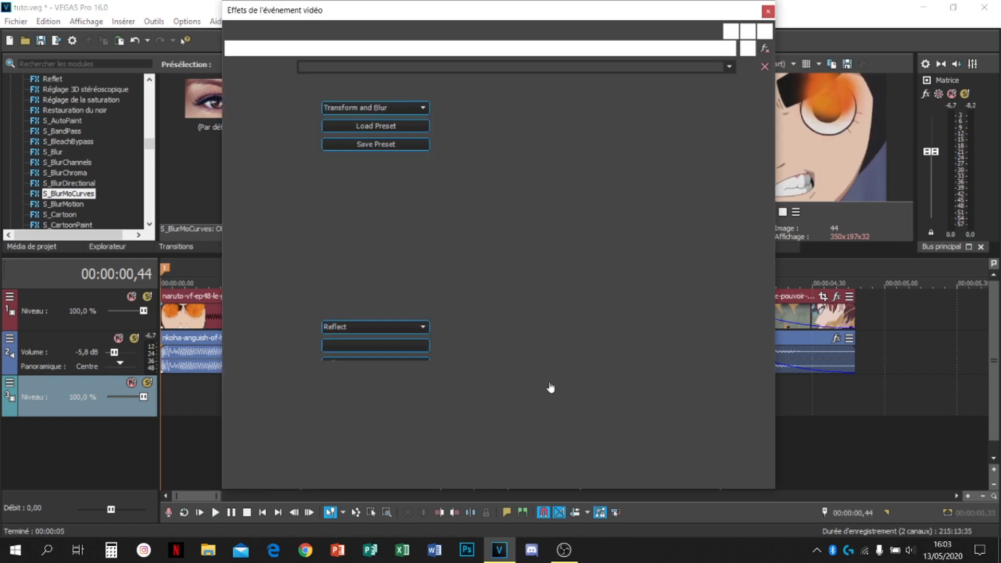
left_click(722, 415)
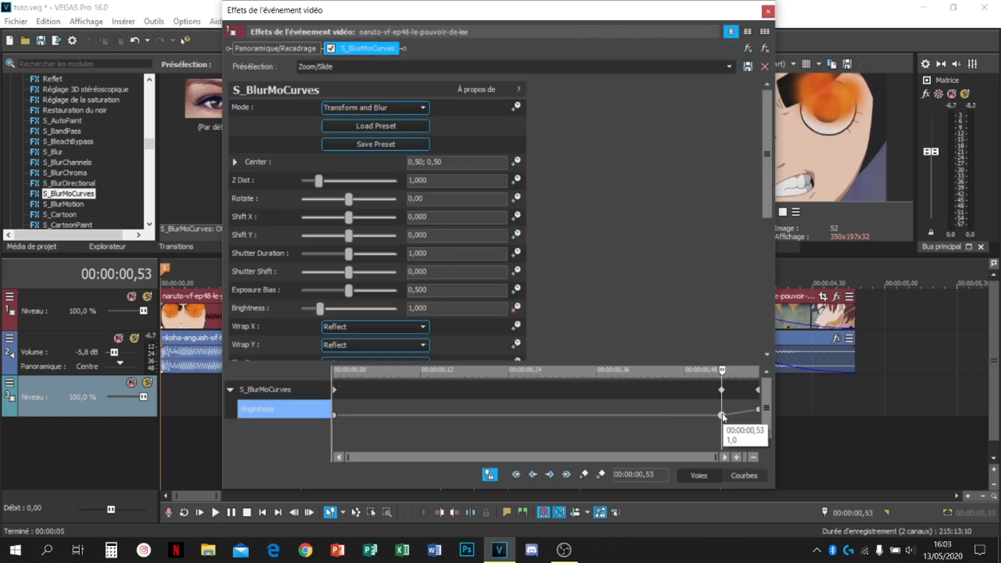
right_click(722, 415)
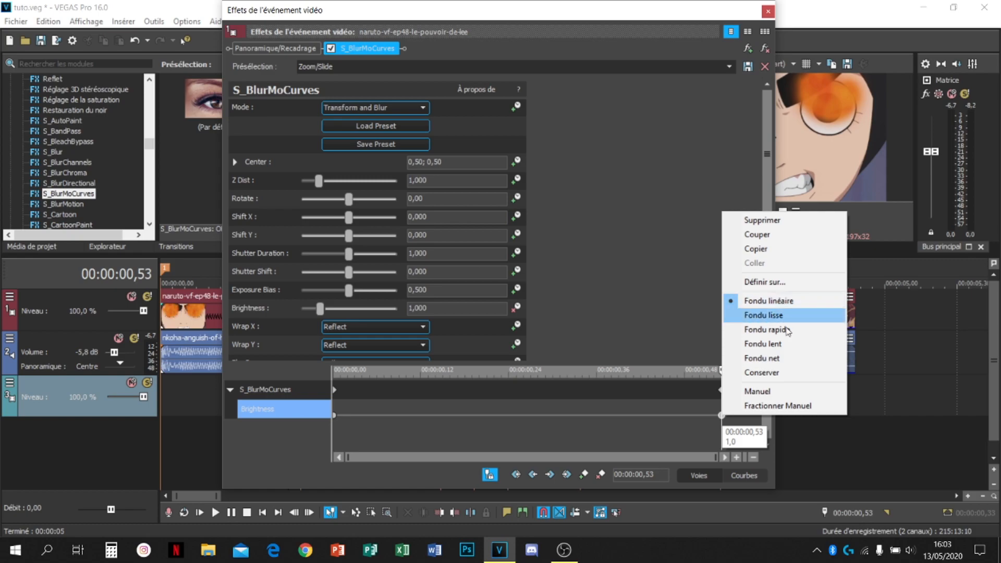
left_click(766, 344)
Play back the brightness flash between the first two clips starting from 00:00:00,33
left_click(240, 416)
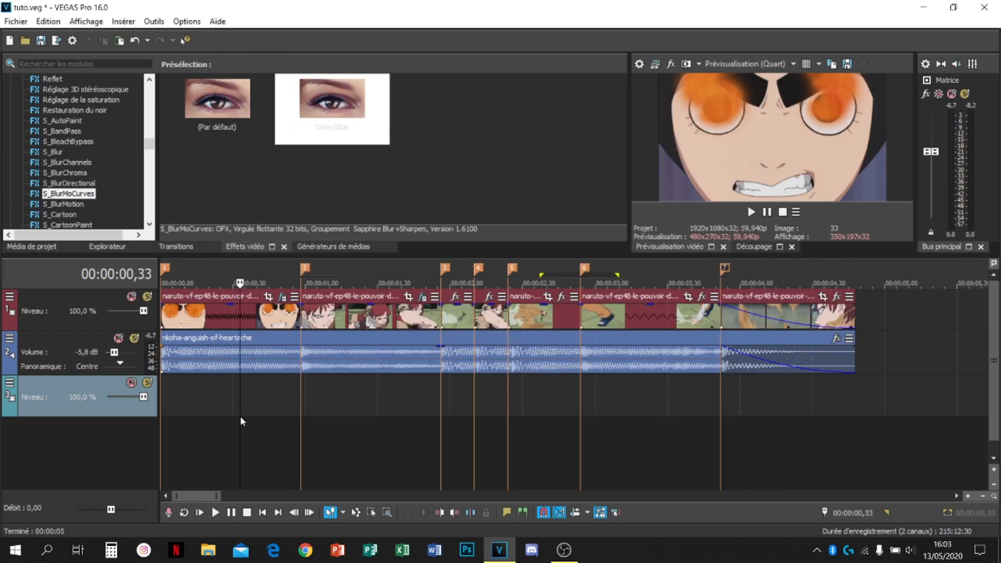
key("space")
key("space")
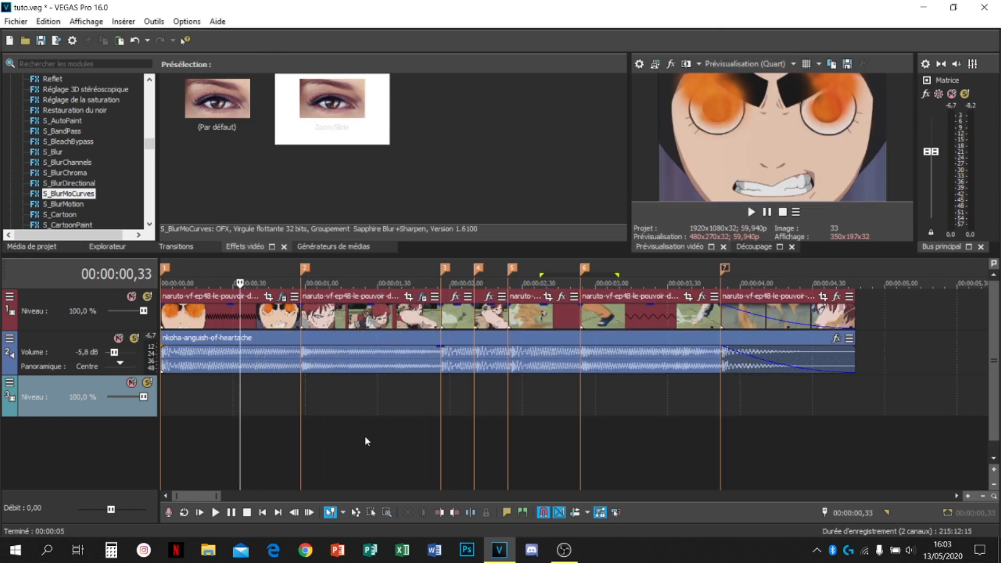